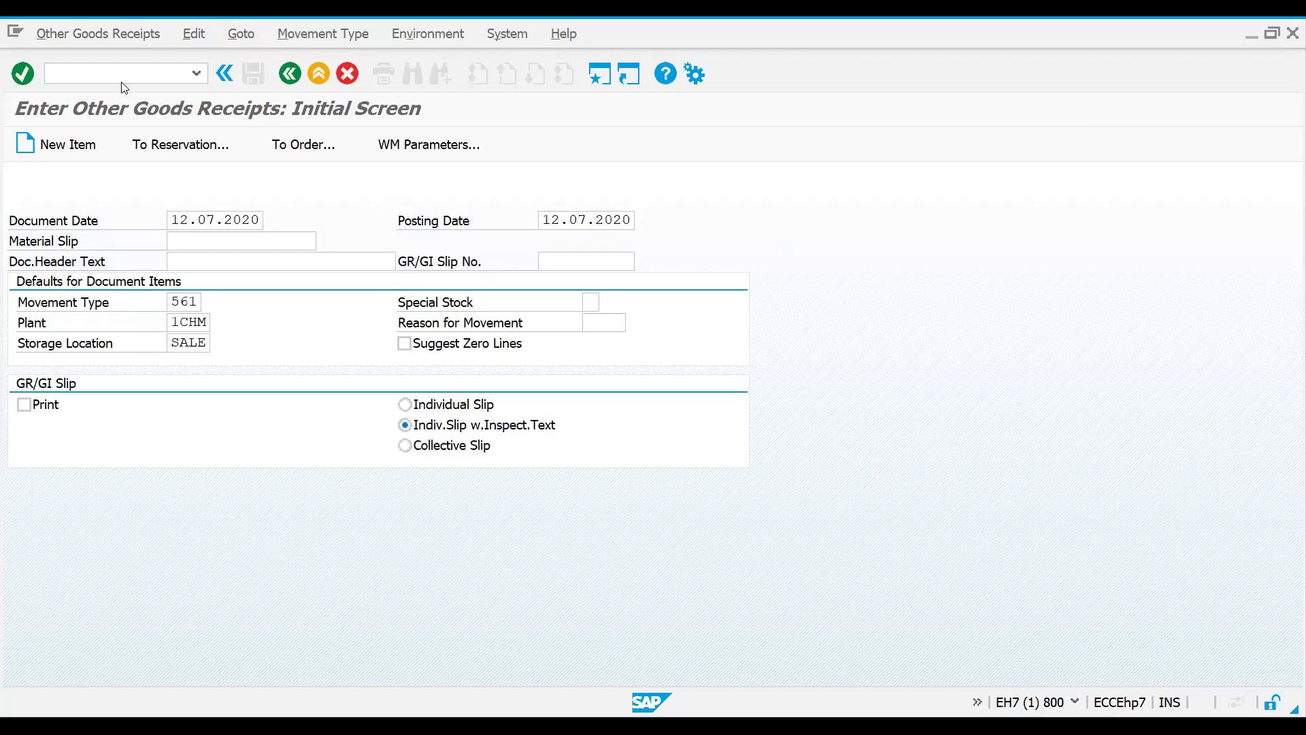
# Open the stock overview transaction MMBE in a new session and switch to that session
pyautogui.click(123, 79)
pyautogui.write('/ommbe')
pyautogui.press('Return')
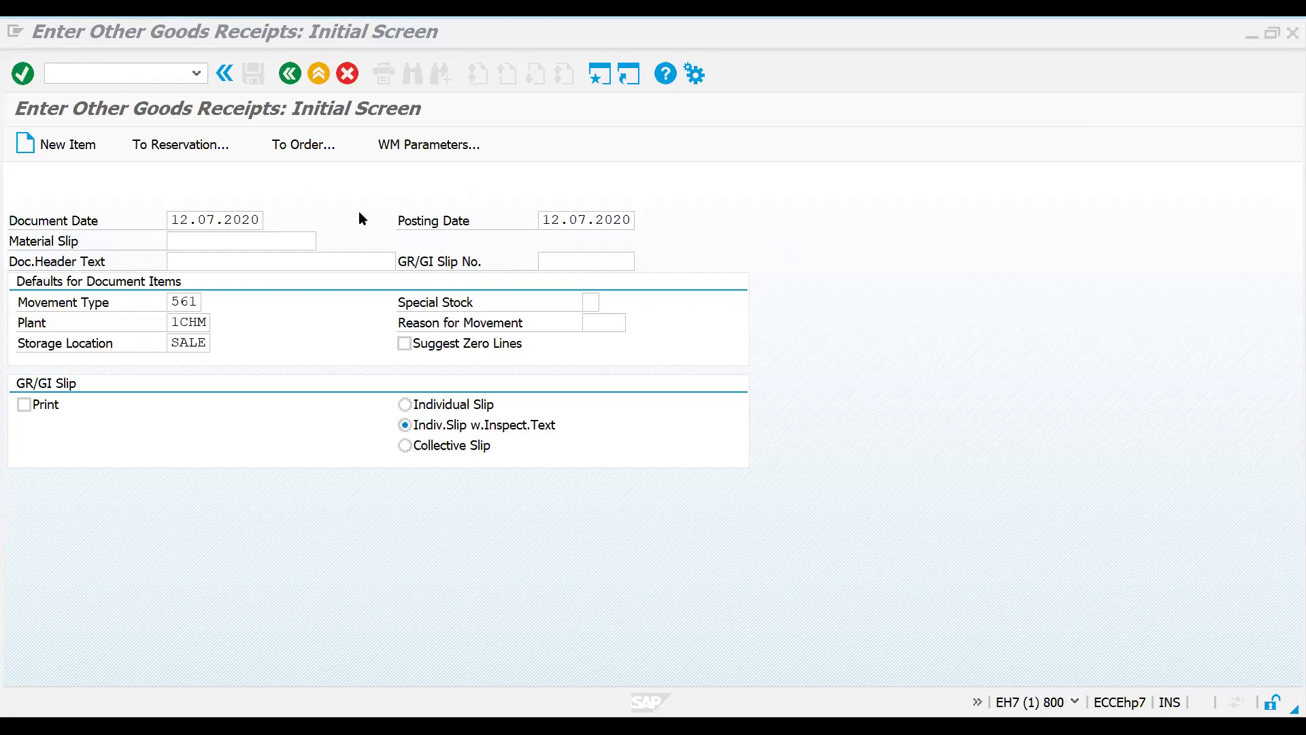
pyautogui.hotkey('alt', 'Tab')
# Run the stock overview for material 200 in plant 1CHM and storage location SALE, without a batch restriction
pyautogui.click(364, 202)
pyautogui.click(330, 224)
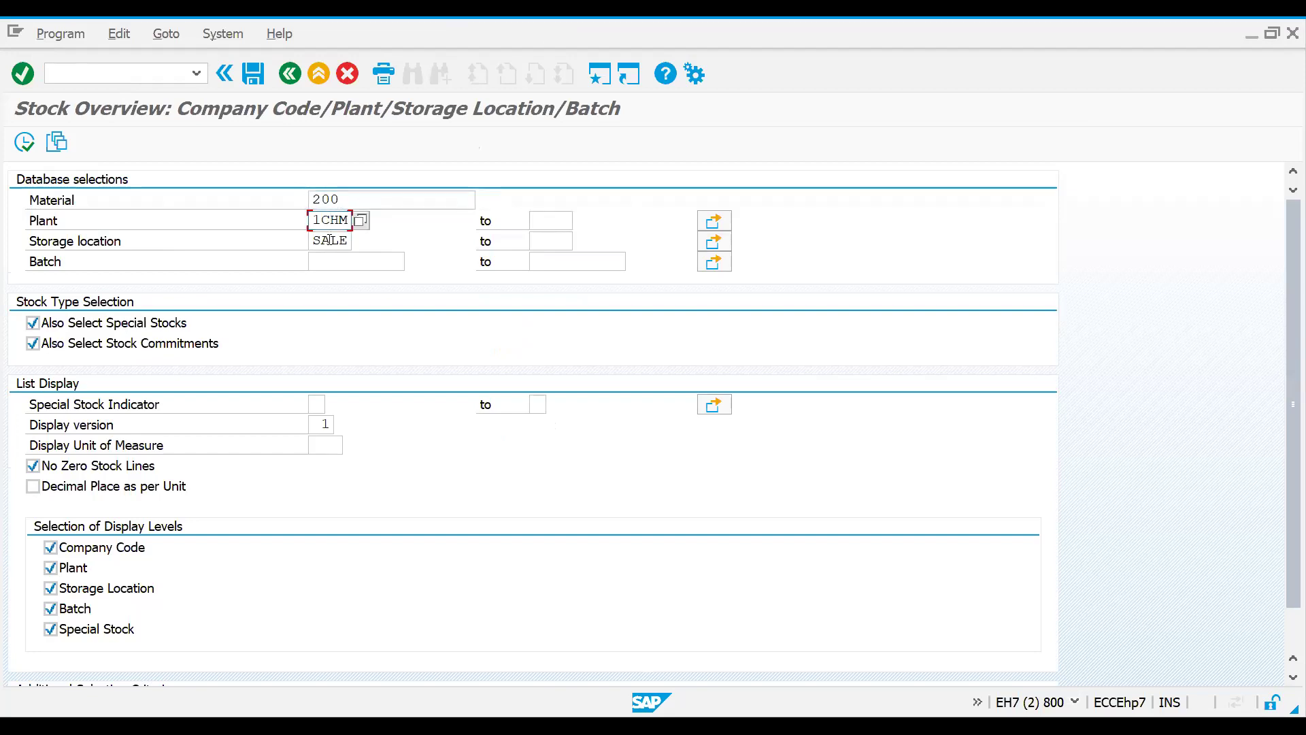
pyautogui.click(329, 240)
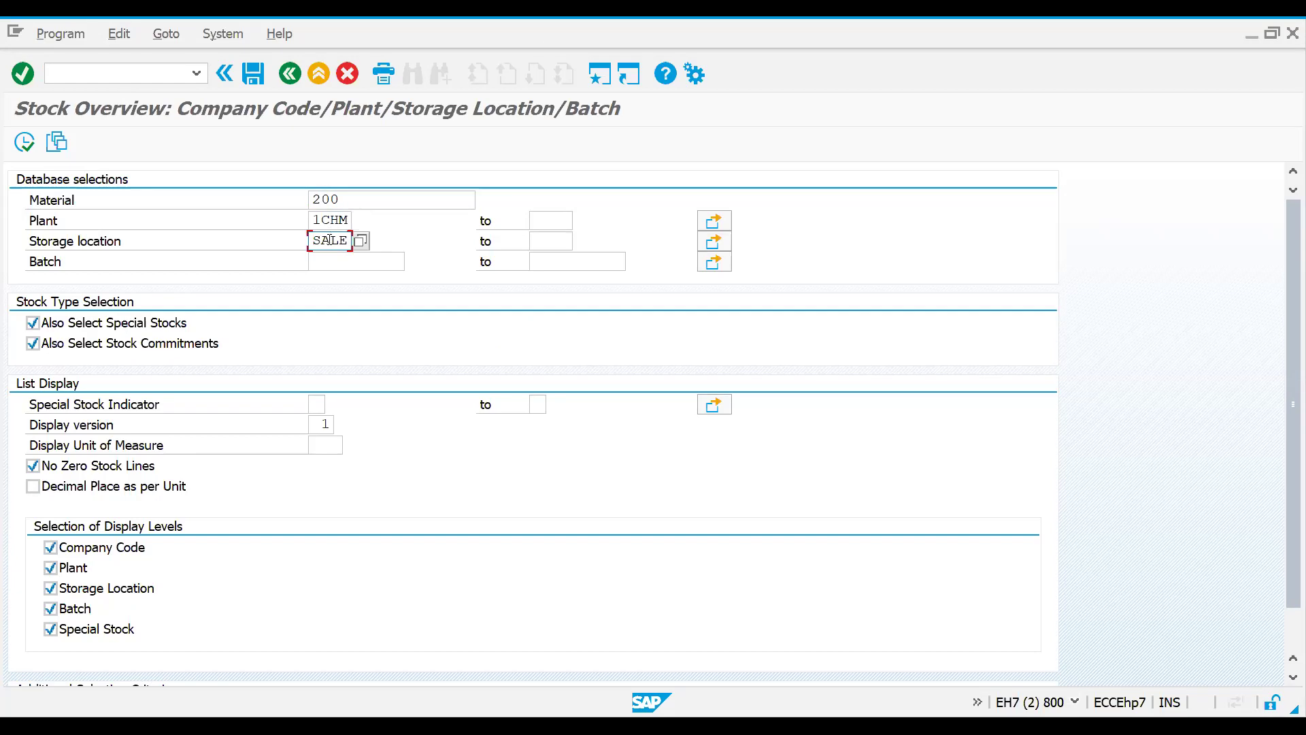
pyautogui.press('Return')
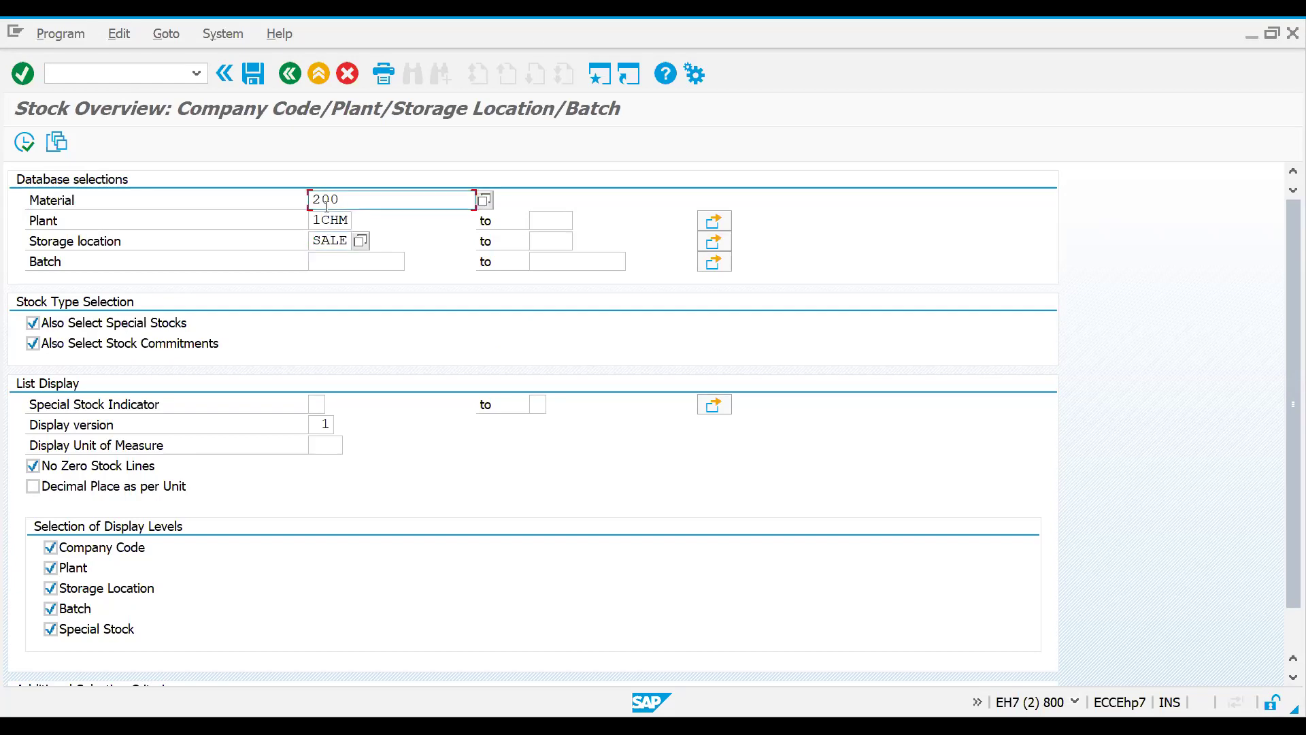
pyautogui.click(323, 258)
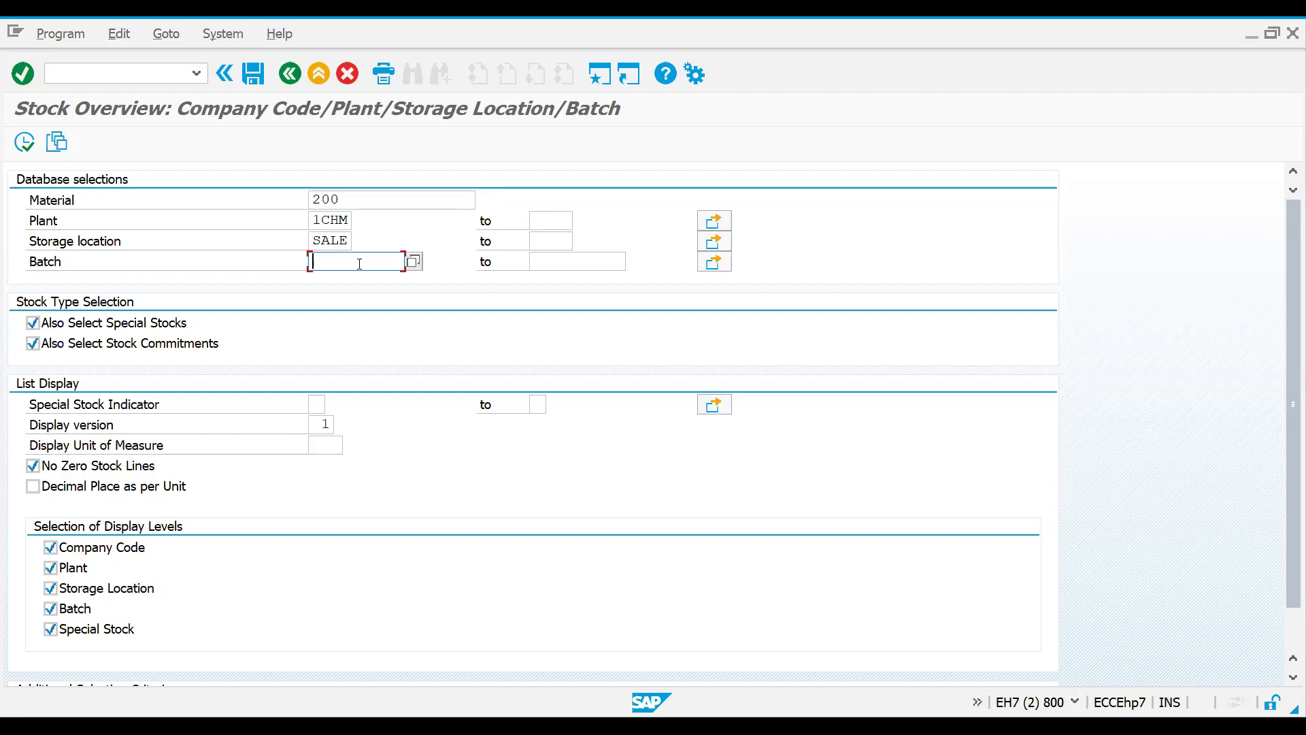
pyautogui.click(344, 193)
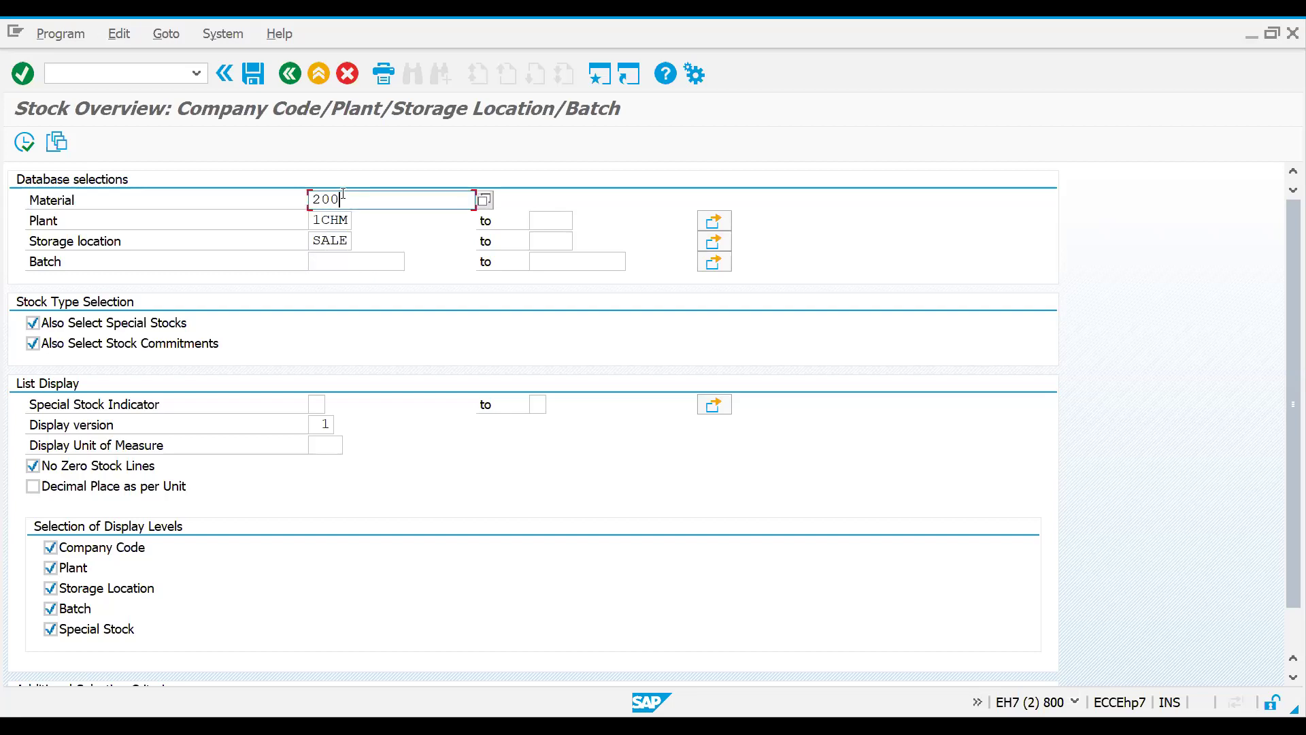
pyautogui.click(196, 74)
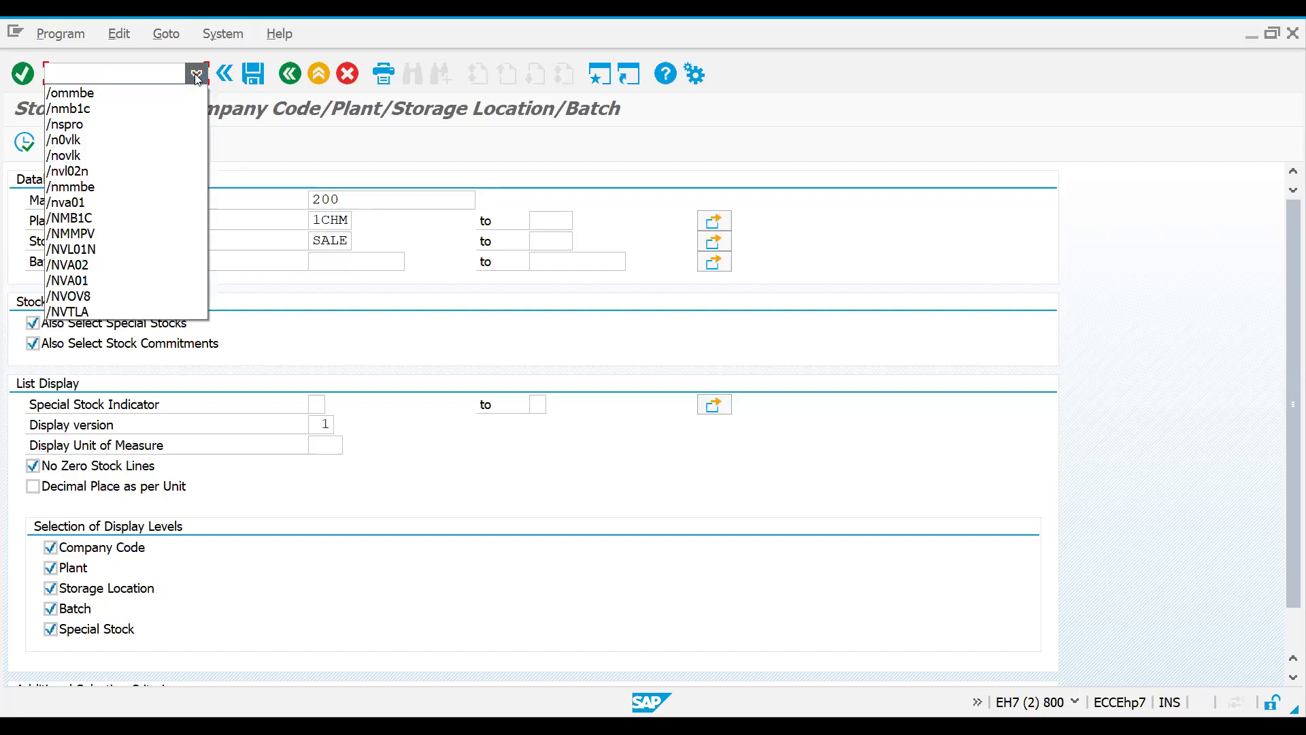
pyautogui.click(195, 75)
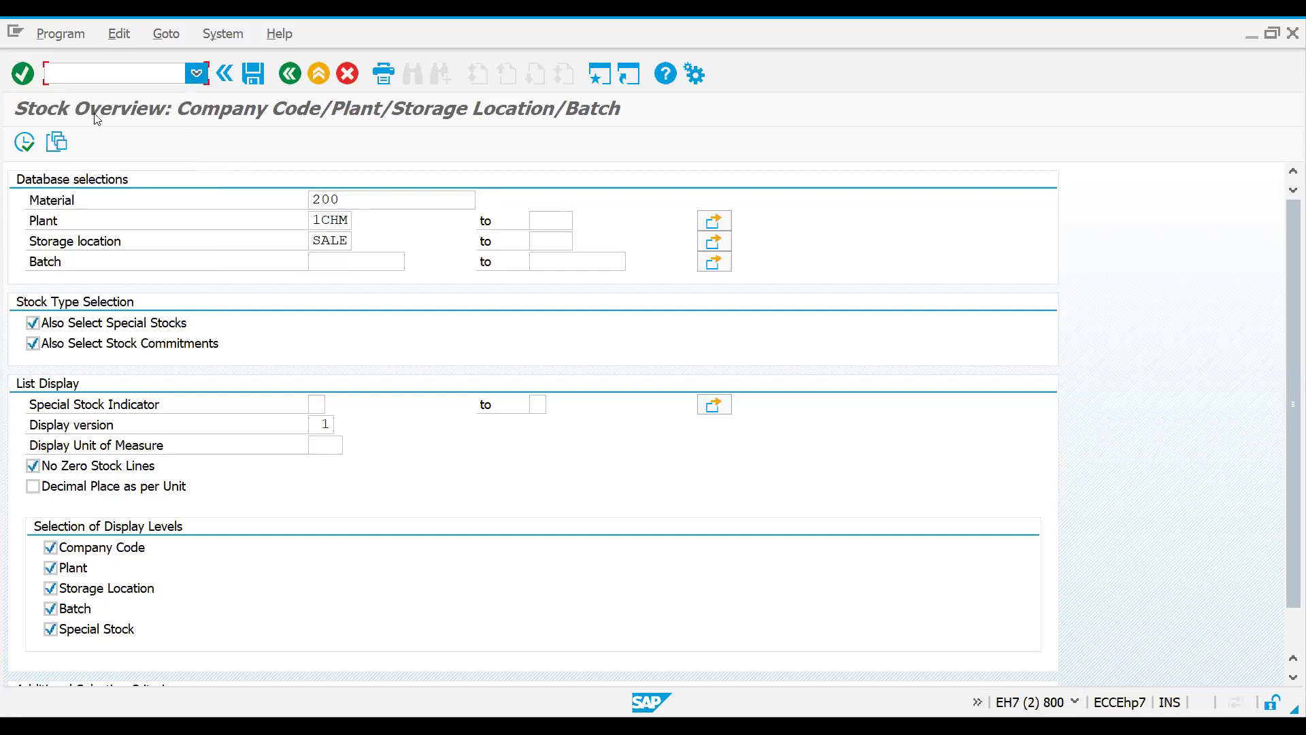
pyautogui.click(25, 142)
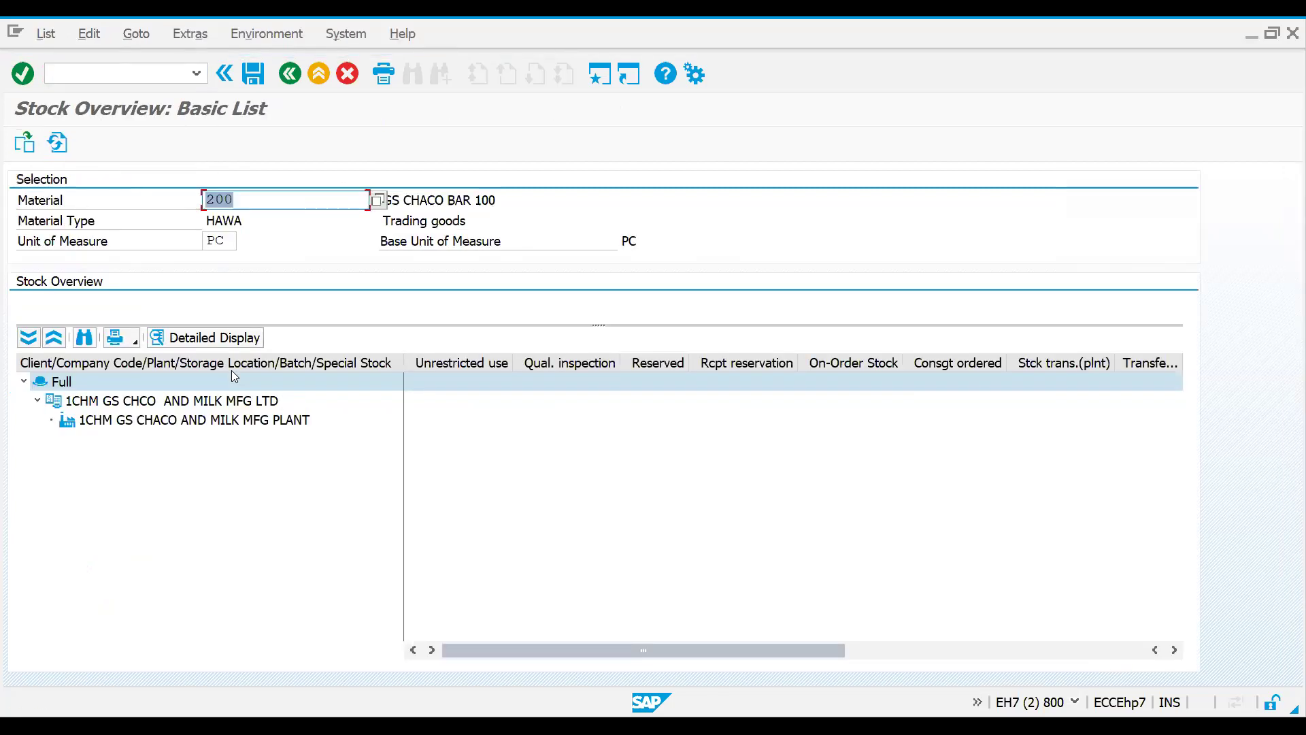
# Examine the company code and plant levels across the stock type columns, starting with Unrestricted use, and return to the selection screen
pyautogui.click(178, 402)
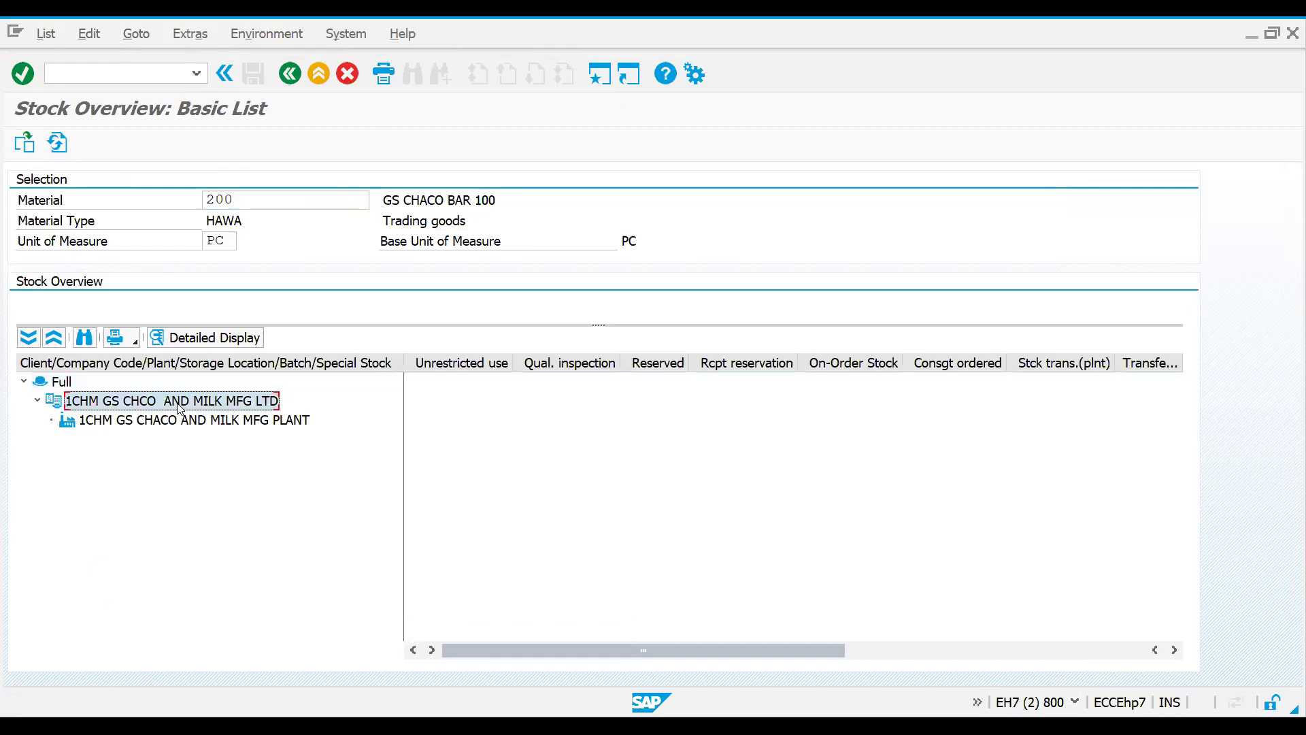
pyautogui.click(238, 422)
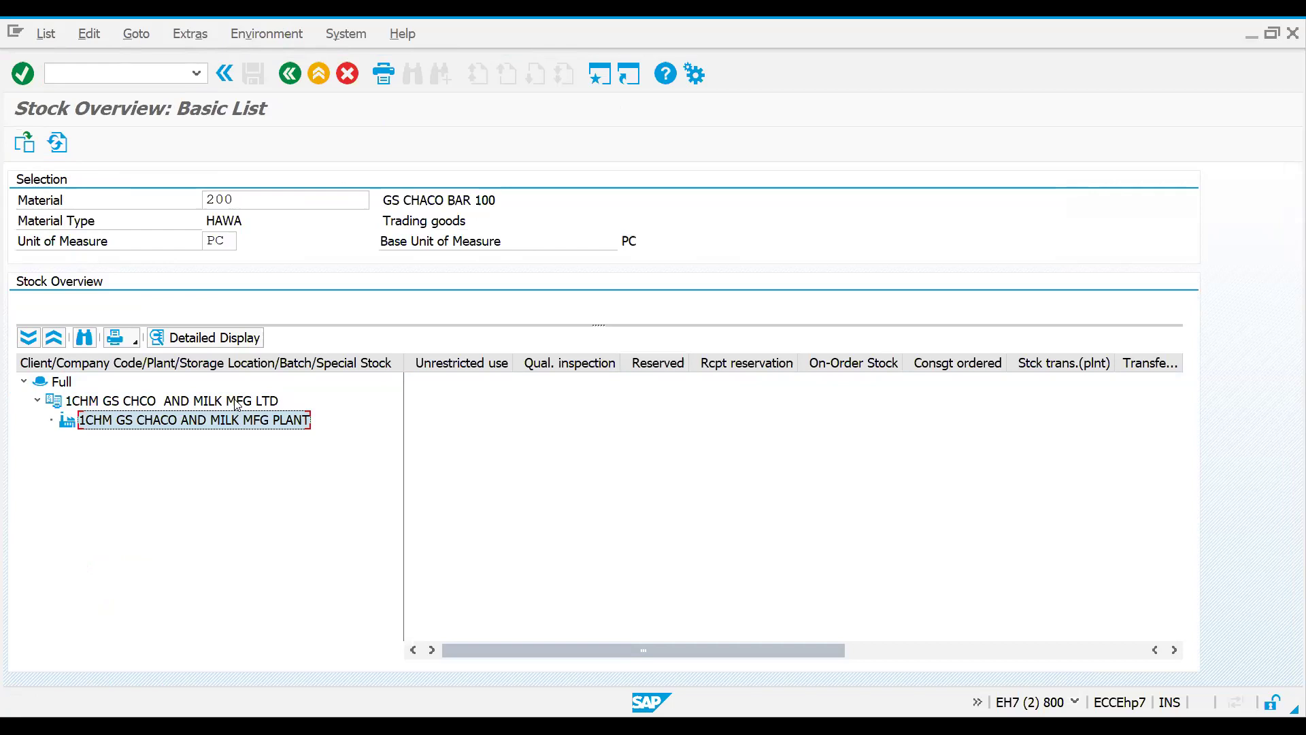
pyautogui.click(236, 403)
pyautogui.click(238, 422)
pyautogui.click(233, 404)
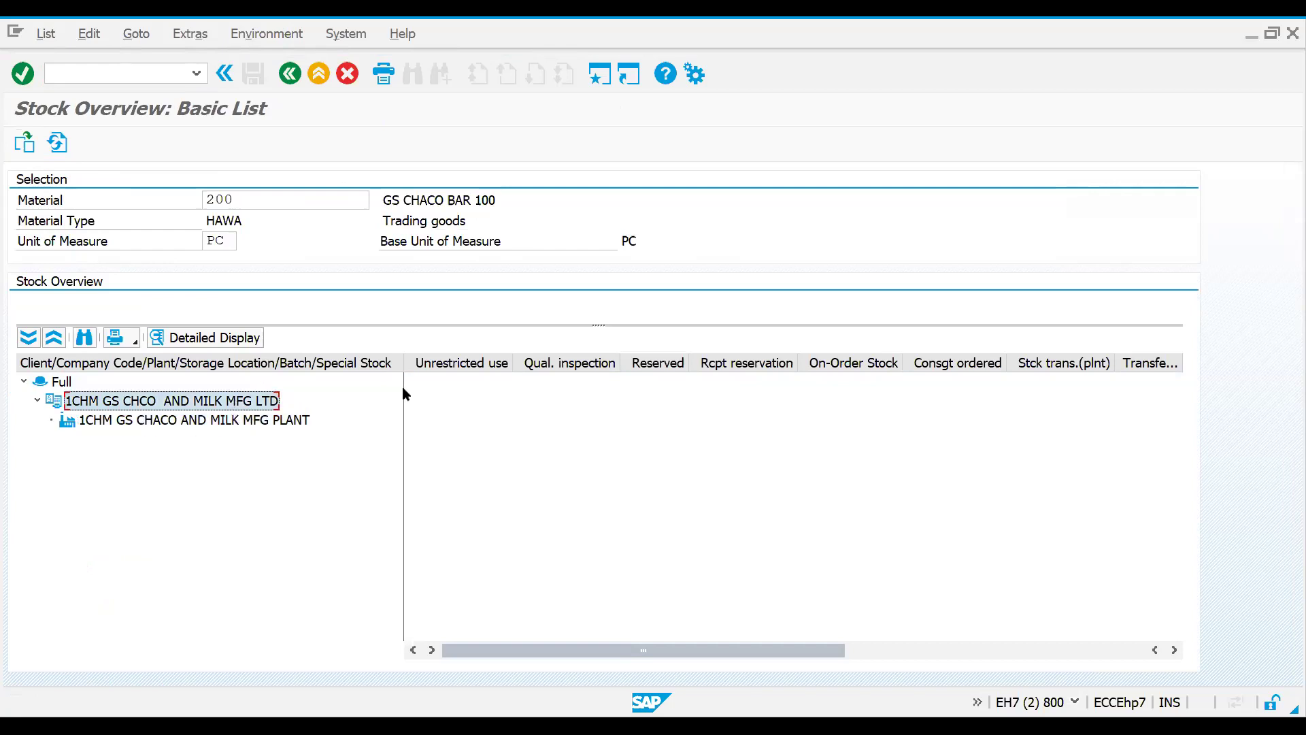
pyautogui.click(461, 363)
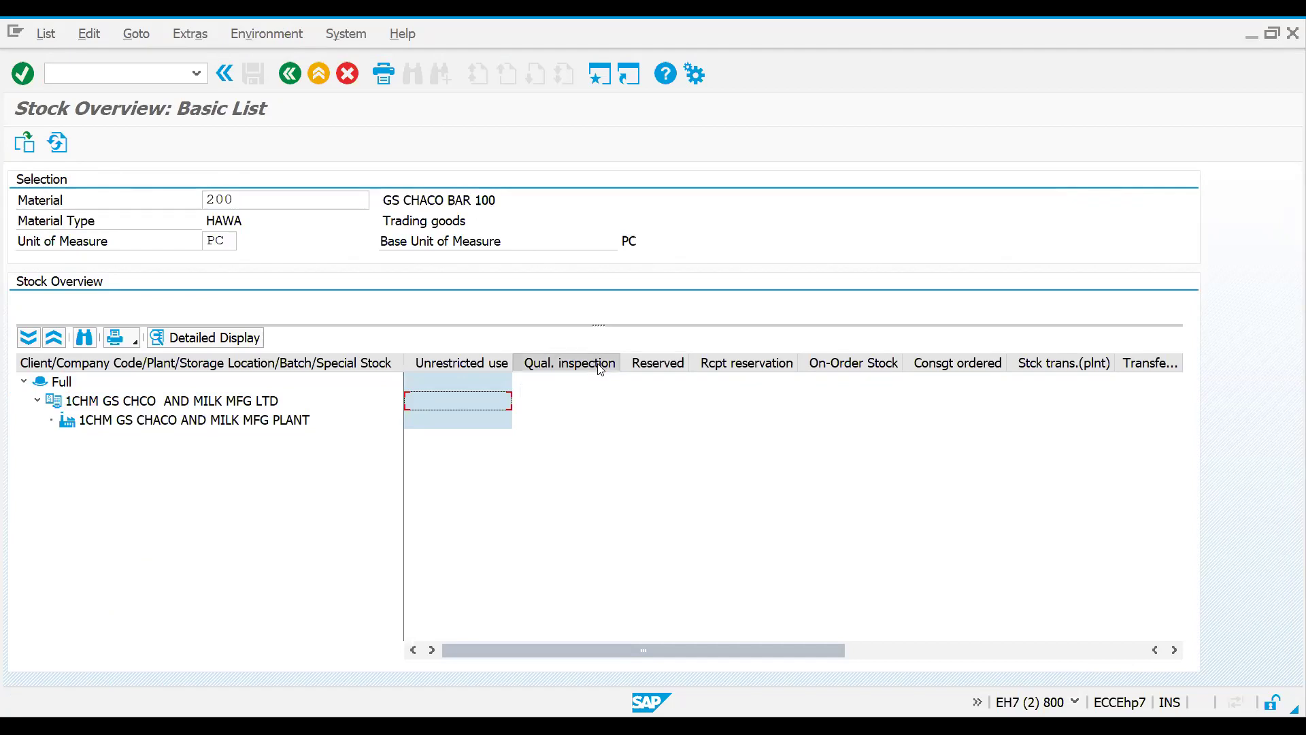
pyautogui.click(585, 362)
pyautogui.click(649, 368)
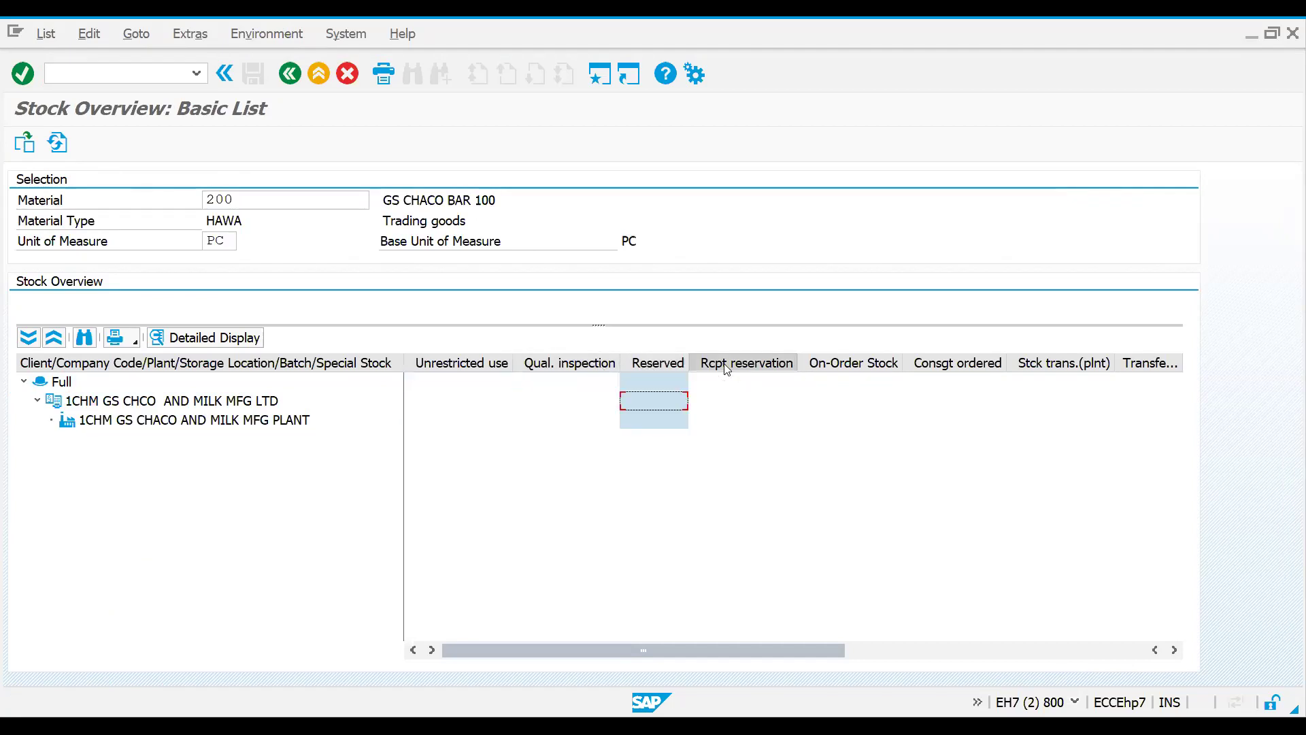
pyautogui.click(726, 363)
pyautogui.click(836, 363)
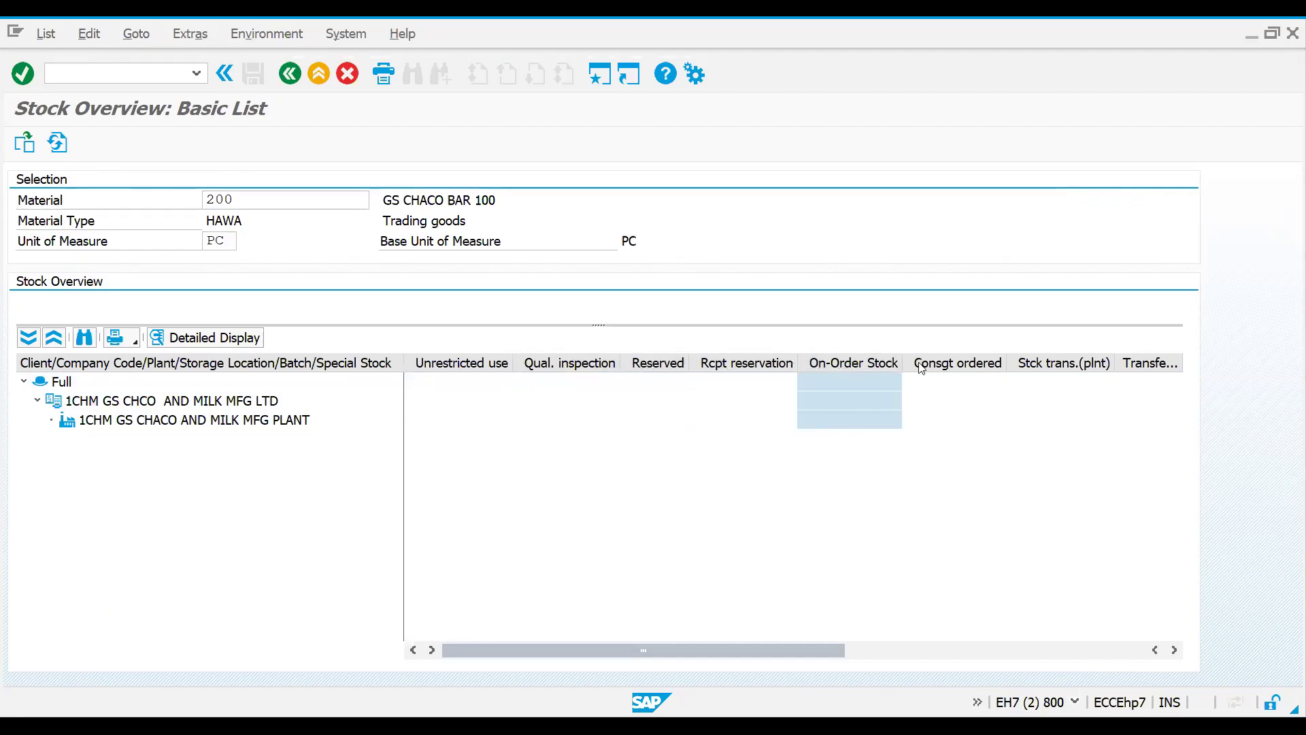
pyautogui.click(981, 362)
pyautogui.click(1034, 363)
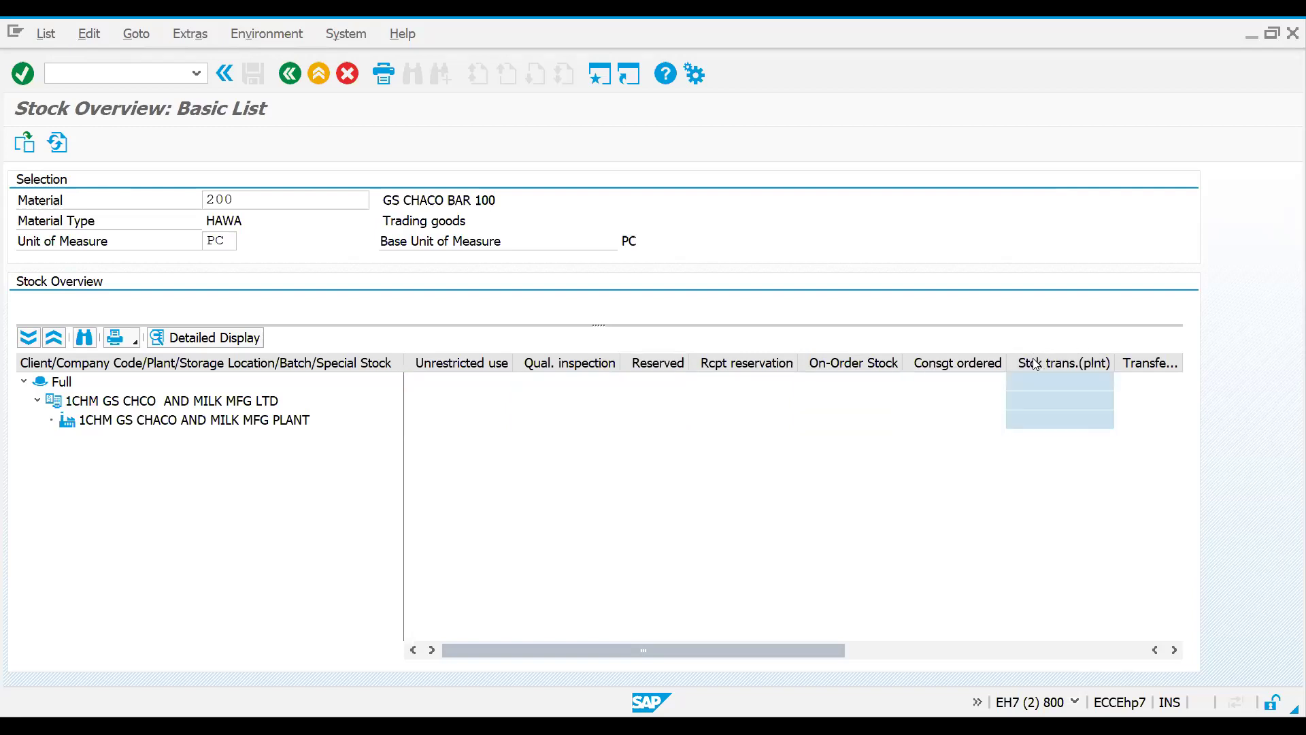
pyautogui.click(1143, 367)
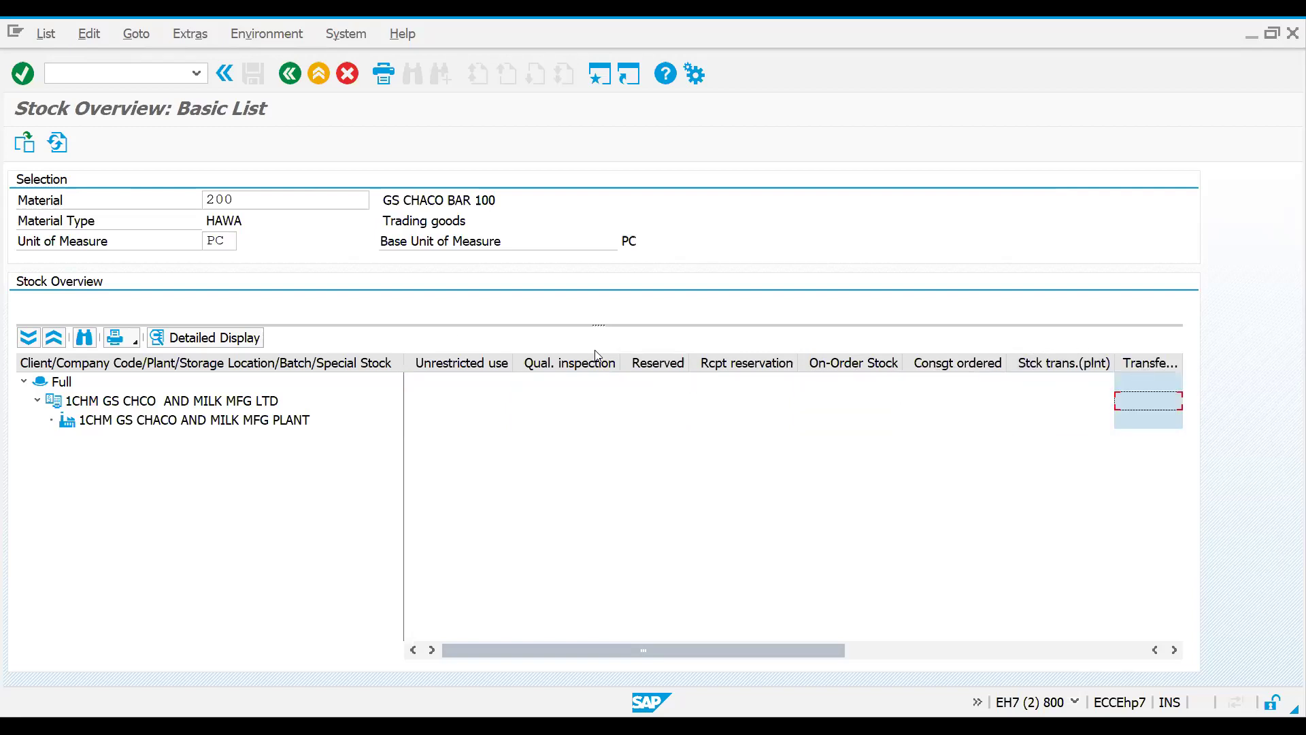
pyautogui.click(443, 374)
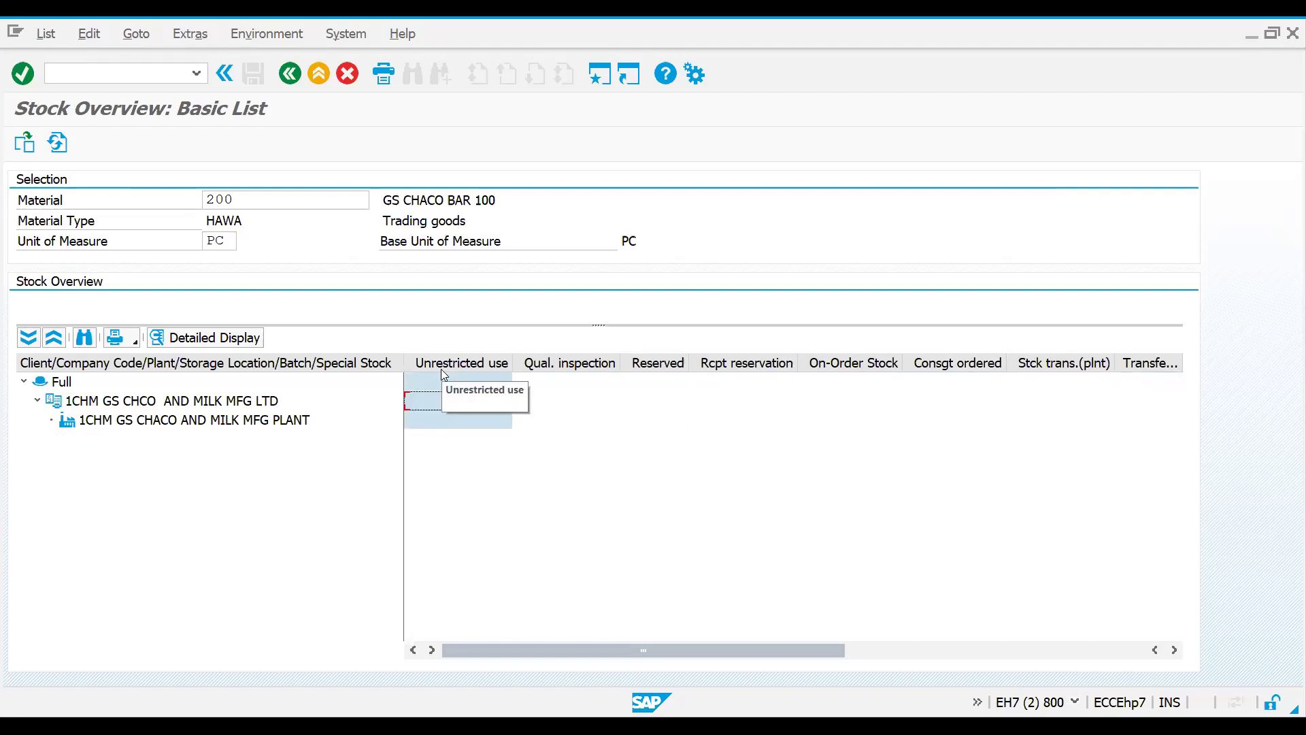
pyautogui.click(550, 369)
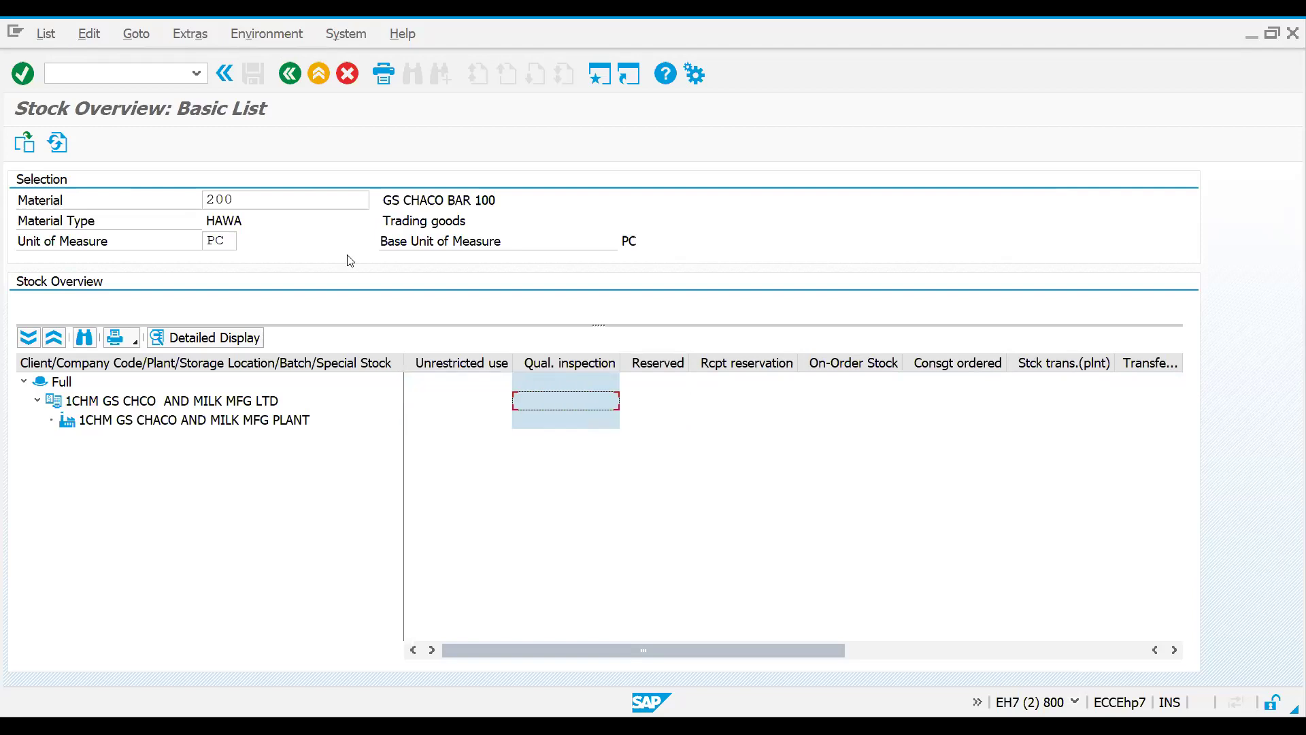
pyautogui.click(289, 75)
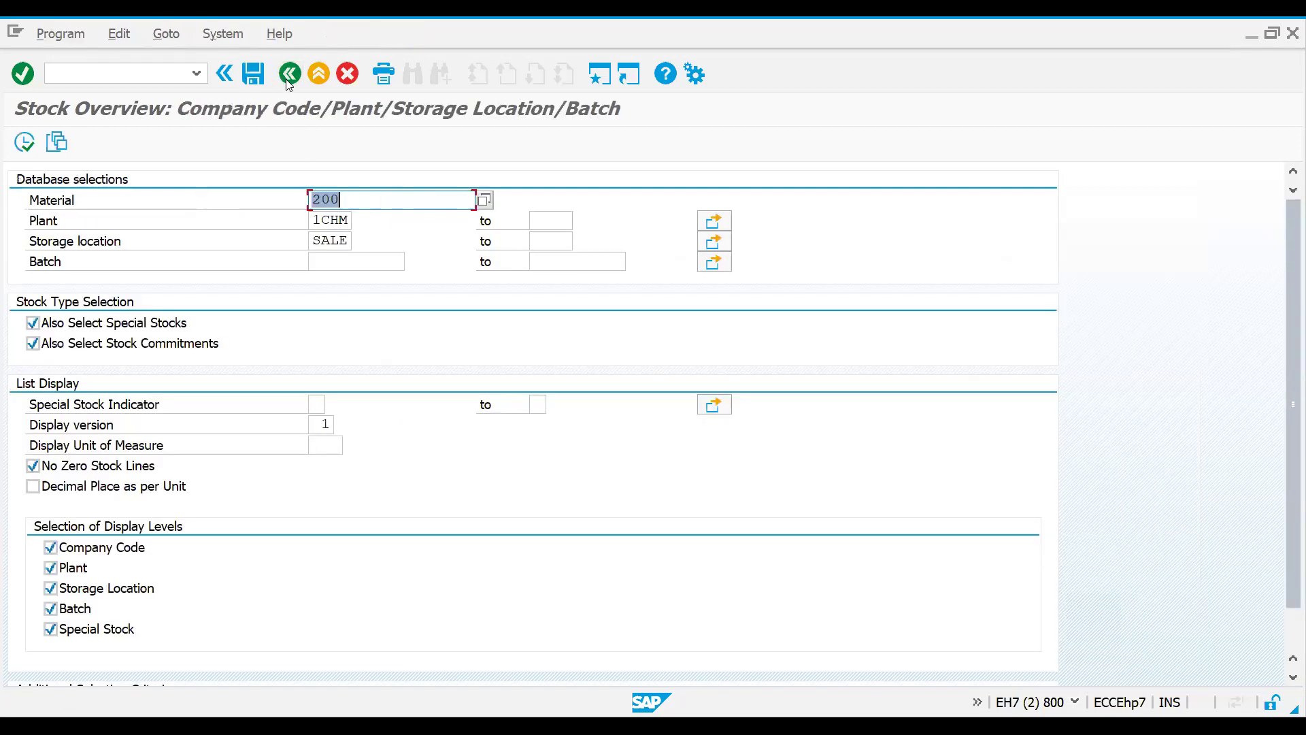
# Start transaction MB1C in the current session and enter movement type 561
pyautogui.click(153, 72)
pyautogui.write('/')
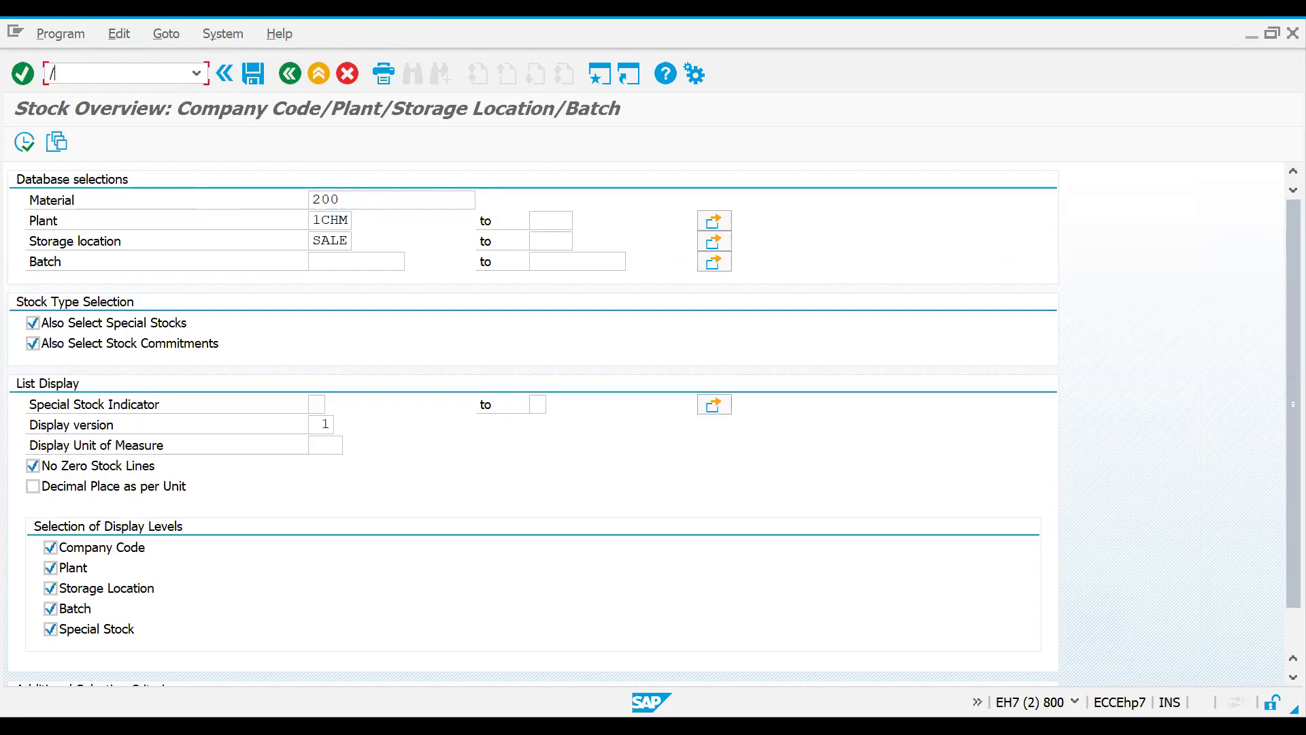
pyautogui.write('nmb1c')
pyautogui.press('Return')
pyautogui.write('5')
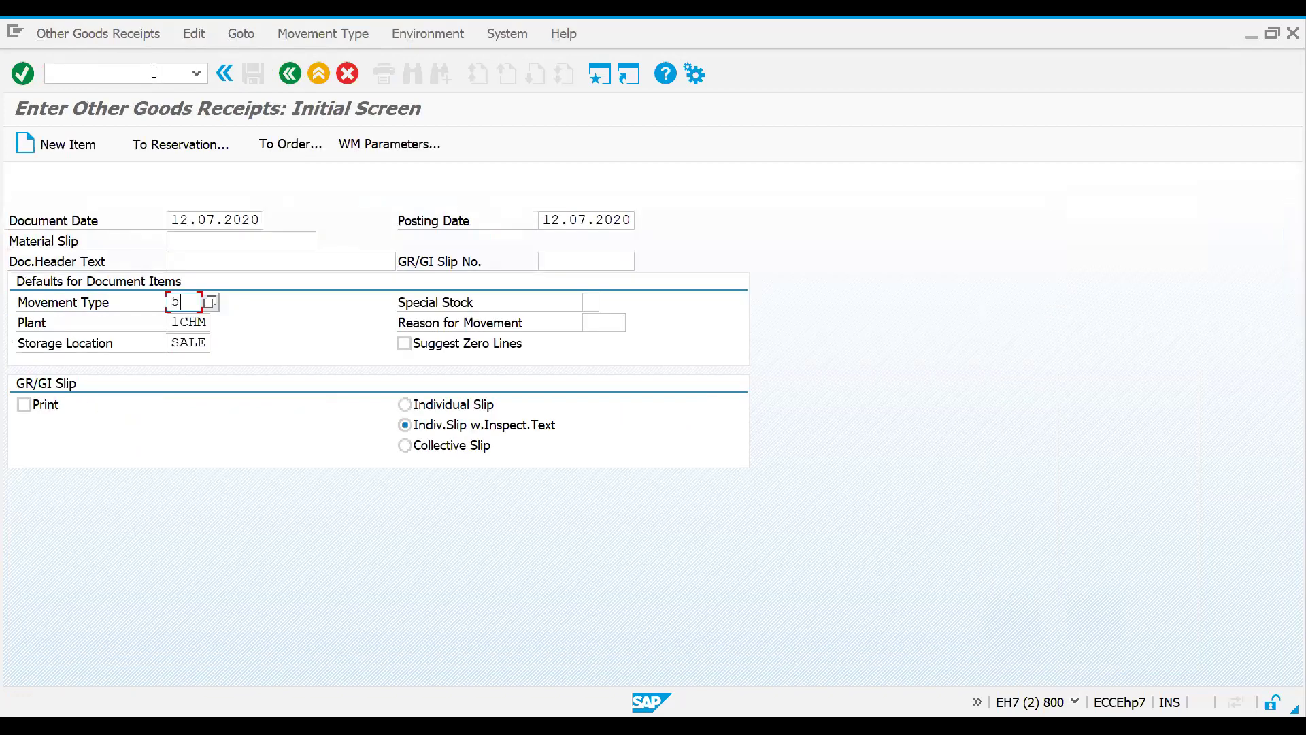
pyautogui.write('61')
# Look up movement type 561 in the value list and choose the sales order variant with special stock E
pyautogui.click(214, 304)
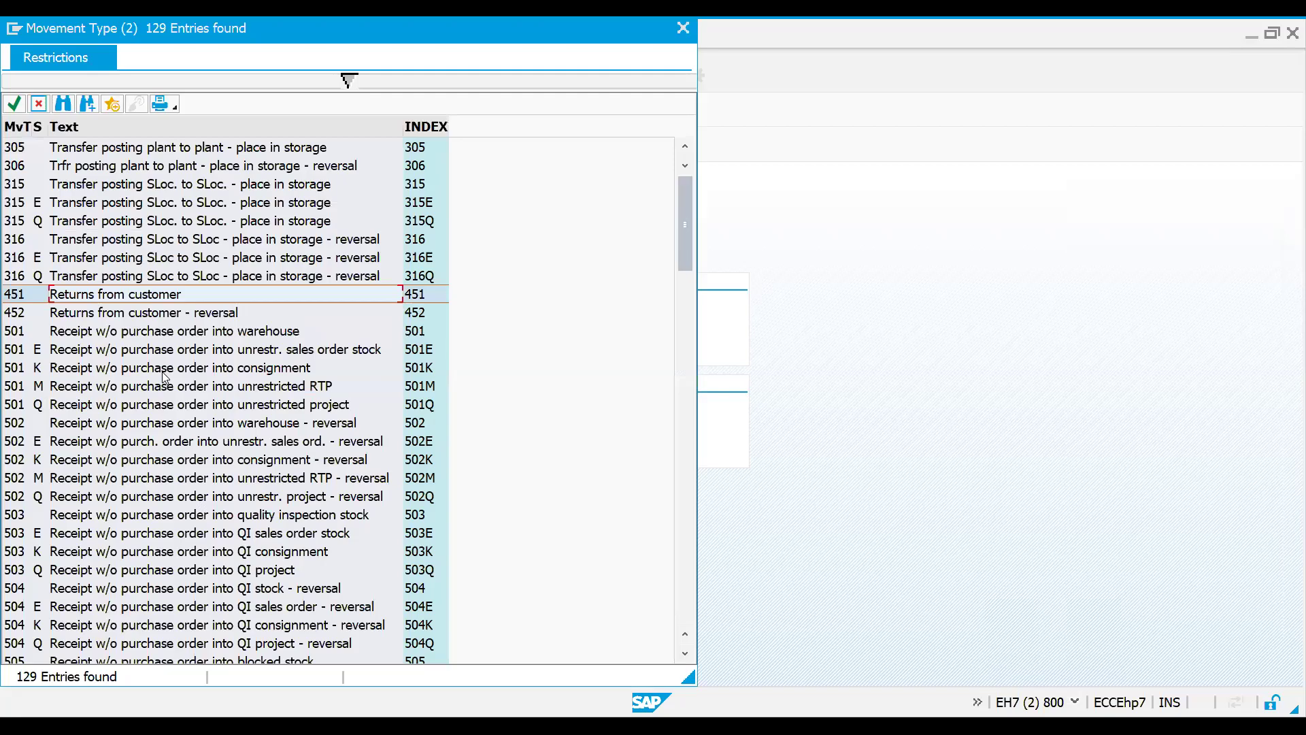
pyautogui.click(163, 423)
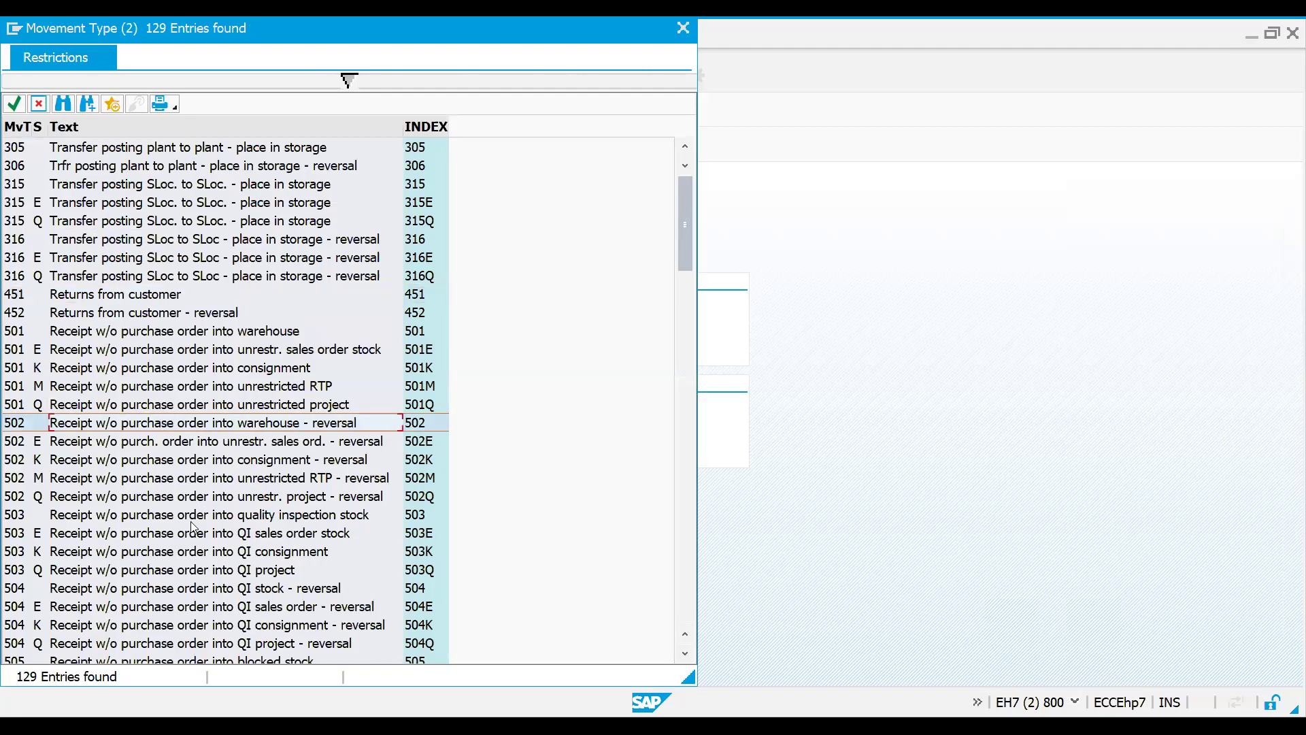
pyautogui.click(686, 566)
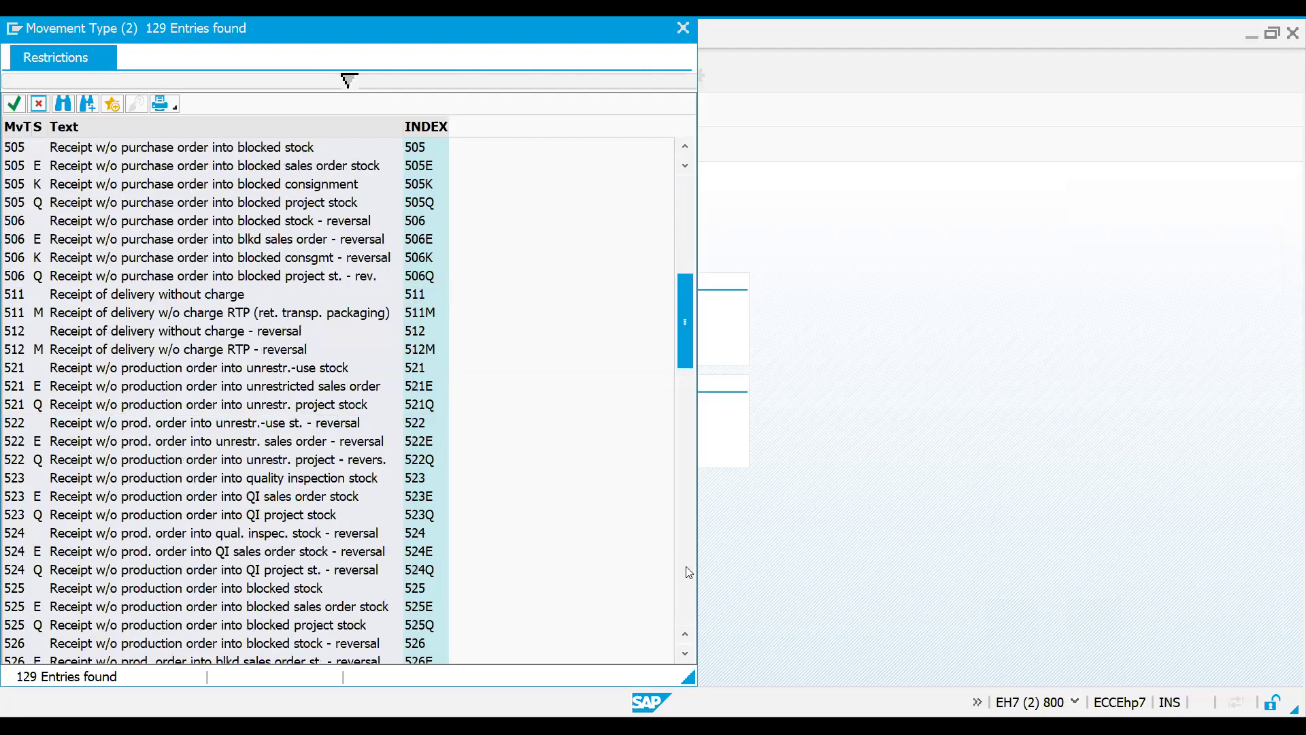
pyautogui.click(345, 81)
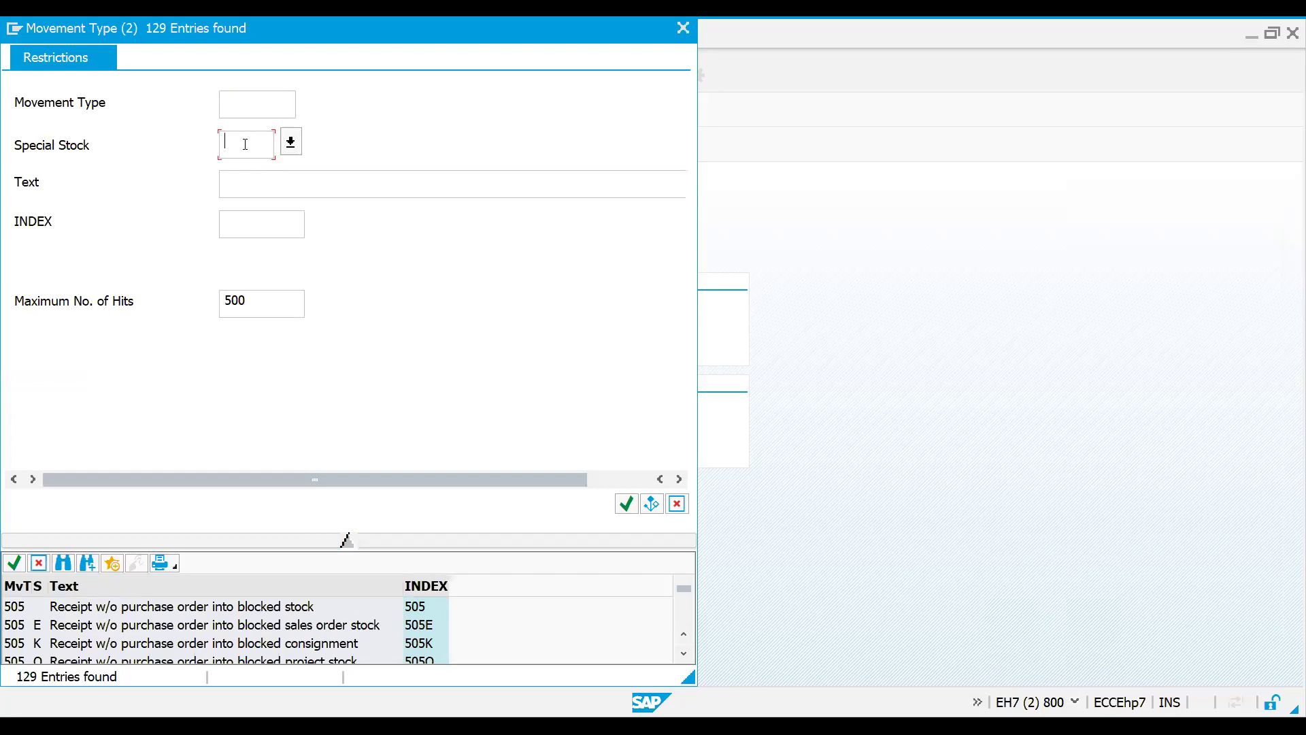
pyautogui.click(255, 101)
pyautogui.write('561')
pyautogui.press('Return')
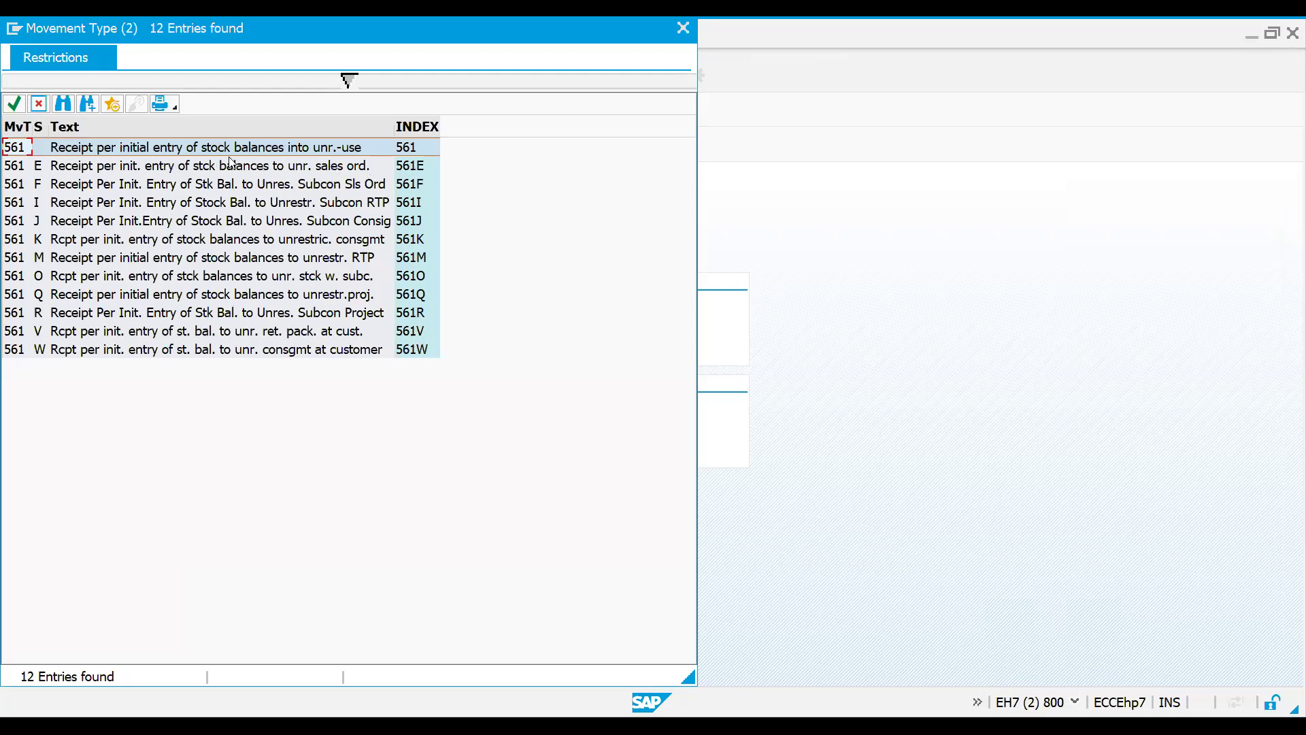
pyautogui.doubleClick(338, 164)
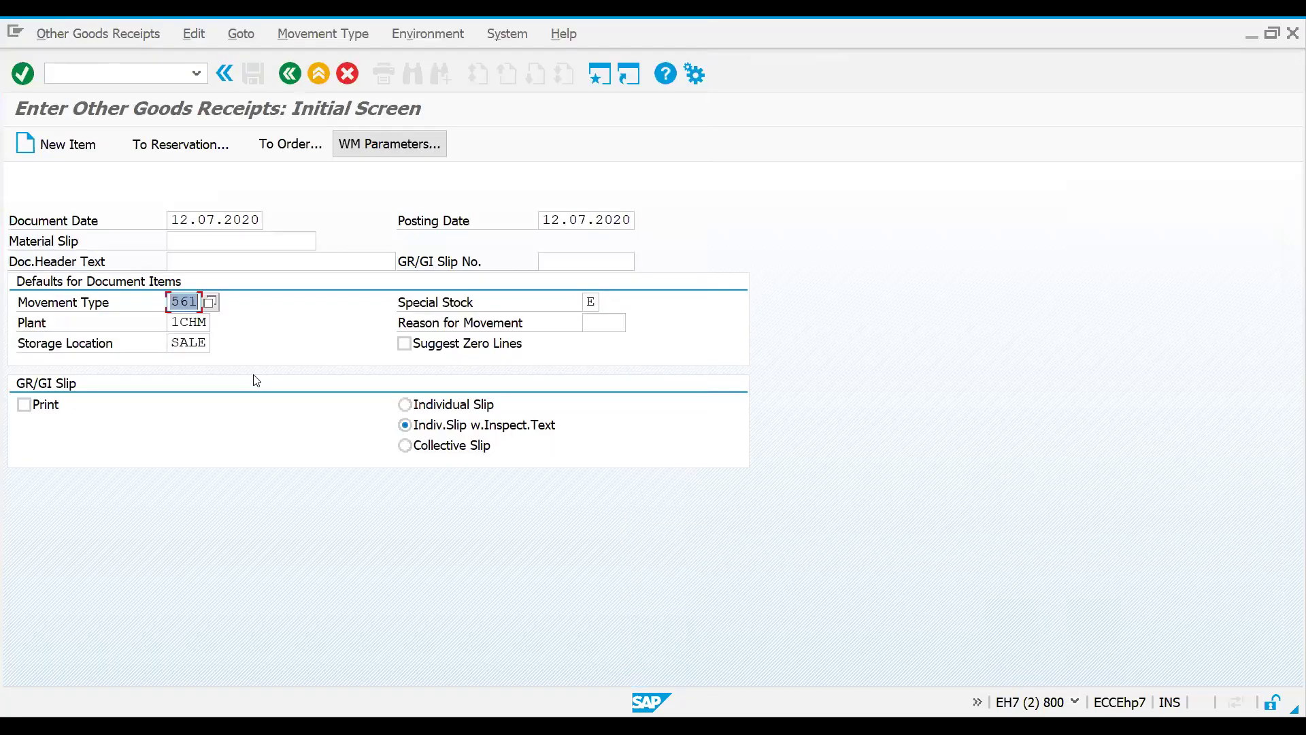
# Look up movement type 561 again, choose the unrestricted-use entry without special stock, and confirm the initial data
pyautogui.click(210, 302)
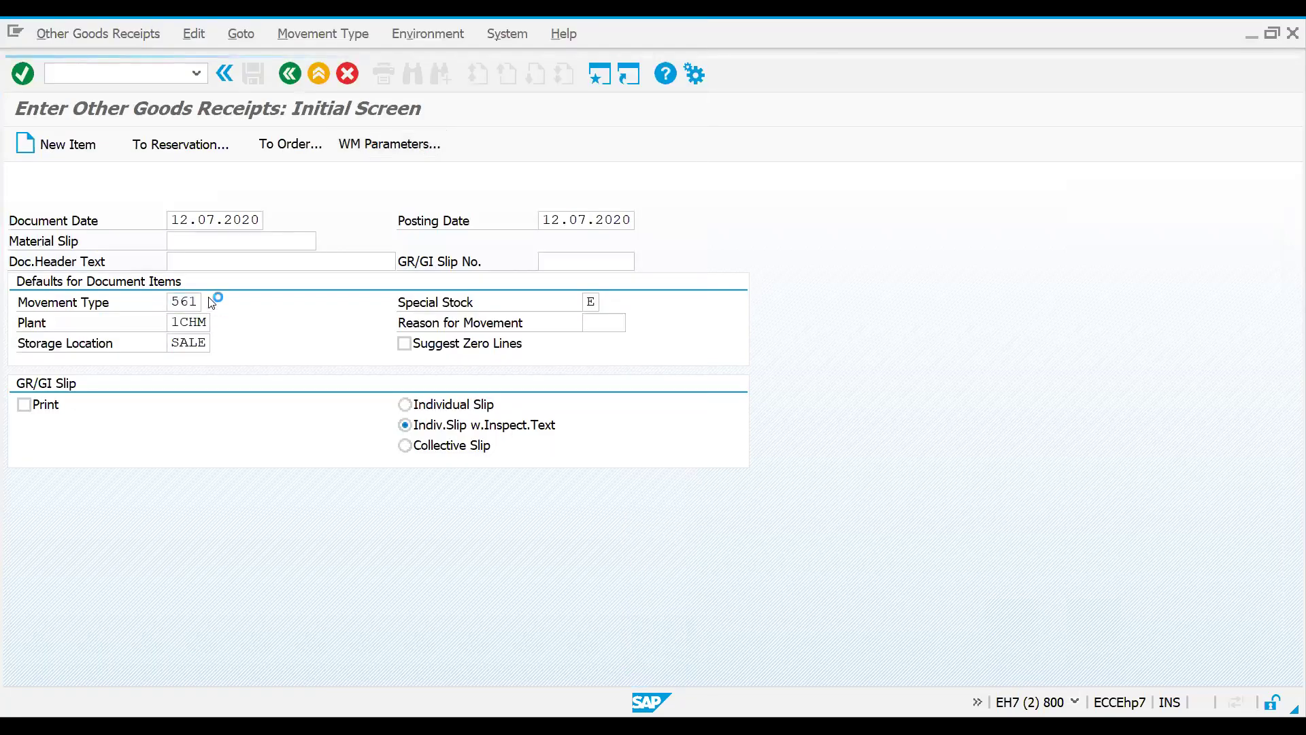
pyautogui.click(335, 82)
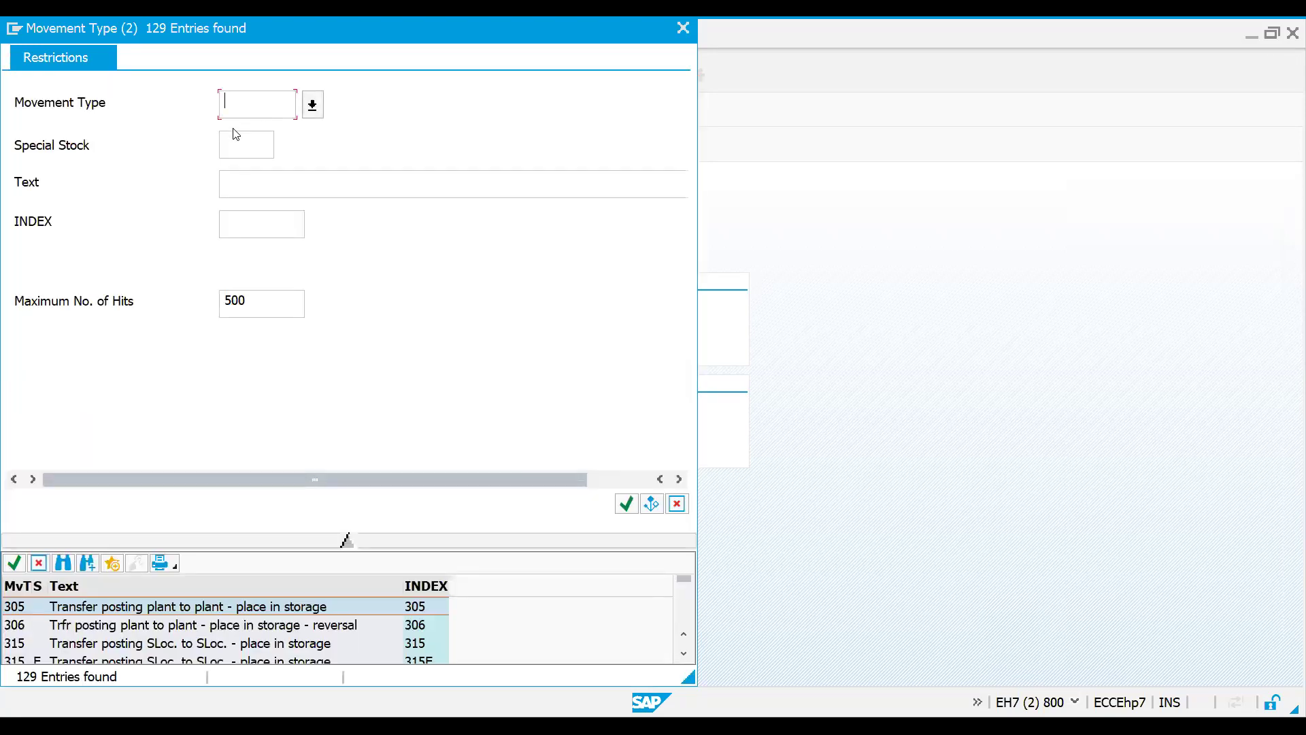
pyautogui.click(235, 136)
pyautogui.click(241, 108)
pyautogui.write('561')
pyautogui.press('Return')
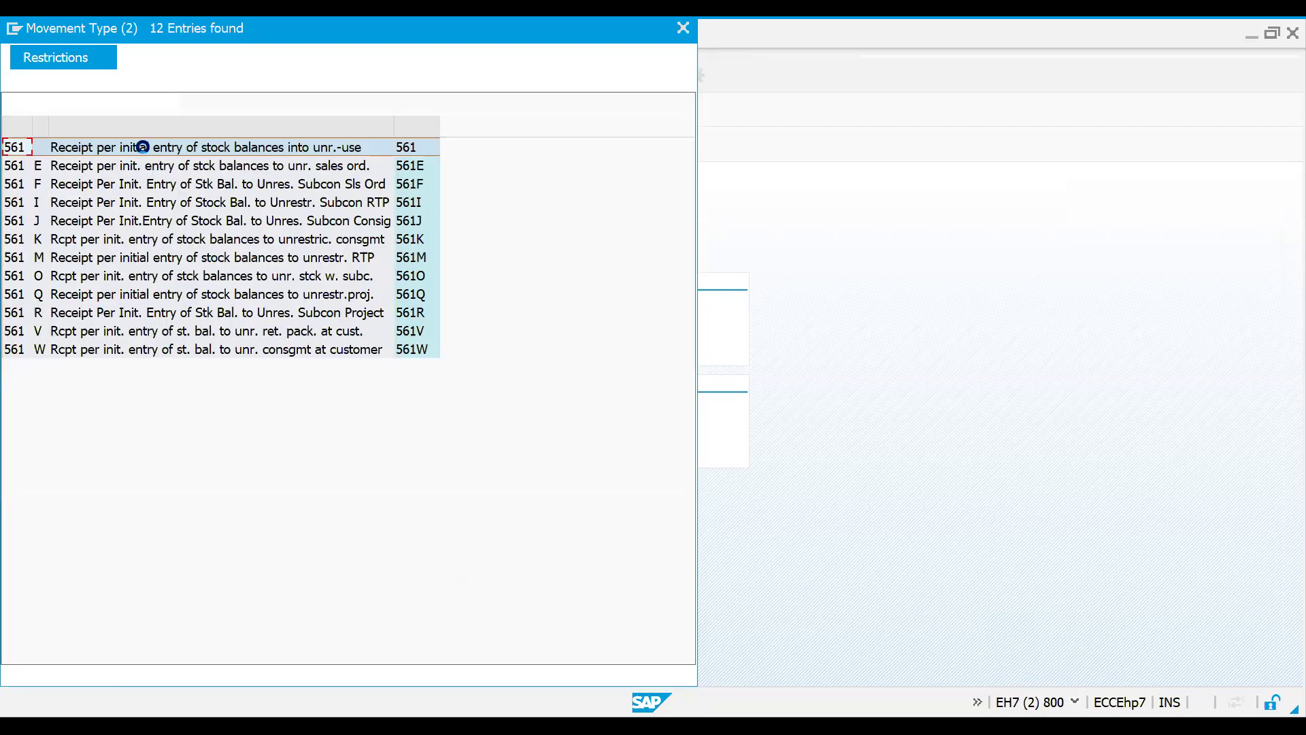
pyautogui.doubleClick(142, 147)
pyautogui.press('Return')
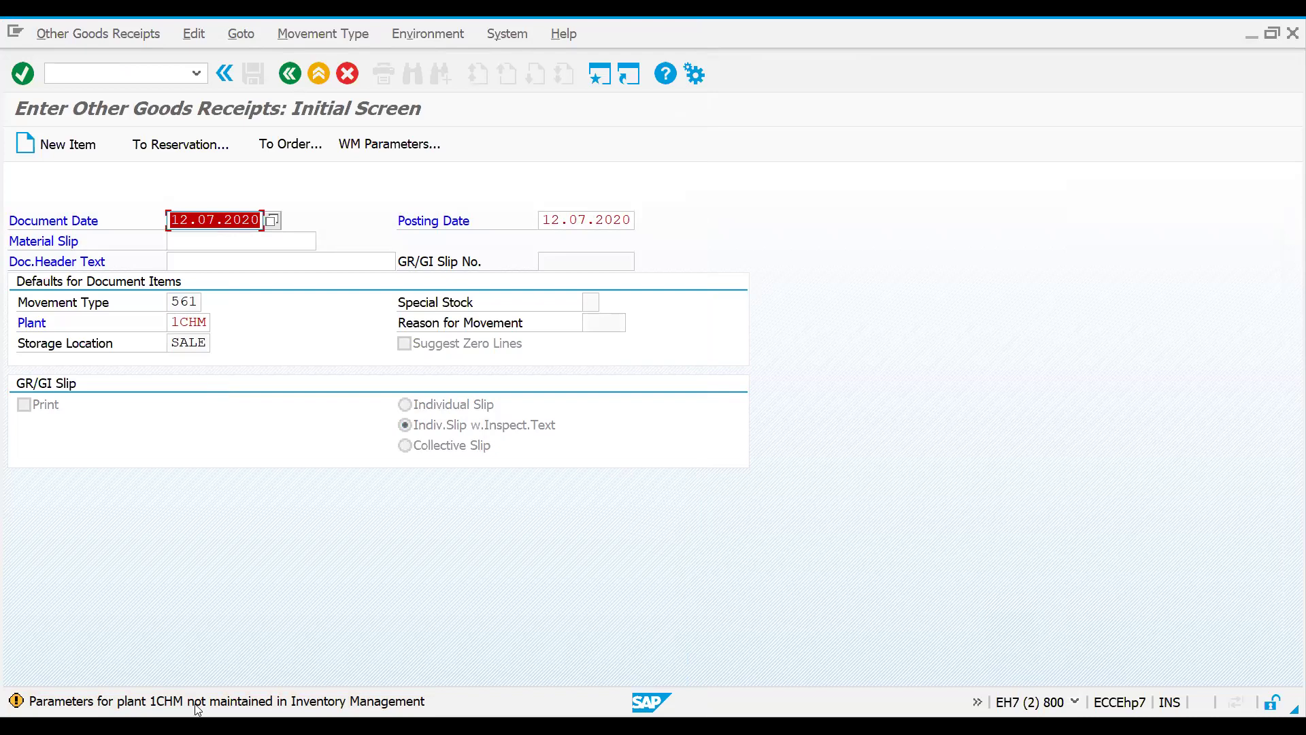
# Read the long text of the message about plant parameters in Inventory Management, and select the plant code 1CHM
pyautogui.press('Return')
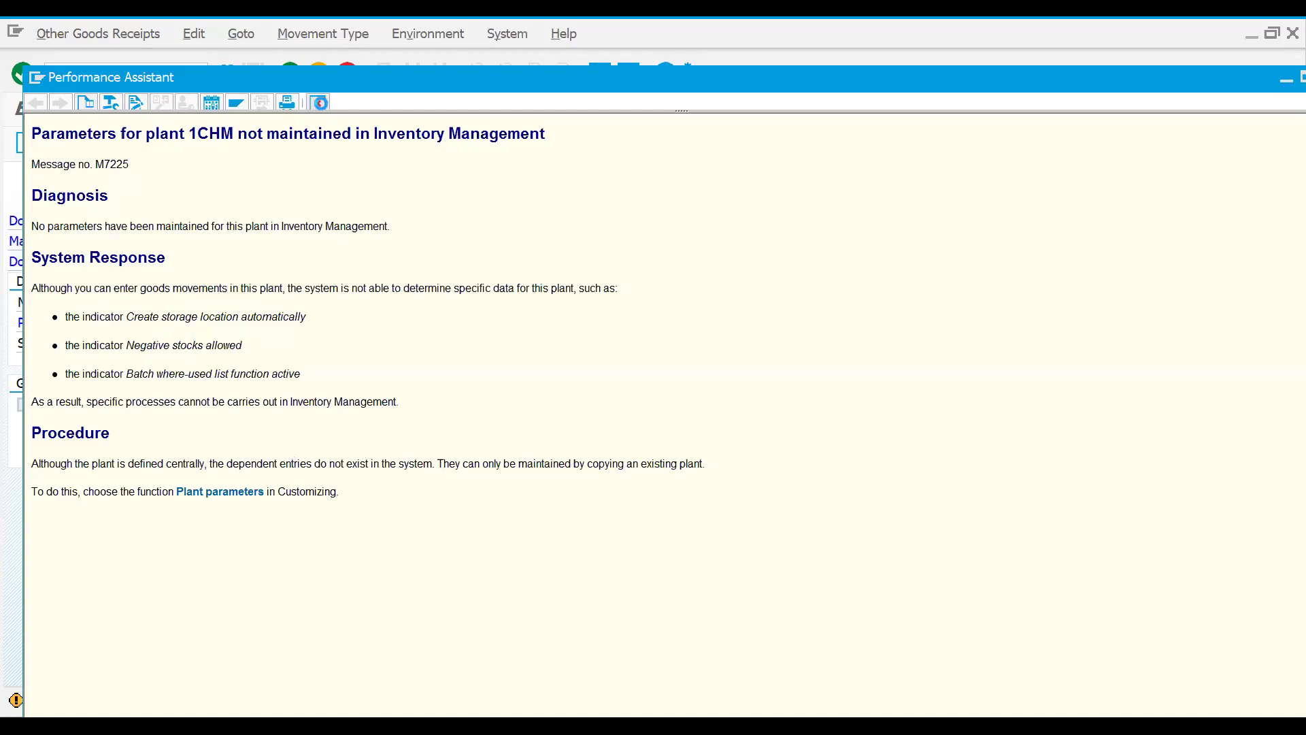
pyautogui.click(319, 103)
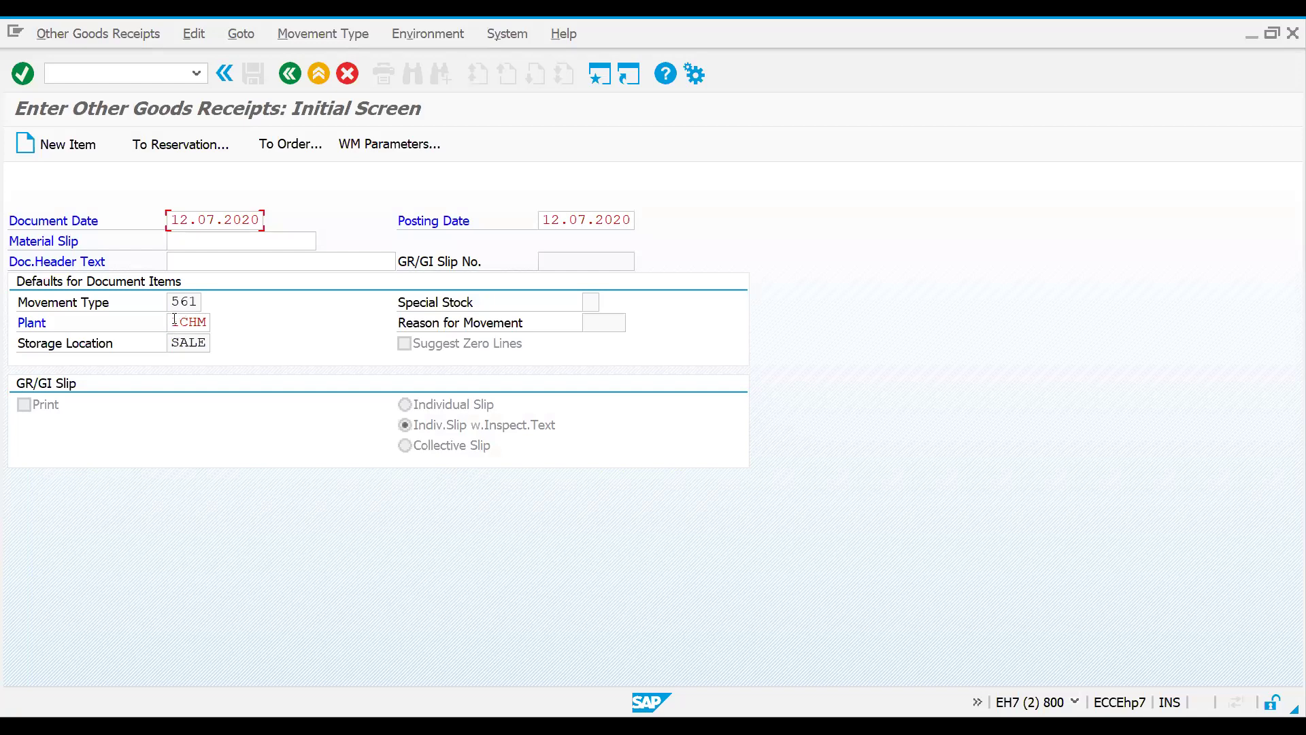
pyautogui.moveTo(173, 322); pyautogui.dragTo(222, 319)
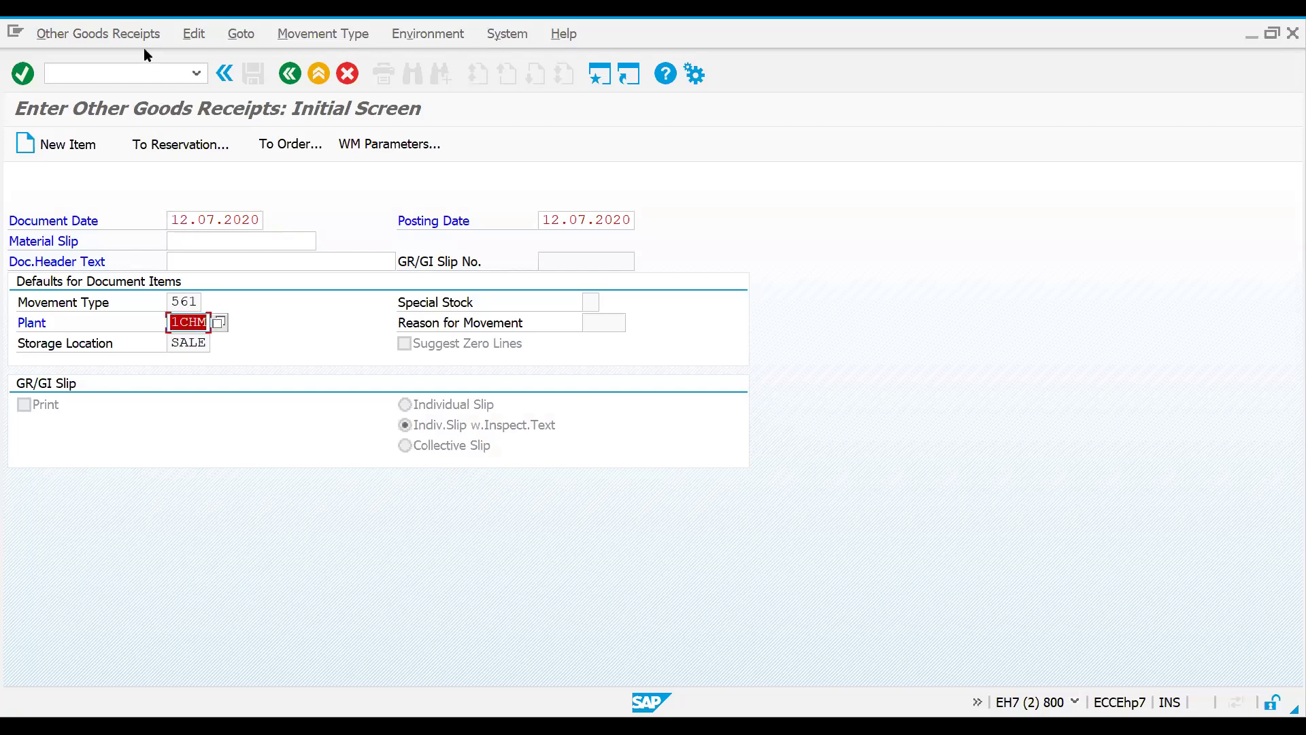
# Leave the goods receipt entry and open the SAP Reference IMG through transaction SPRO
pyautogui.click(122, 80)
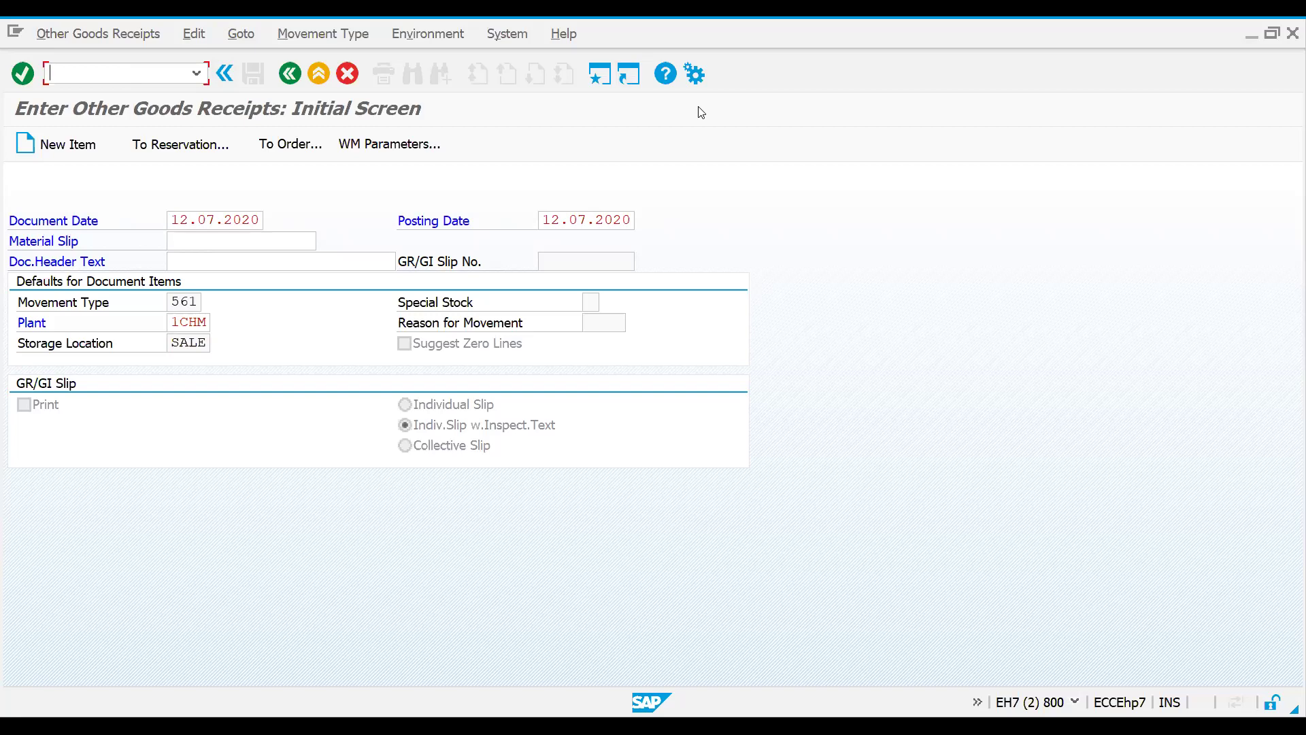
pyautogui.press('F3')
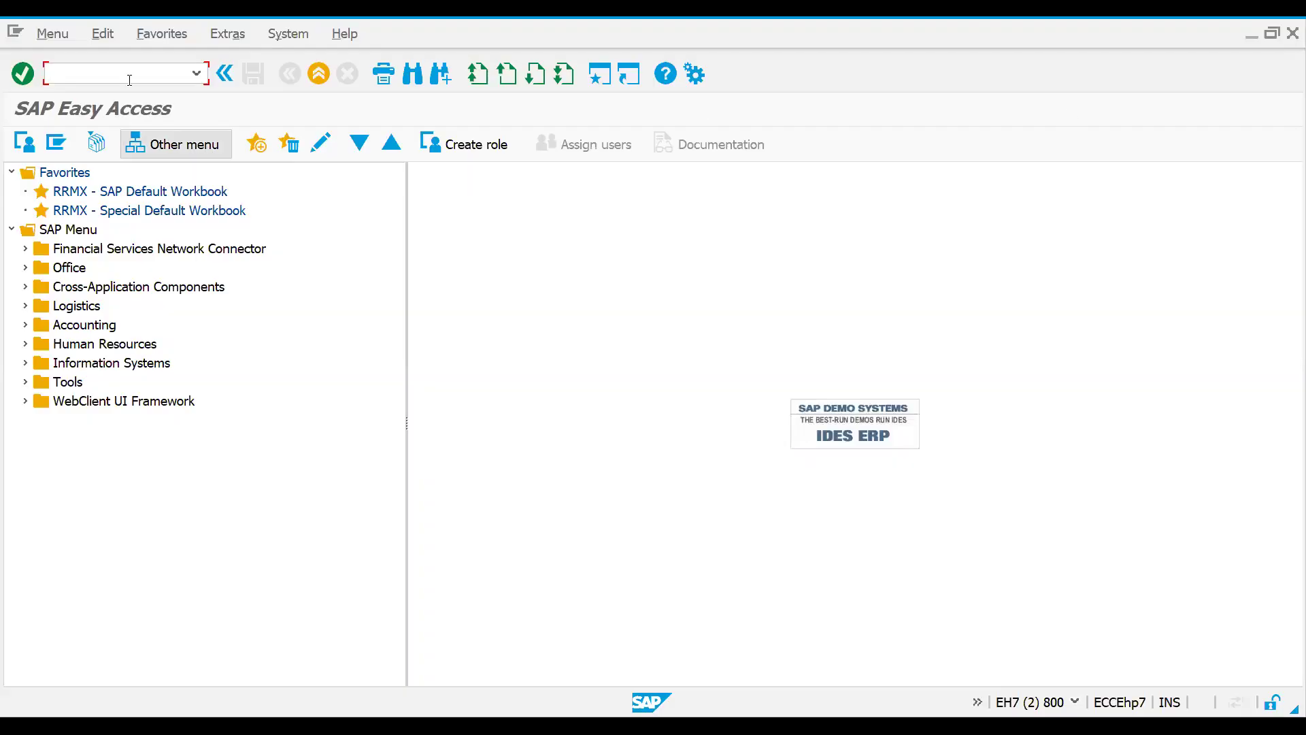
pyautogui.write('/nspro')
pyautogui.press('Return')
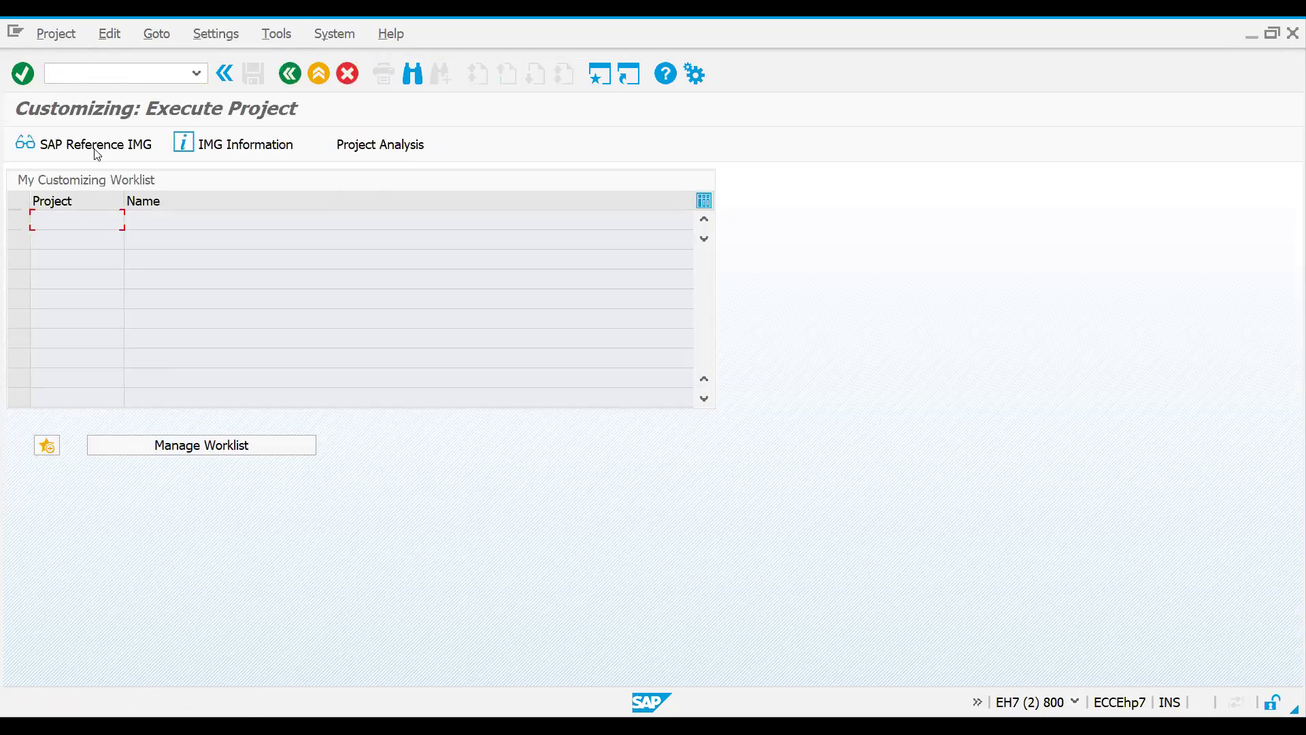
pyautogui.click(98, 154)
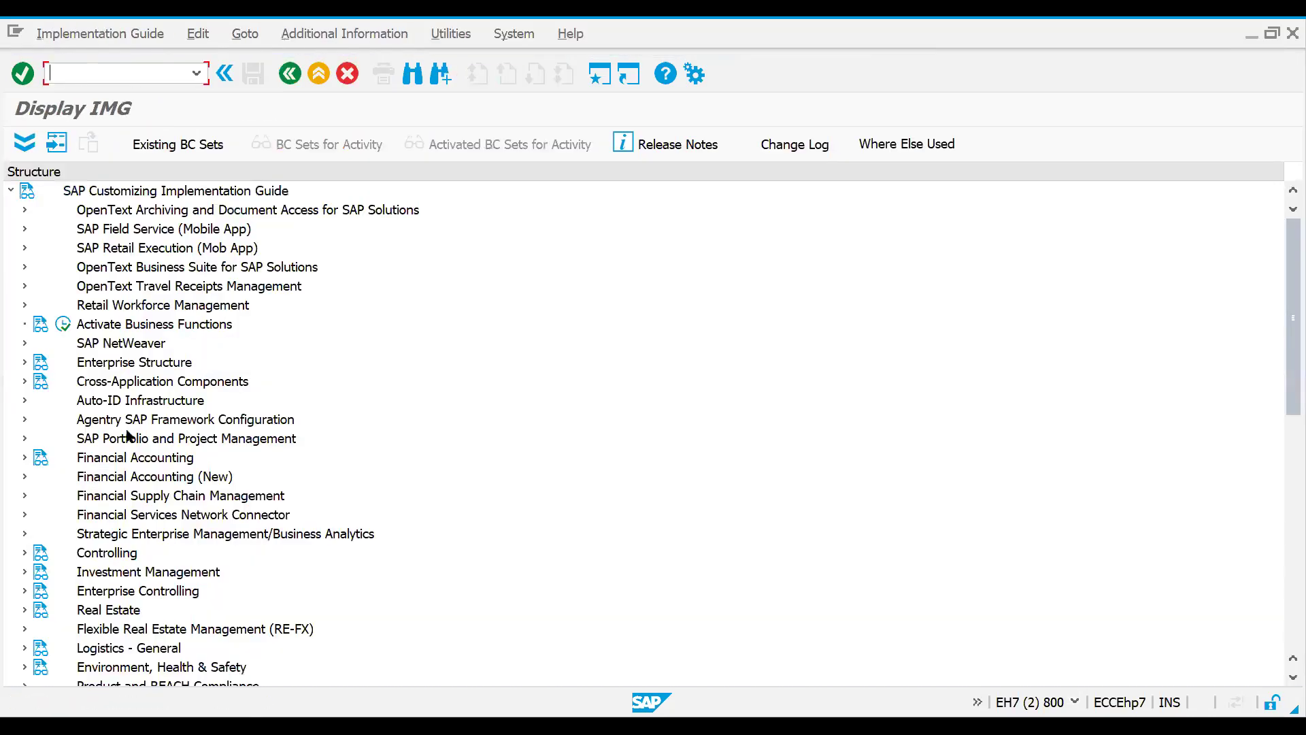
# Find the Materials Management node in the Implementation Guide structure and expand it
pyautogui.click(107, 476)
pyautogui.press('Down')
pyautogui.press('Down')
pyautogui.press('Down')
pyautogui.press('Down')
pyautogui.press('Down')
pyautogui.press('Down')
pyautogui.press('Down')
pyautogui.press('Down')
pyautogui.press('Down')
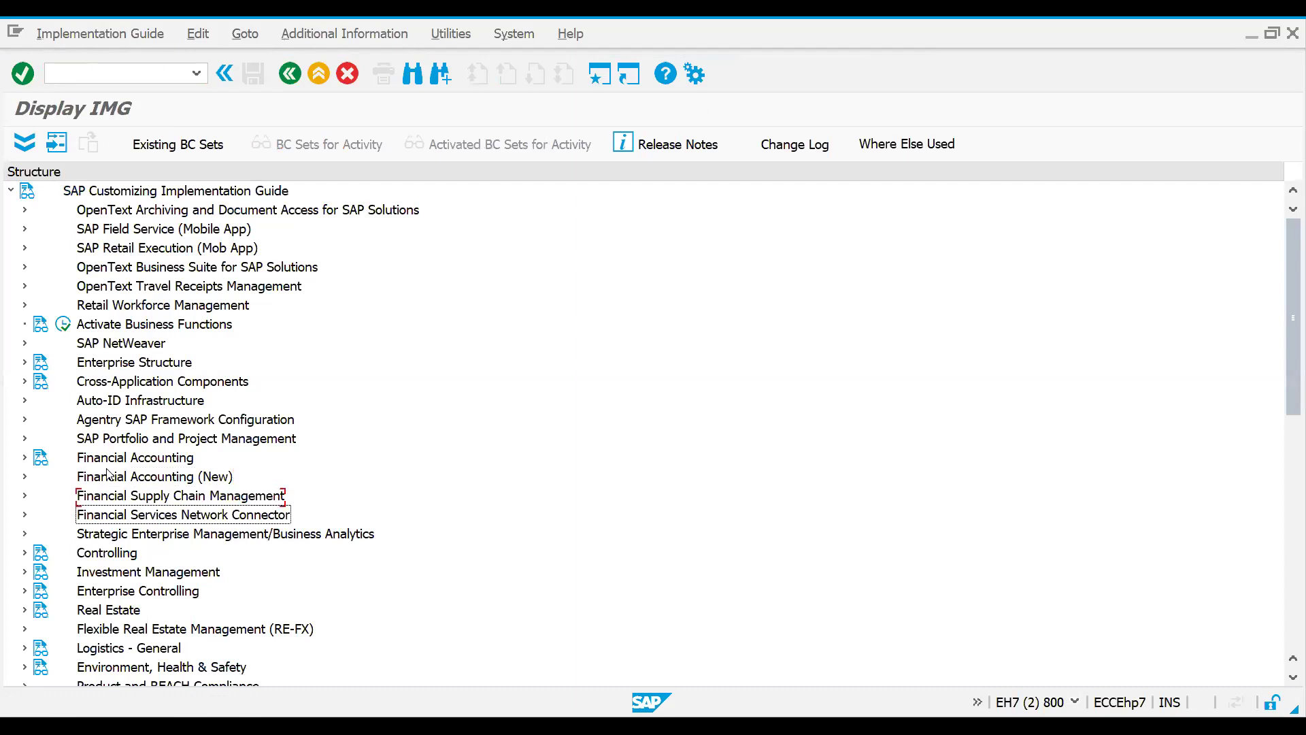
pyautogui.press('Down')
pyautogui.press('Down')
pyautogui.press('Down')
pyautogui.press('Down')
pyautogui.press('Down')
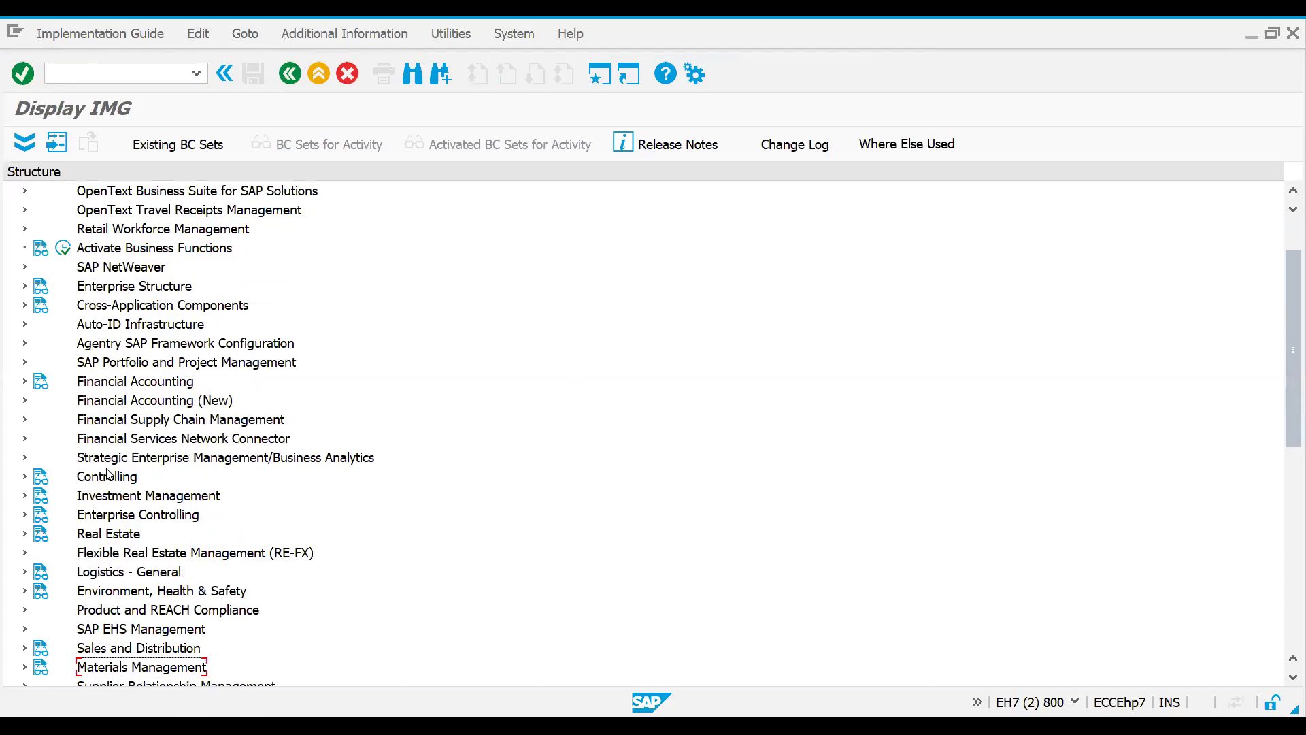
pyautogui.press('Down')
pyautogui.press('Down')
pyautogui.press('Down')
pyautogui.press('Down')
pyautogui.press('Down')
pyautogui.press('Down')
pyautogui.press('Up')
pyautogui.press('Up')
pyautogui.press('Up')
pyautogui.press('Up')
pyautogui.press('Up')
pyautogui.press('Up')
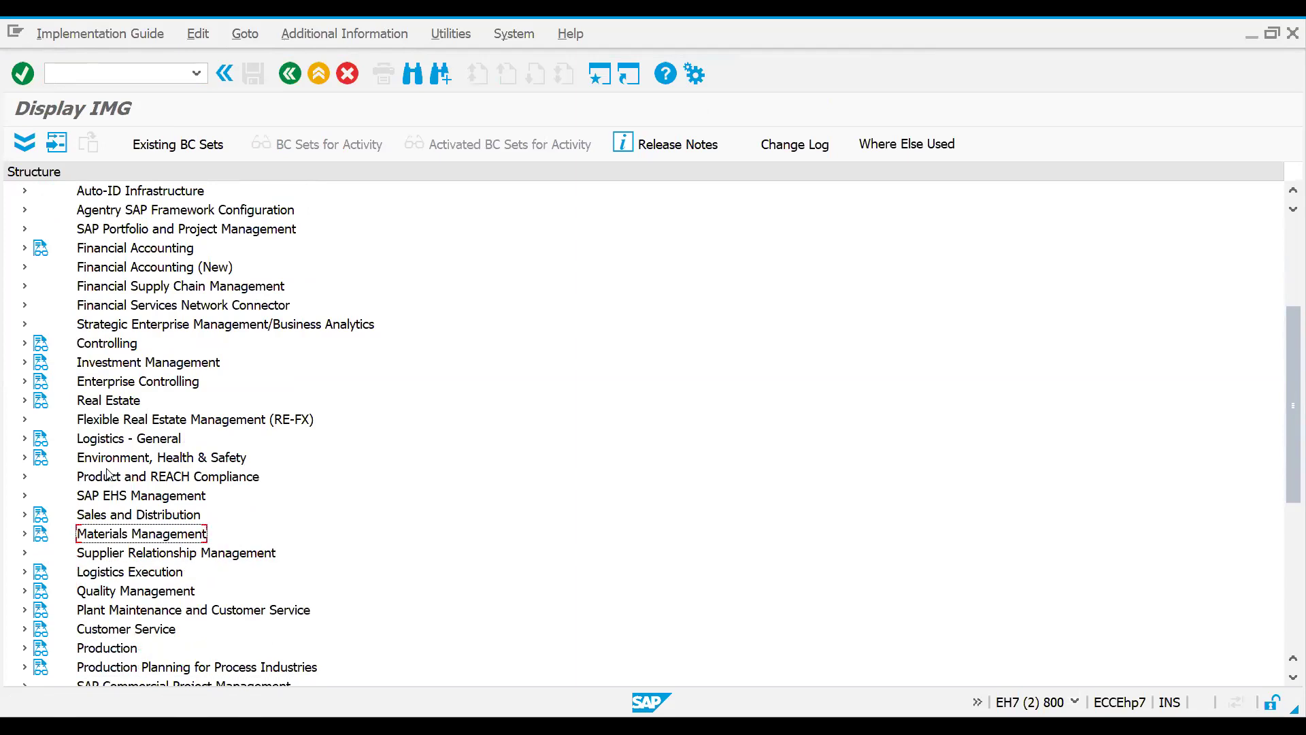
pyautogui.press('Right')
# Expand Inventory Management and Physical Inventory under Materials Management and open the Plant Parameters activity
pyautogui.press('Down')
pyautogui.press('Down')
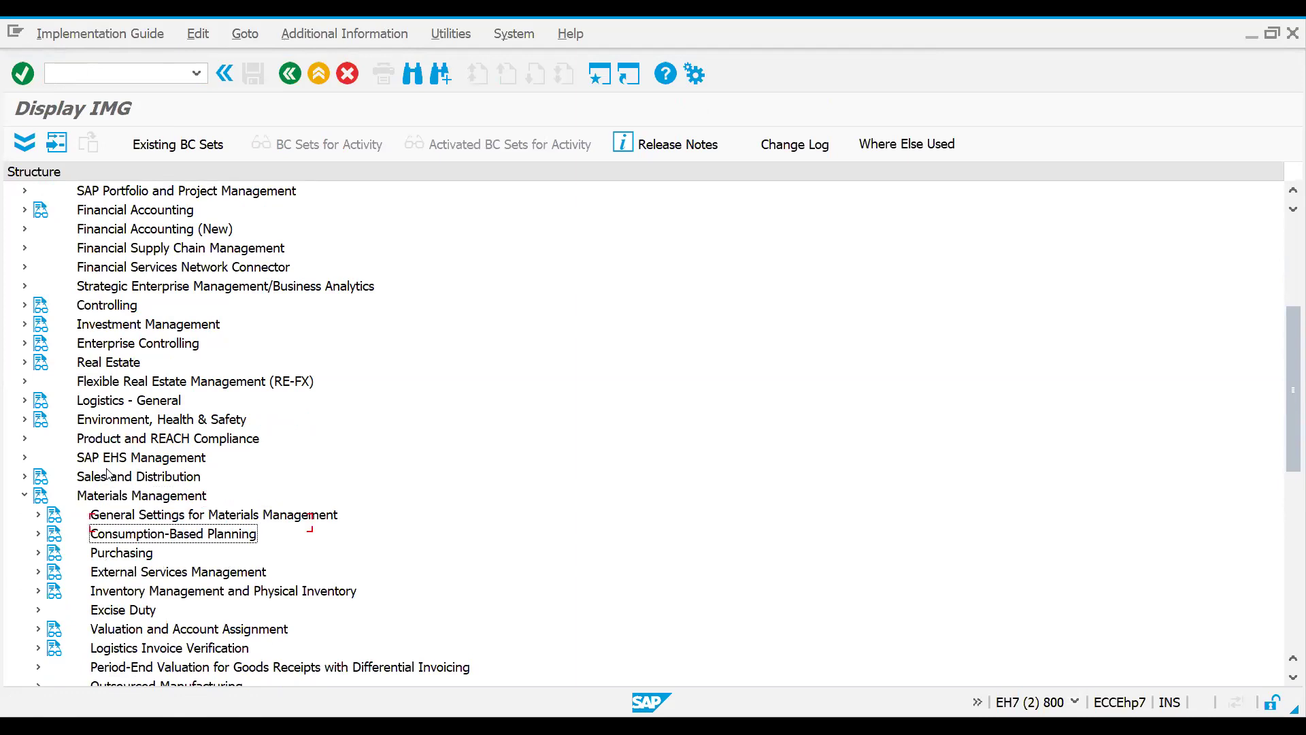
pyautogui.press('Down')
pyautogui.press('Down')
pyautogui.press('Down')
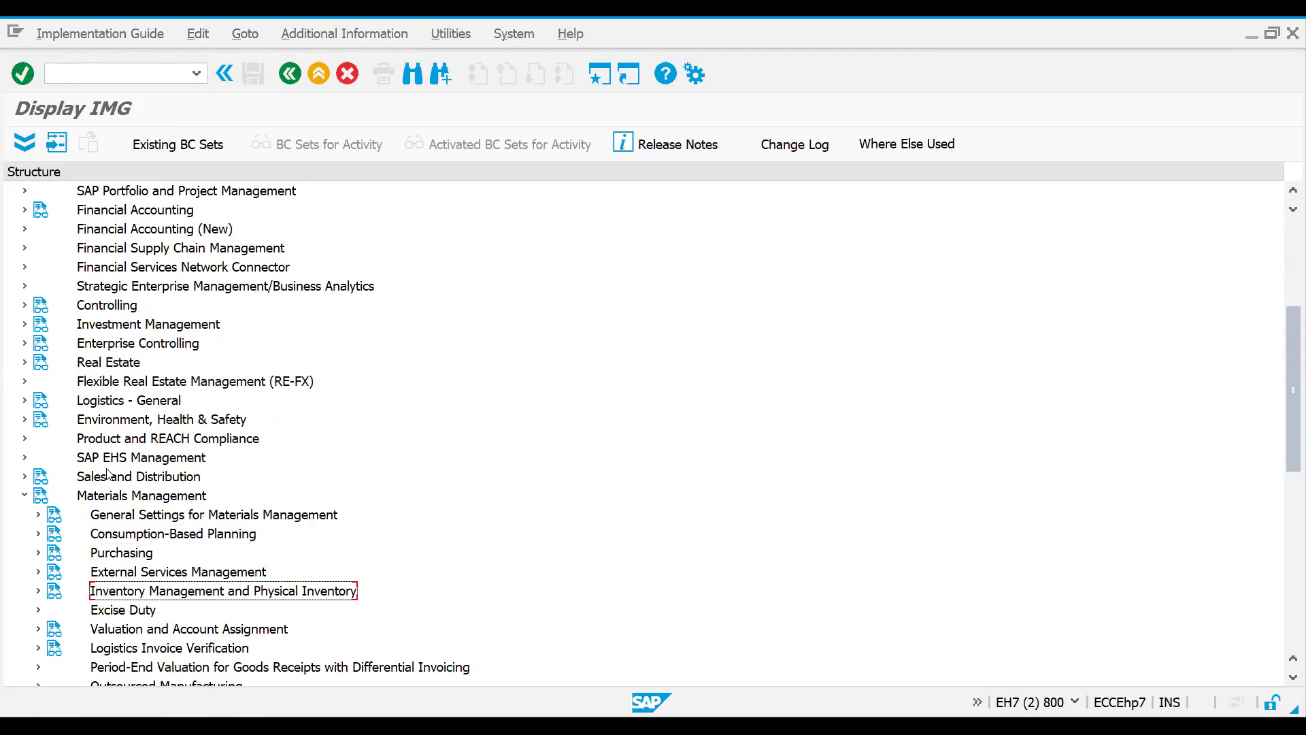
pyautogui.press('Right')
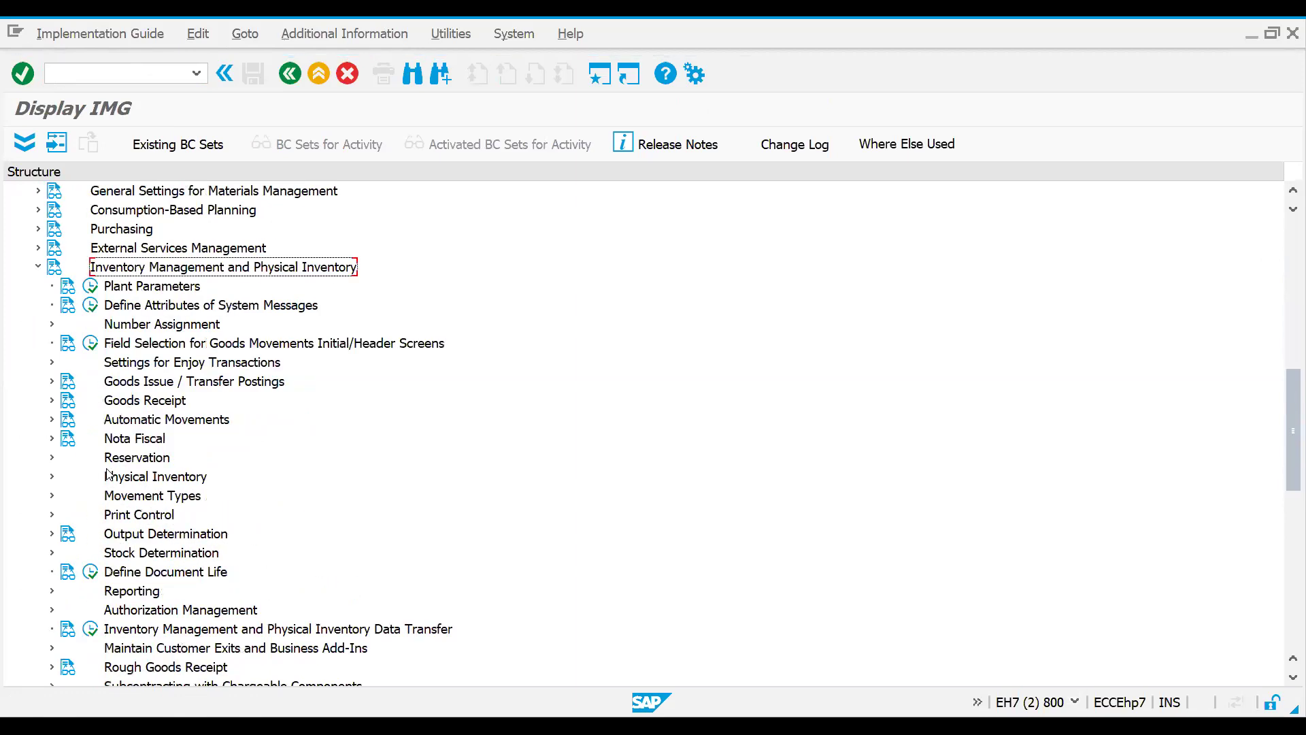
pyautogui.click(91, 289)
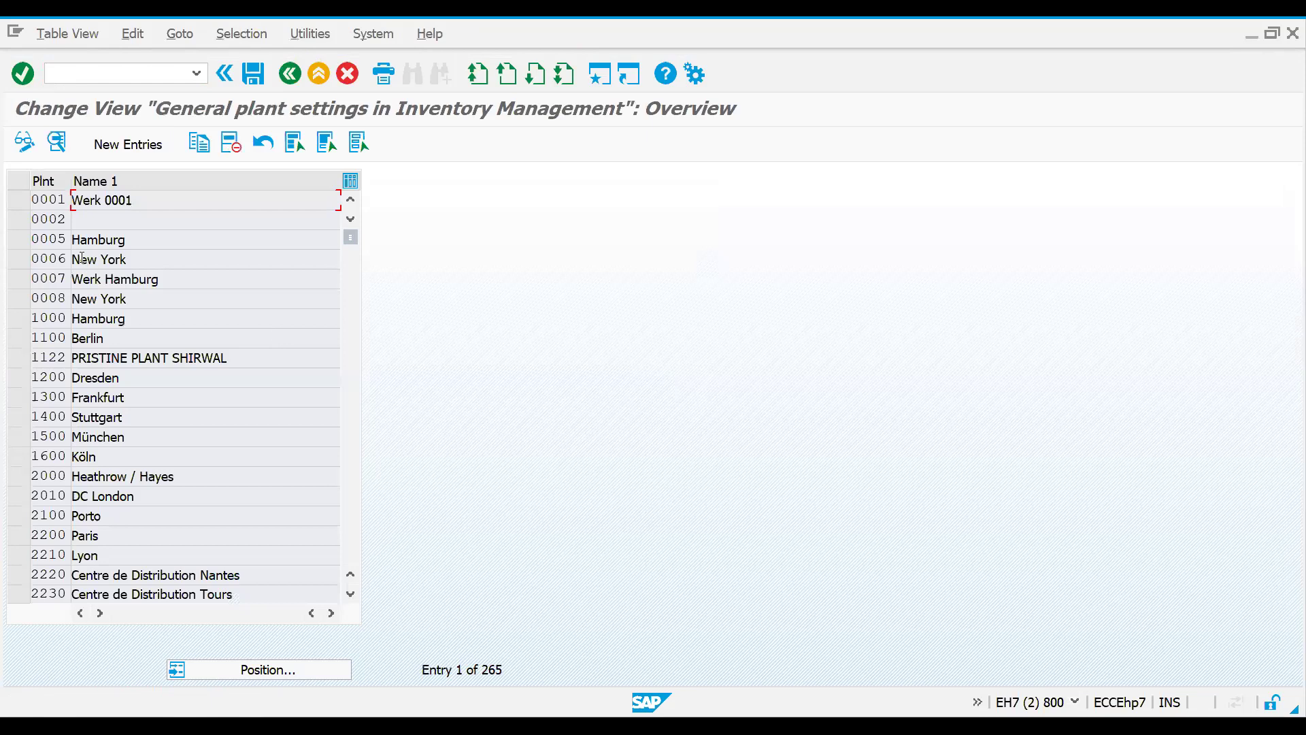
# Copy the Inventory Management settings of plant 0001 to plant 1CHM and save them in the proposed customizing request
pyautogui.click(22, 201)
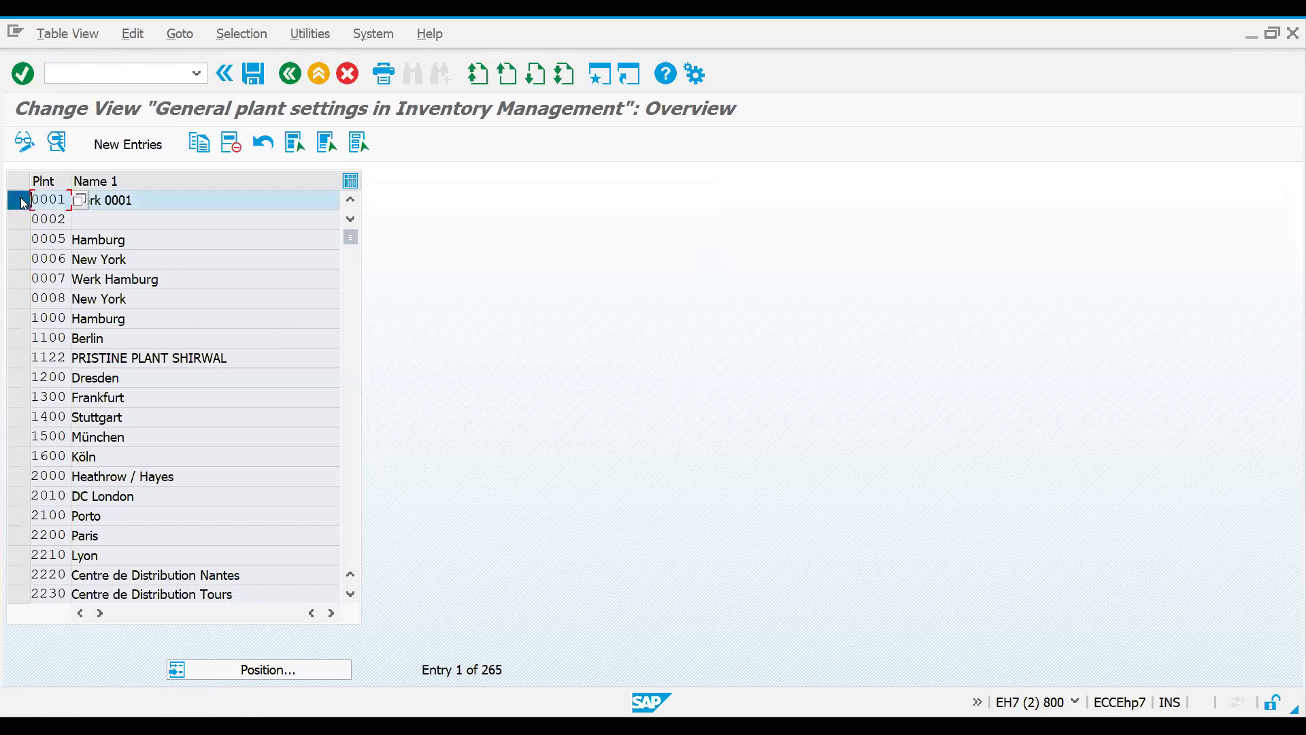
pyautogui.click(59, 141)
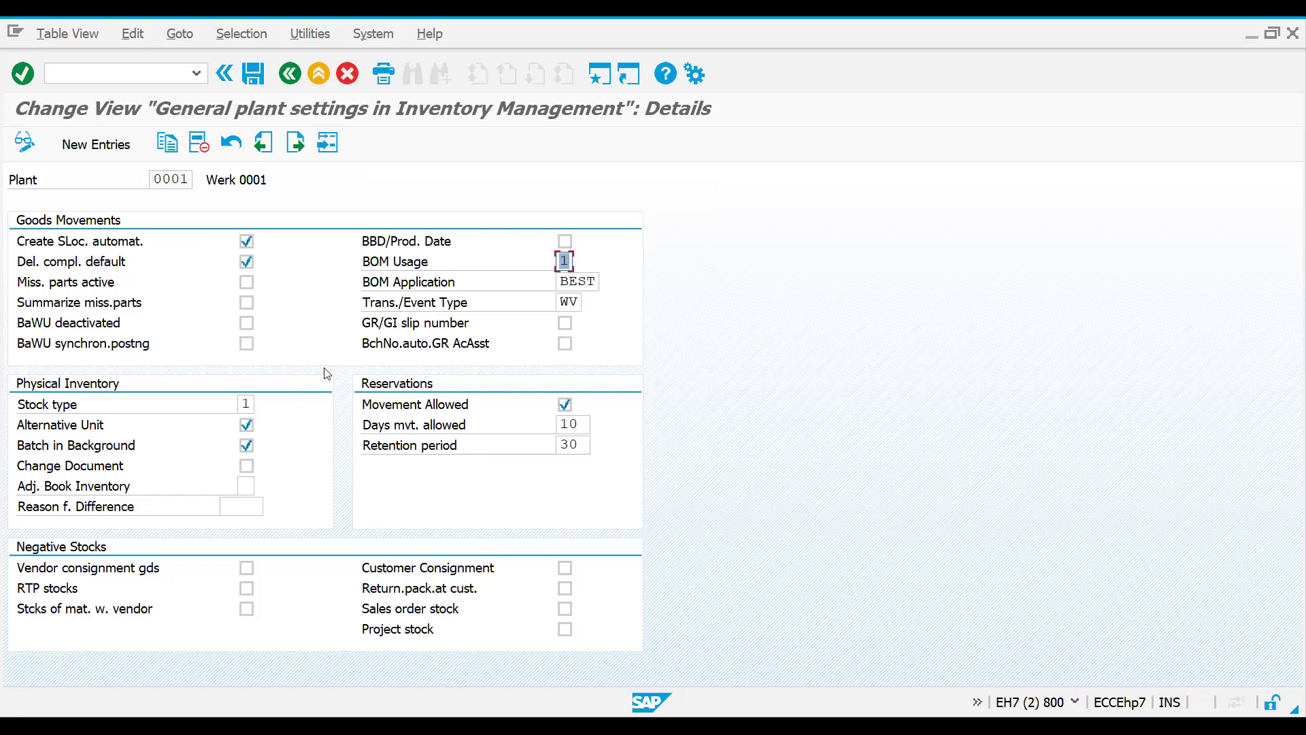
pyautogui.click(170, 155)
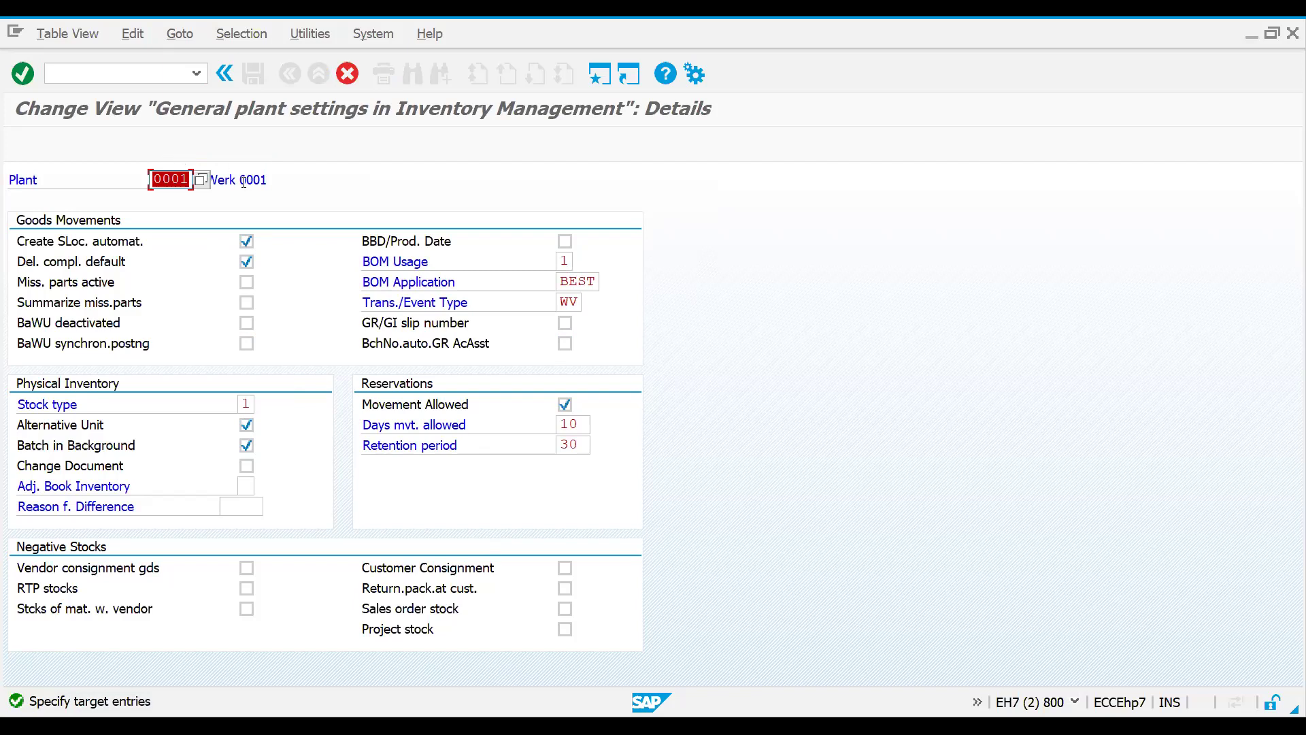
pyautogui.write('1chm')
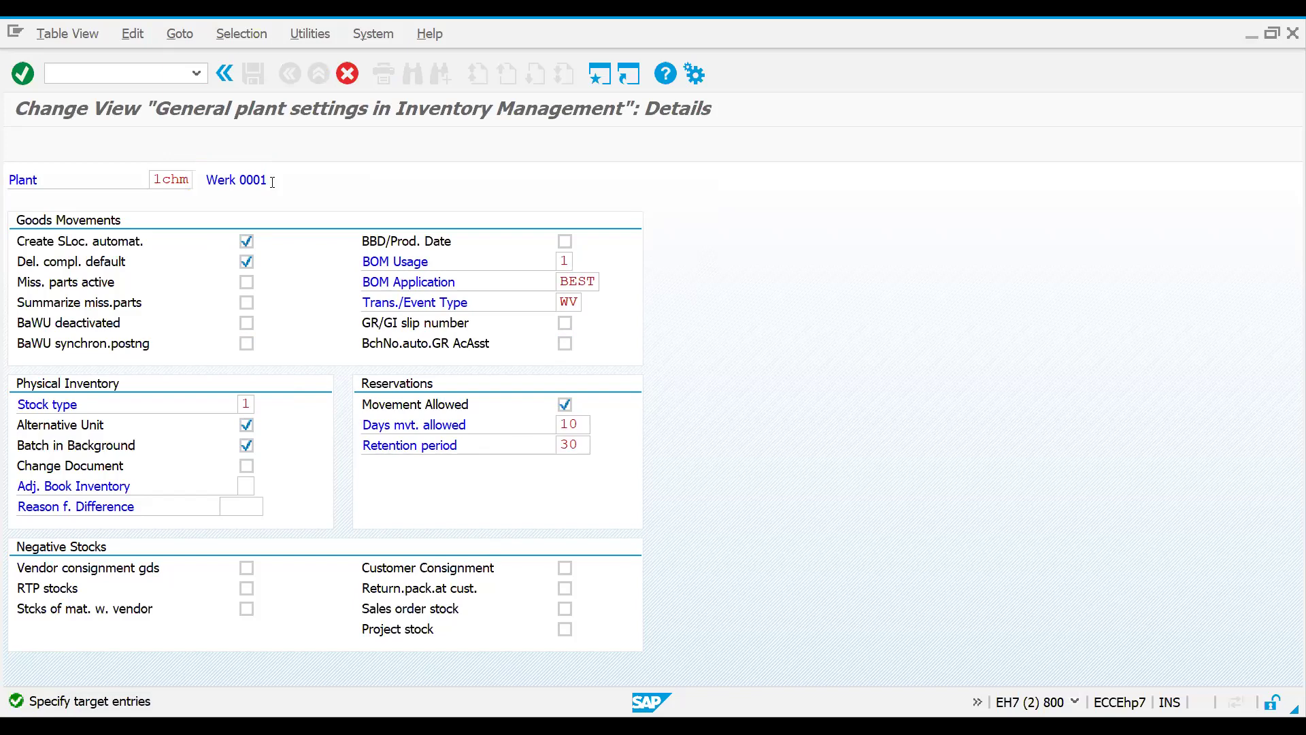
pyautogui.press('Return')
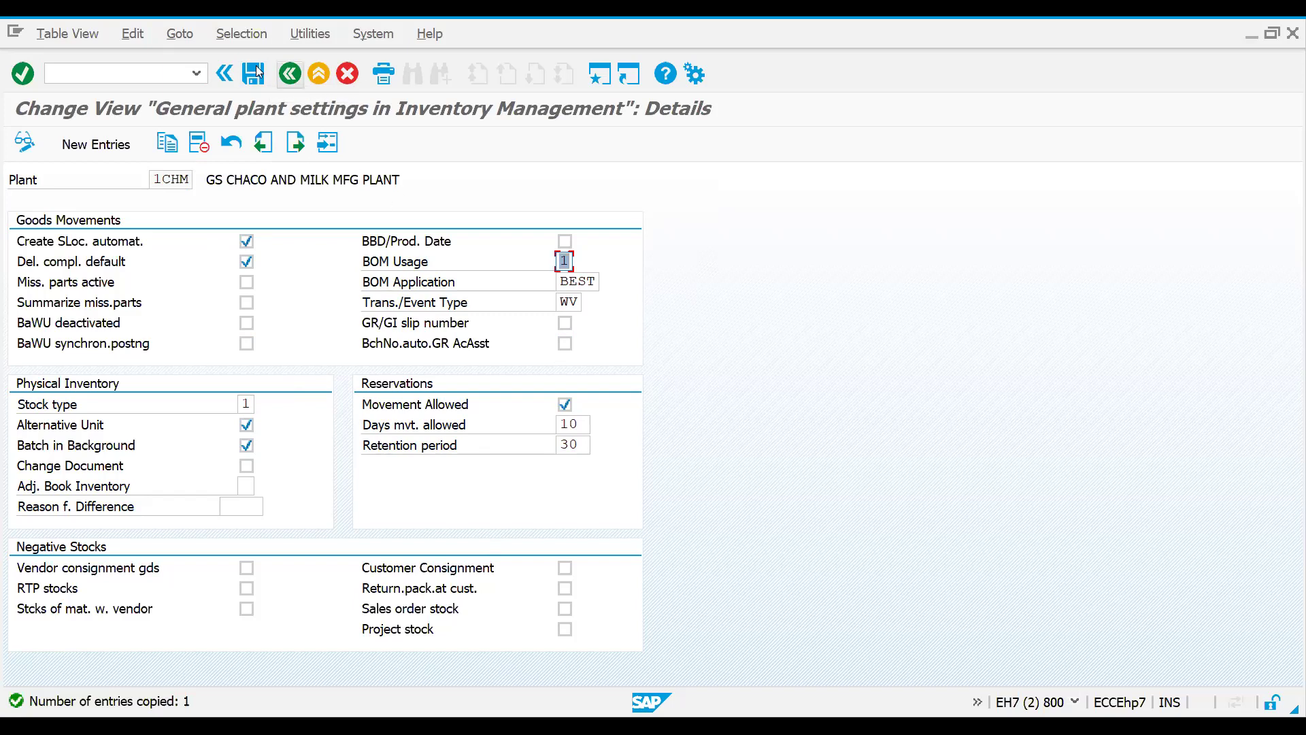
pyautogui.click(247, 85)
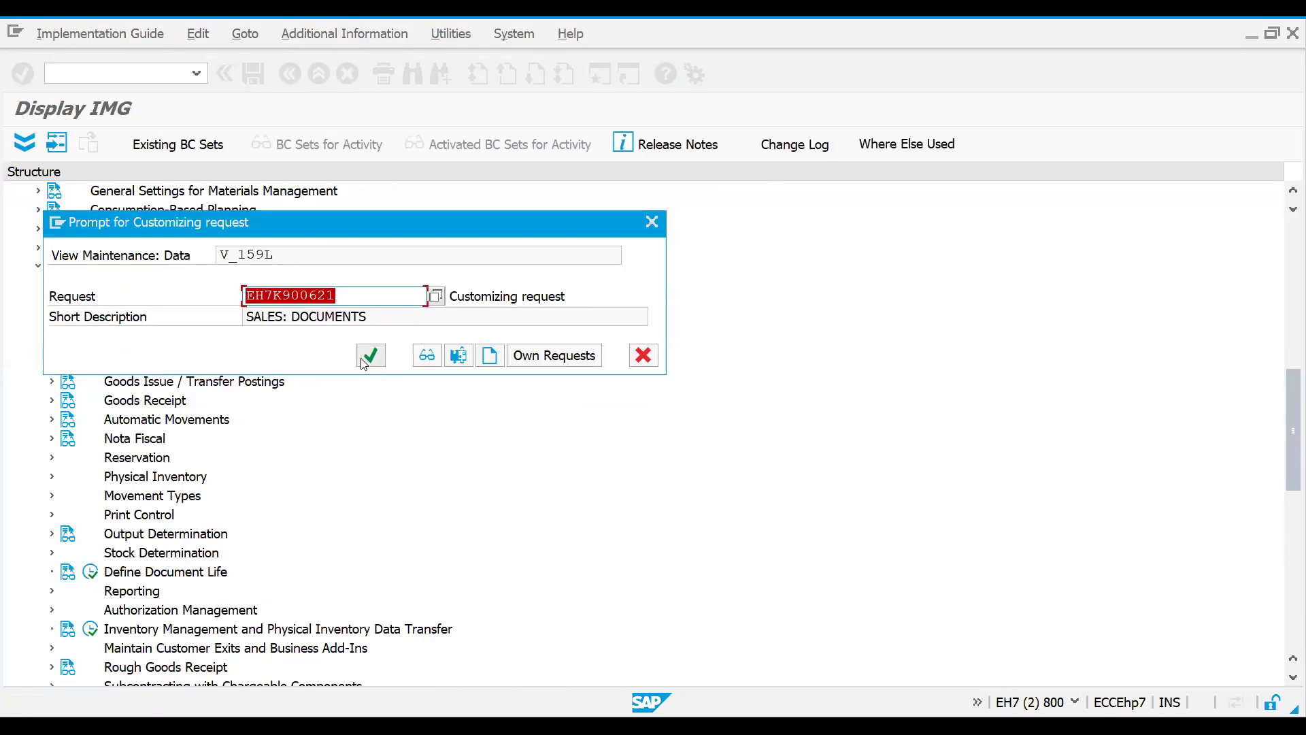
pyautogui.click(362, 359)
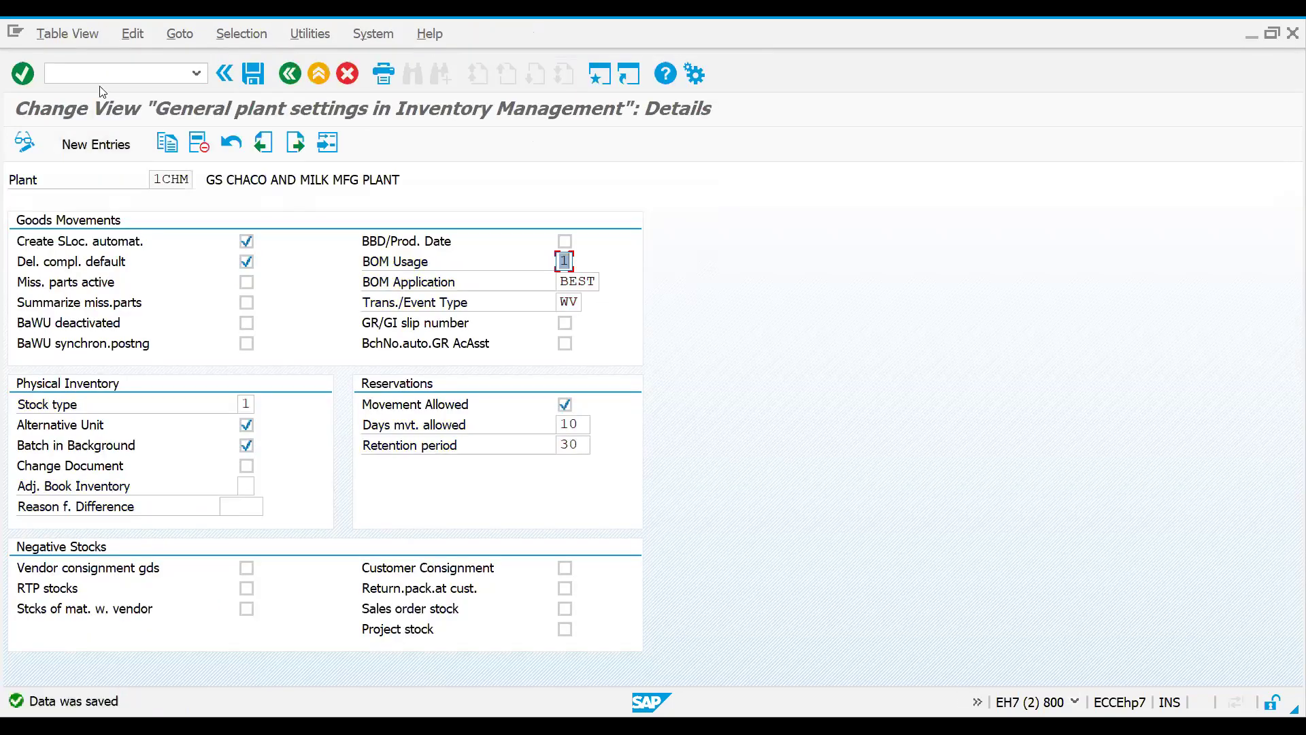
# Try to start a goods receipt again in transaction MB1C with movement type 561 for plant 1CHM
pyautogui.click(102, 73)
pyautogui.write('/n')
pyautogui.write('mb52')
pyautogui.press('Return')
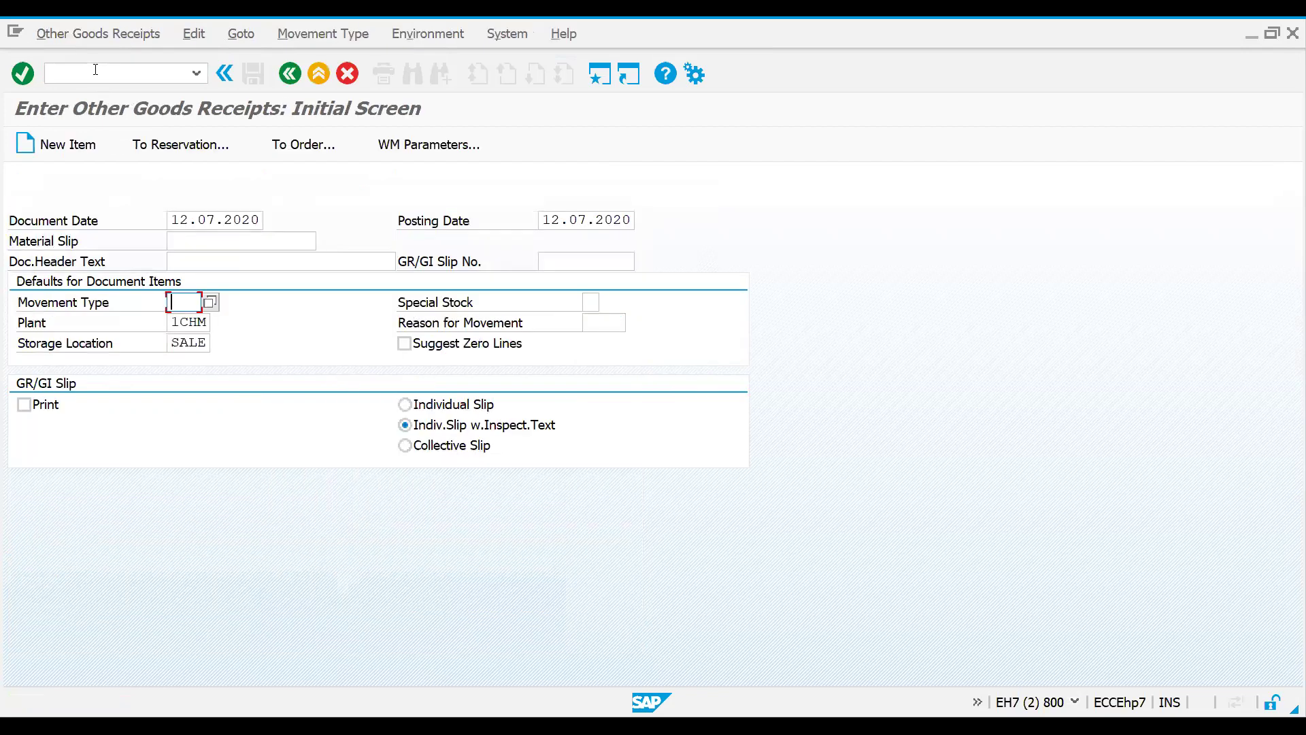
pyautogui.write('561')
pyautogui.press('Return')
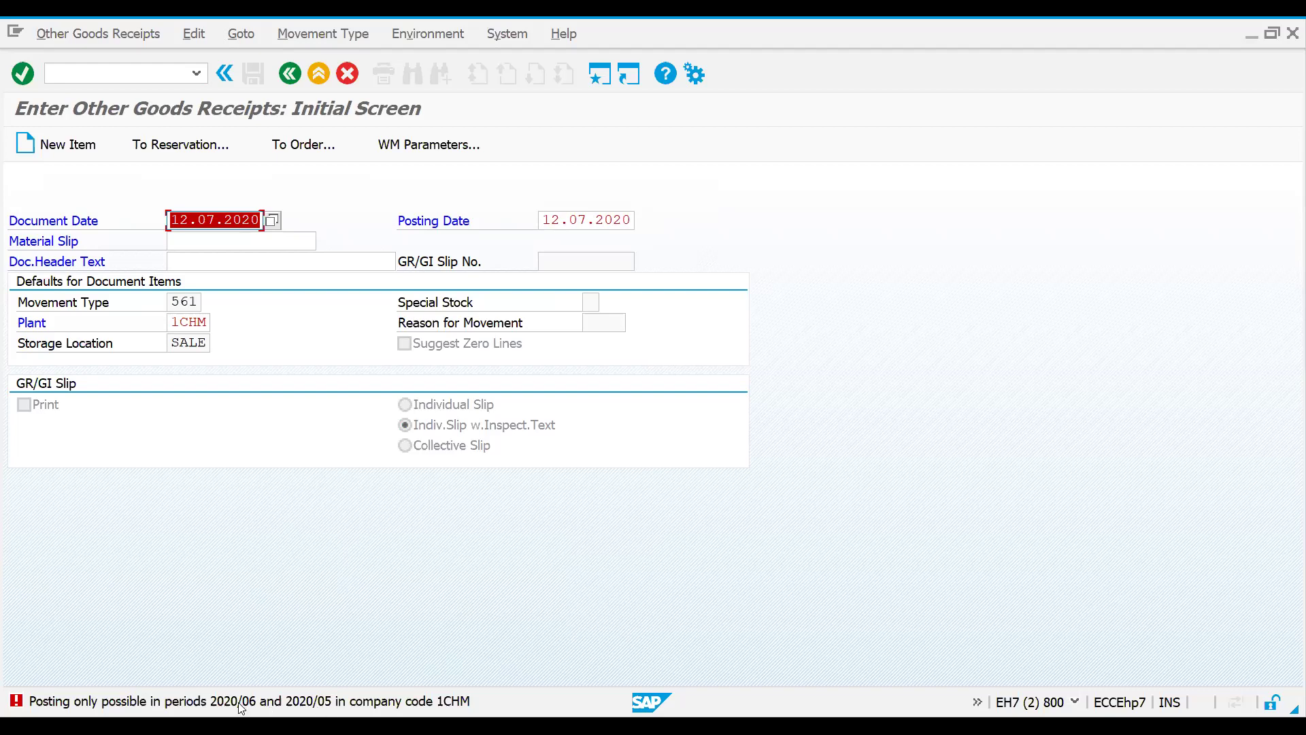
# Start transaction MMPV and enter 1CHM as both the from and to company code
pyautogui.click(83, 71)
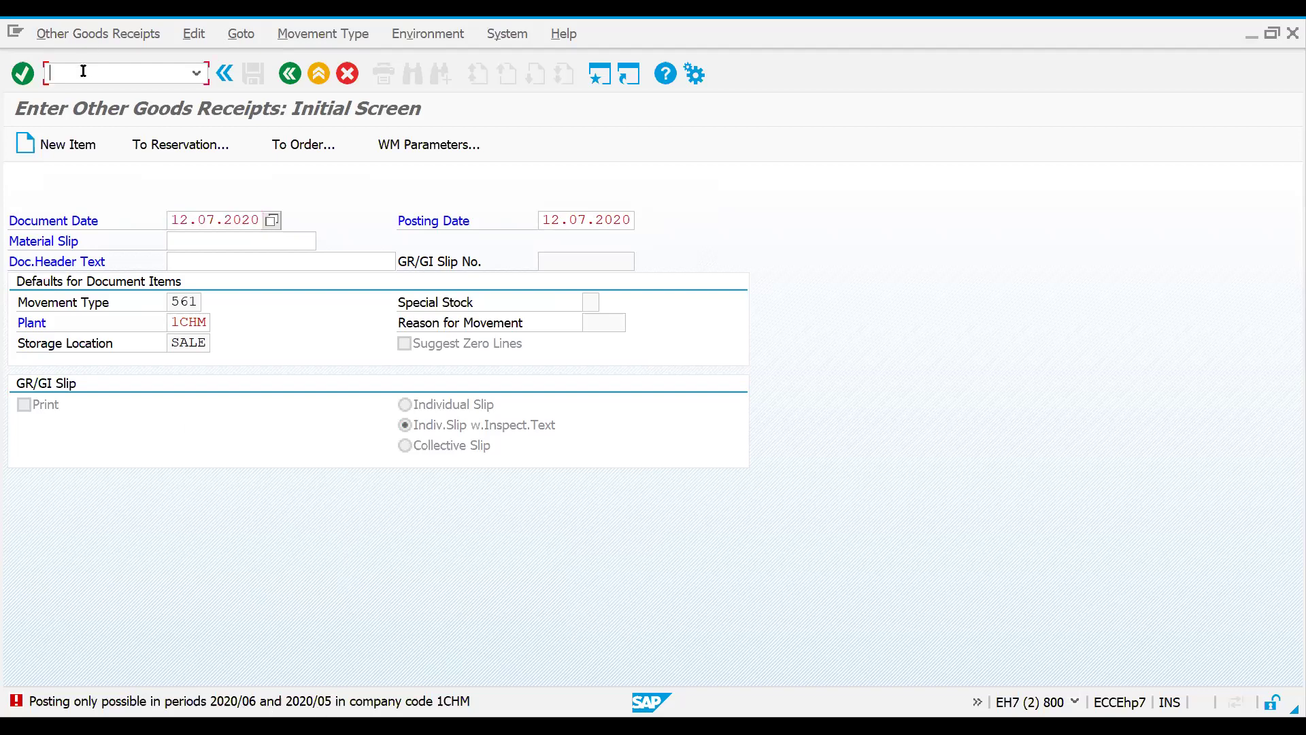
pyautogui.write('/nmmpv')
pyautogui.press('Return')
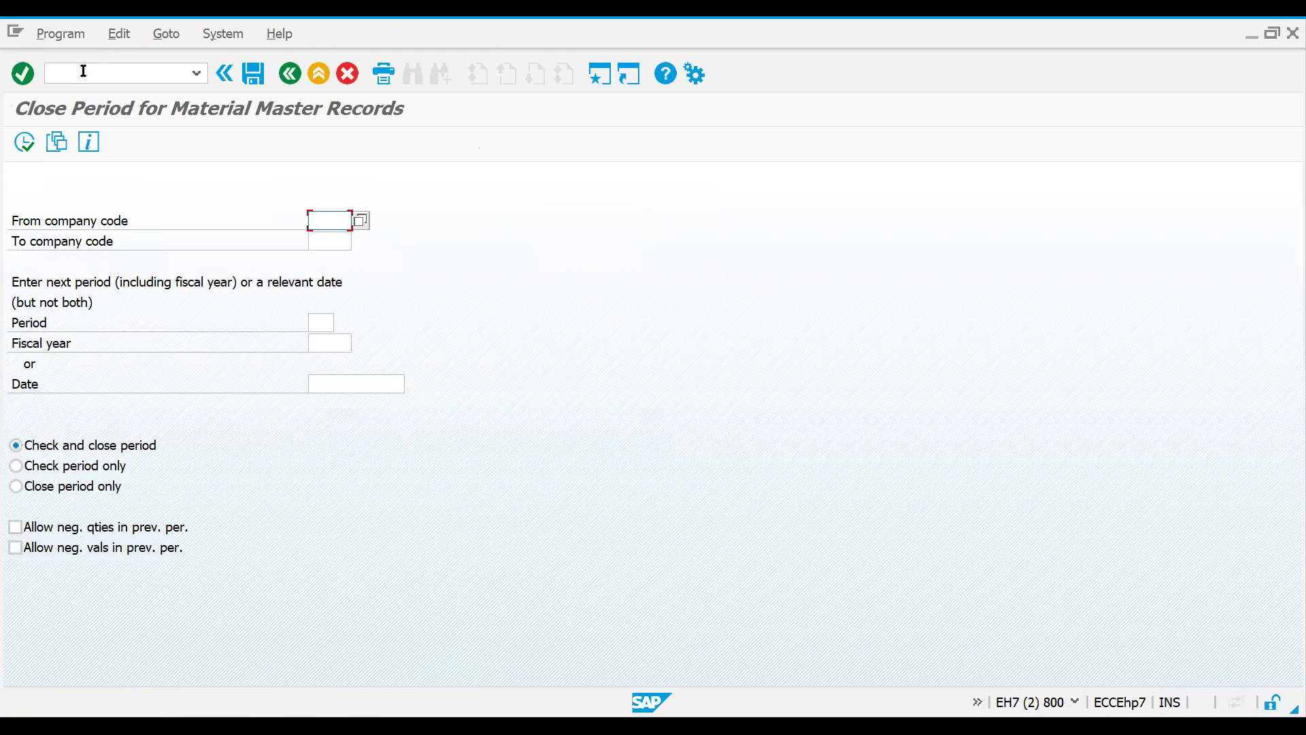
pyautogui.write('1chm')
pyautogui.press('Tab')
pyautogui.write('1chm')
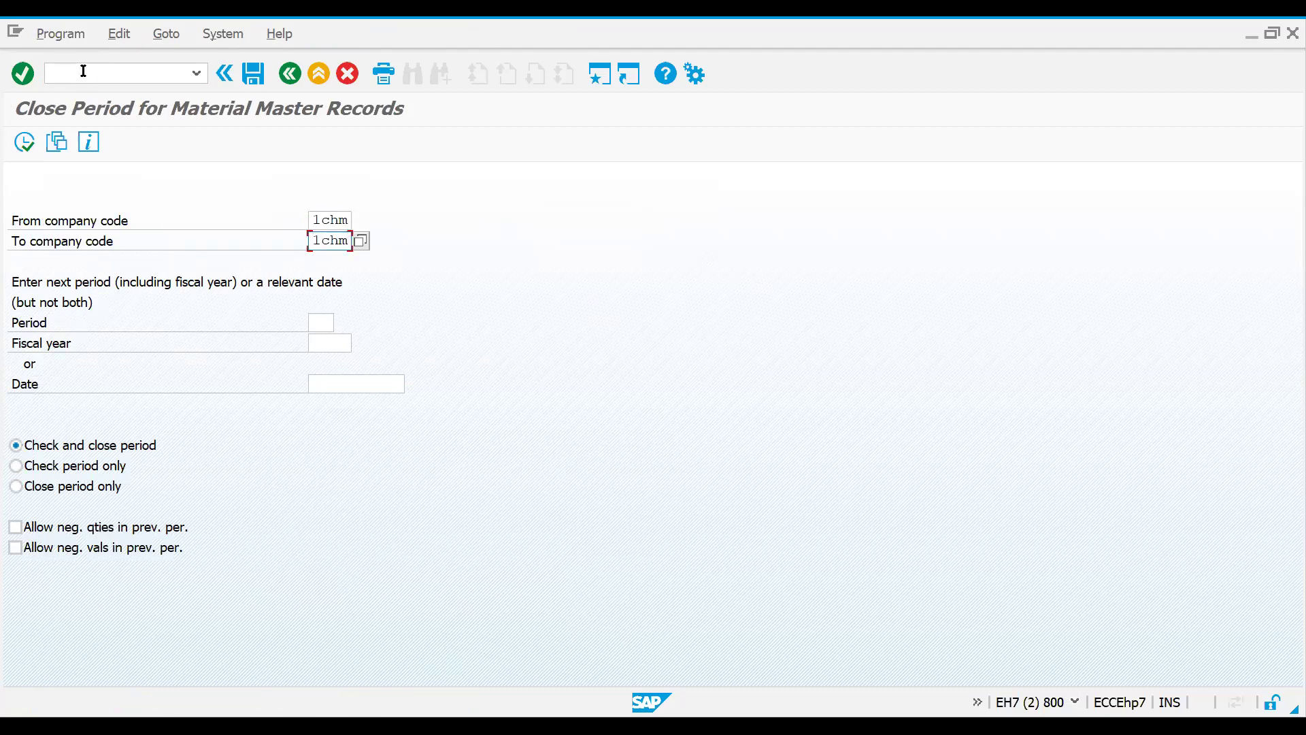
# Enter period 05 and fiscal year 2020 and run the check and close of the period
pyautogui.click(328, 325)
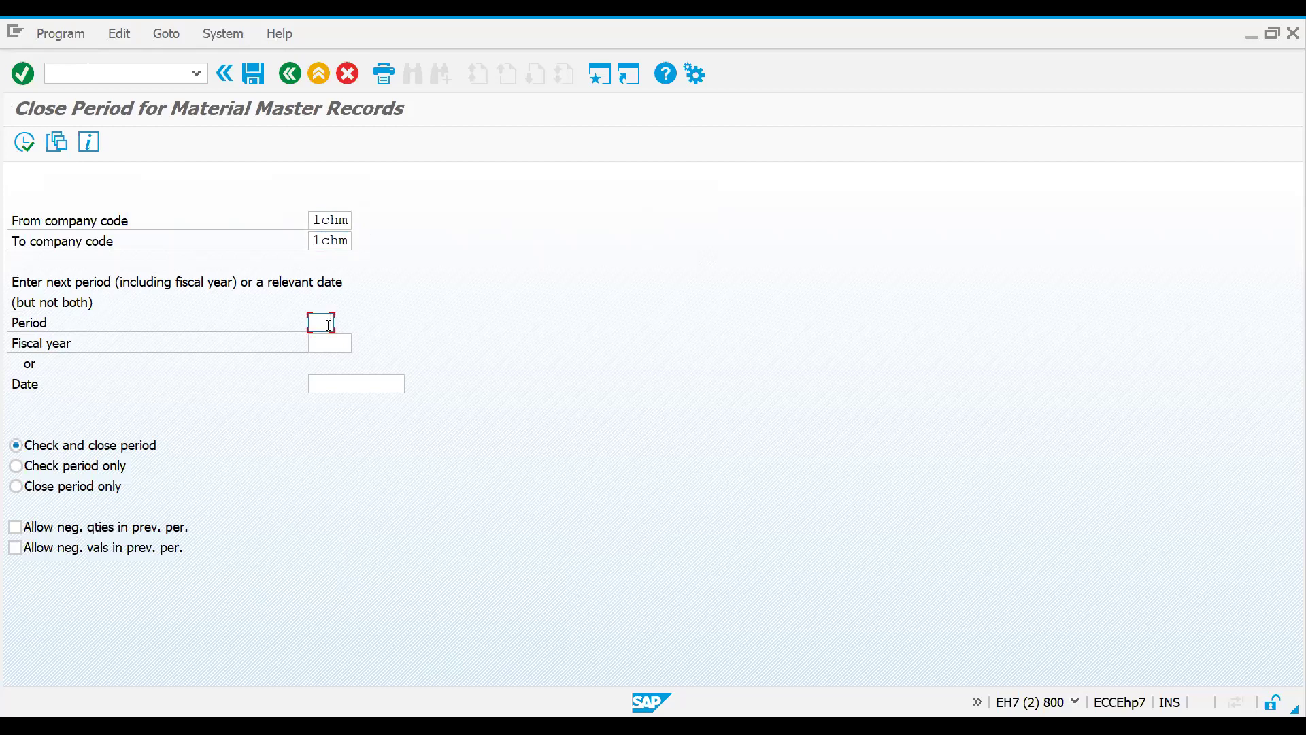
pyautogui.write('05')
pyautogui.click(325, 347)
pyautogui.write('2020')
pyautogui.click(24, 142)
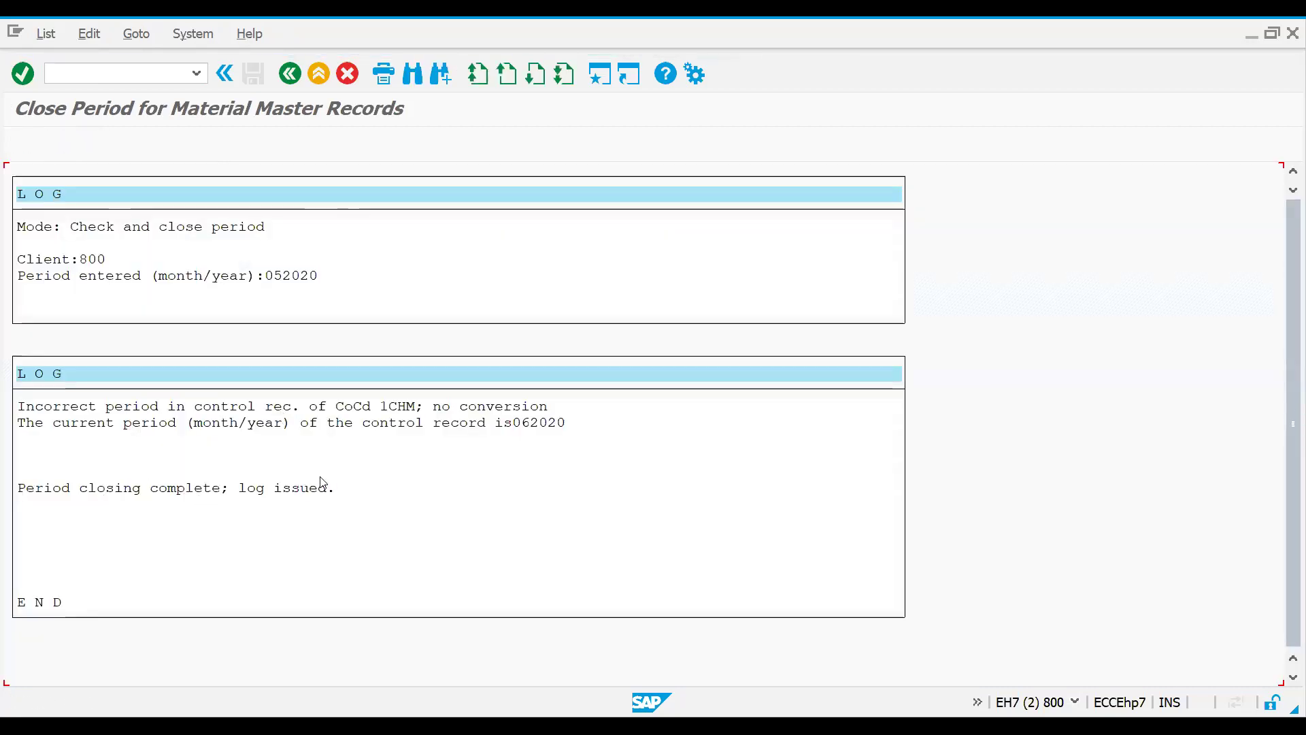
# Return to the selection, change the period to 6 and rerun the check and close
pyautogui.click(290, 73)
pyautogui.click(322, 322)
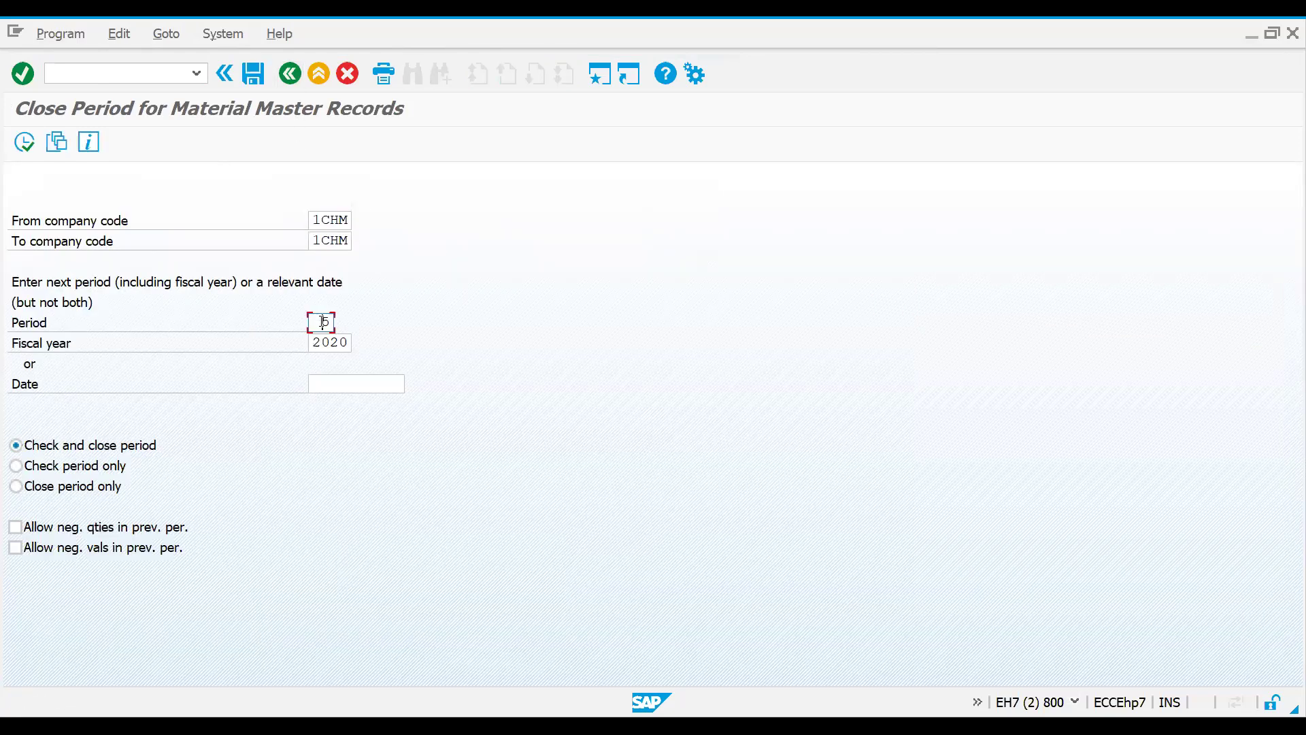
pyautogui.press('BackSpace')
pyautogui.write('6')
pyautogui.click(24, 142)
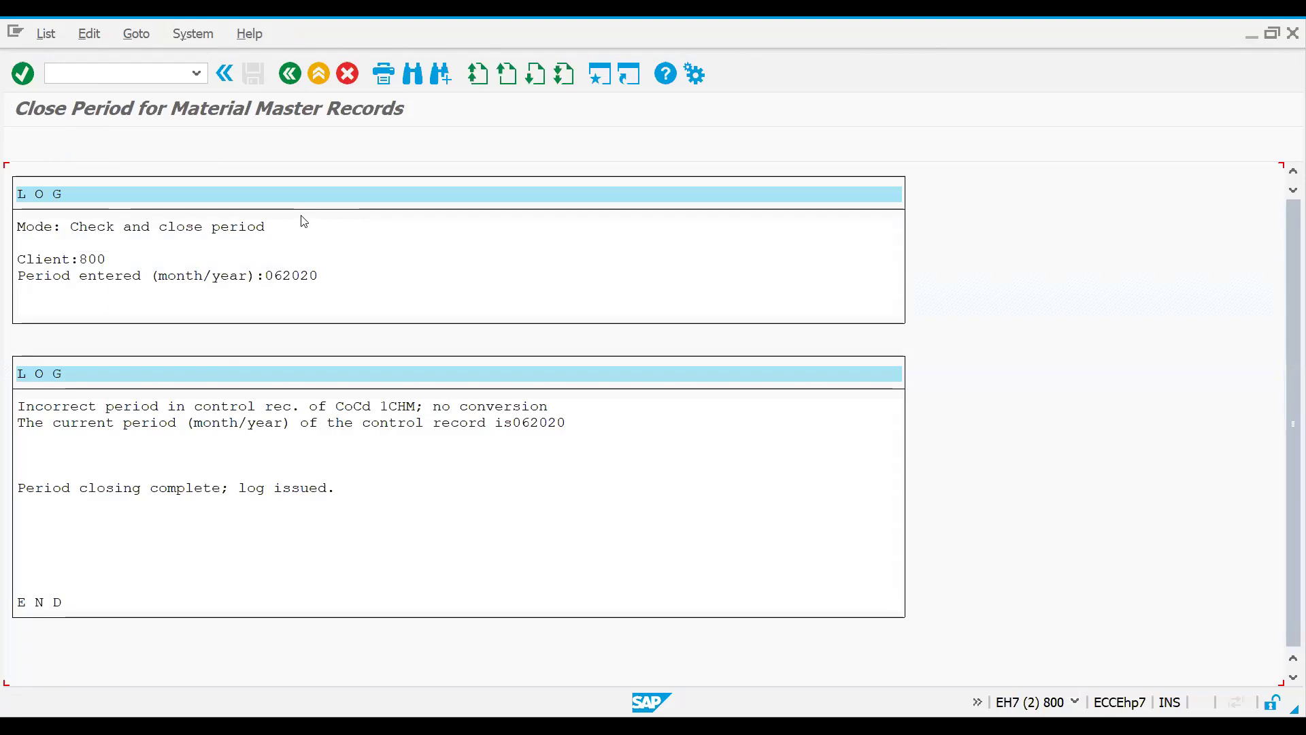
# Return to the selection, set the period to 7 and run the check and close for fiscal year 2020
pyautogui.click(291, 82)
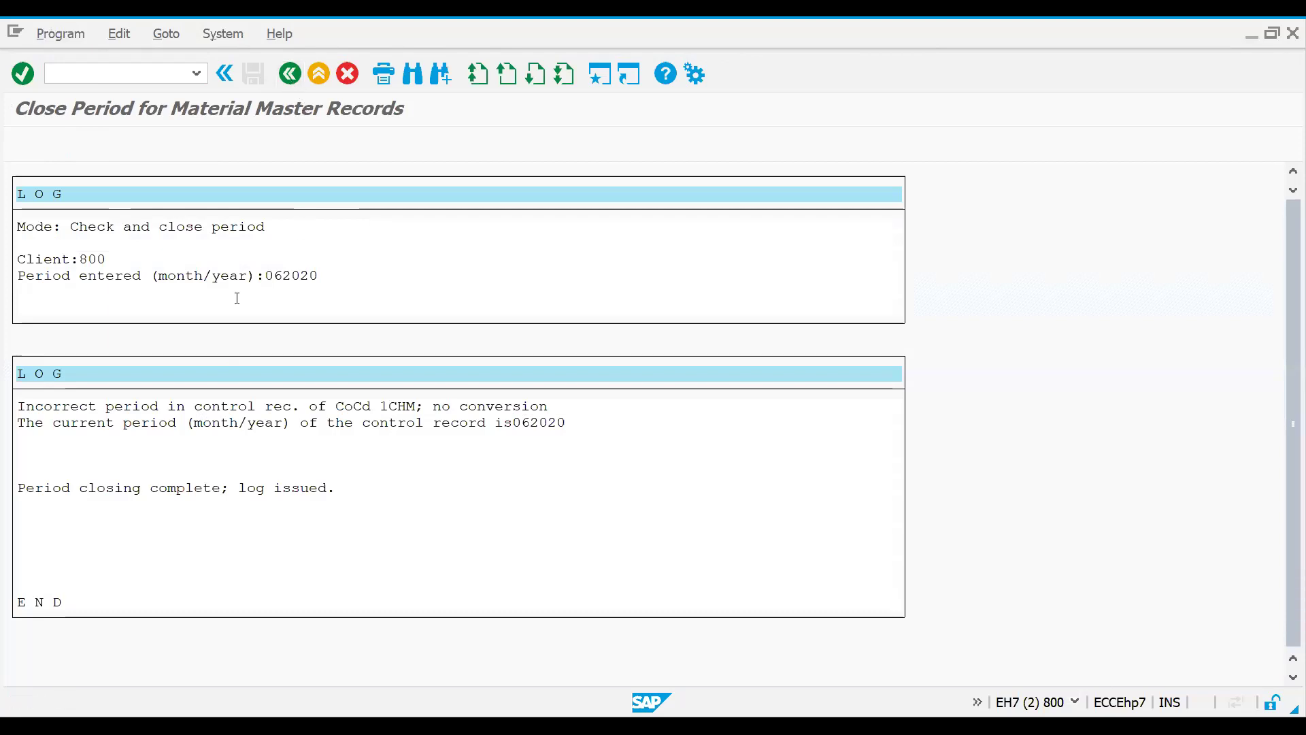
pyautogui.click(324, 322)
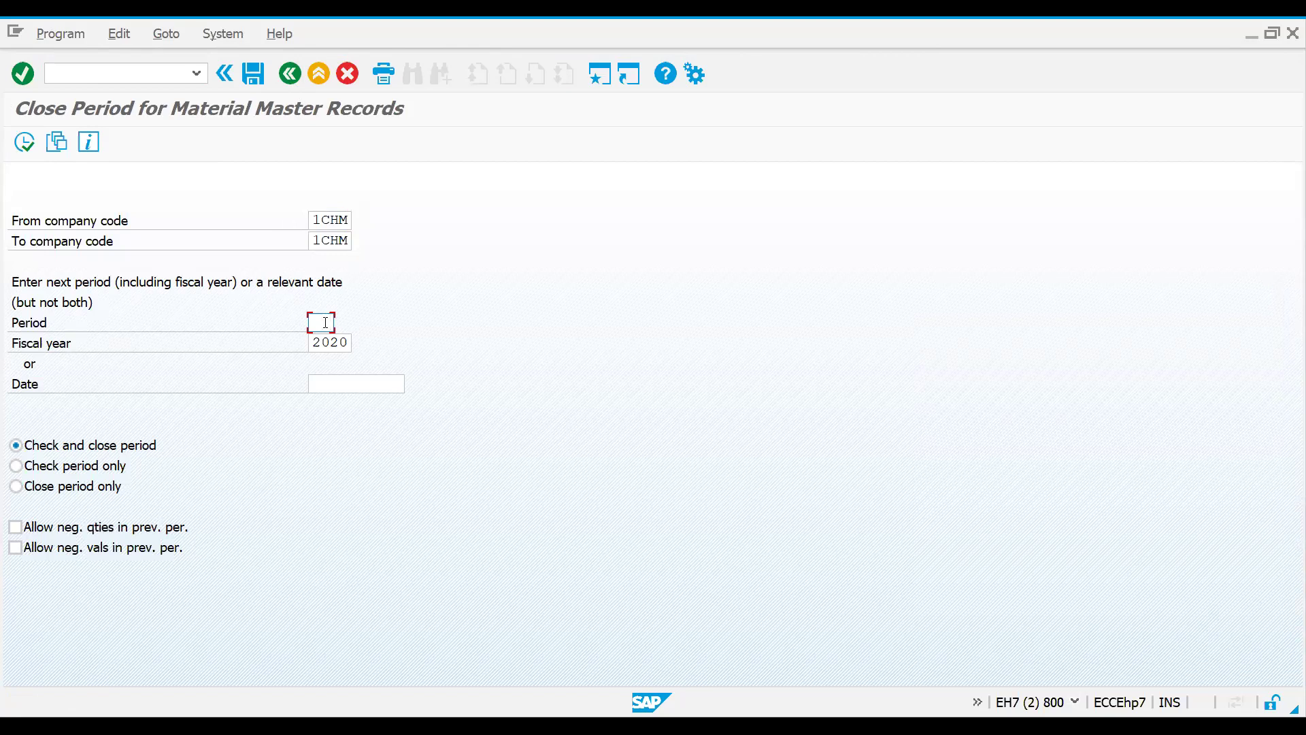
pyautogui.click(24, 143)
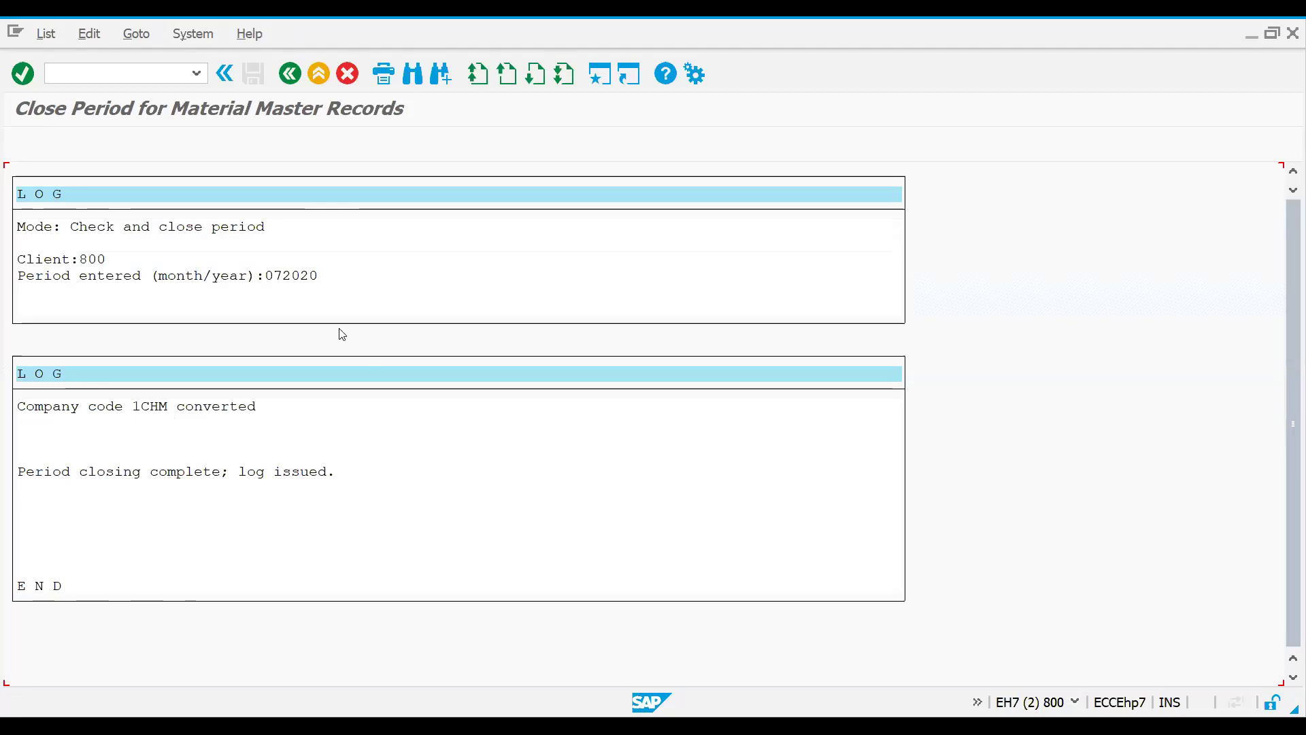
# Start transaction OMSY, position the list on company code 1CHM and check its current year and period
pyautogui.click(93, 73)
pyautogui.write('/nomsy')
pyautogui.press('Return')
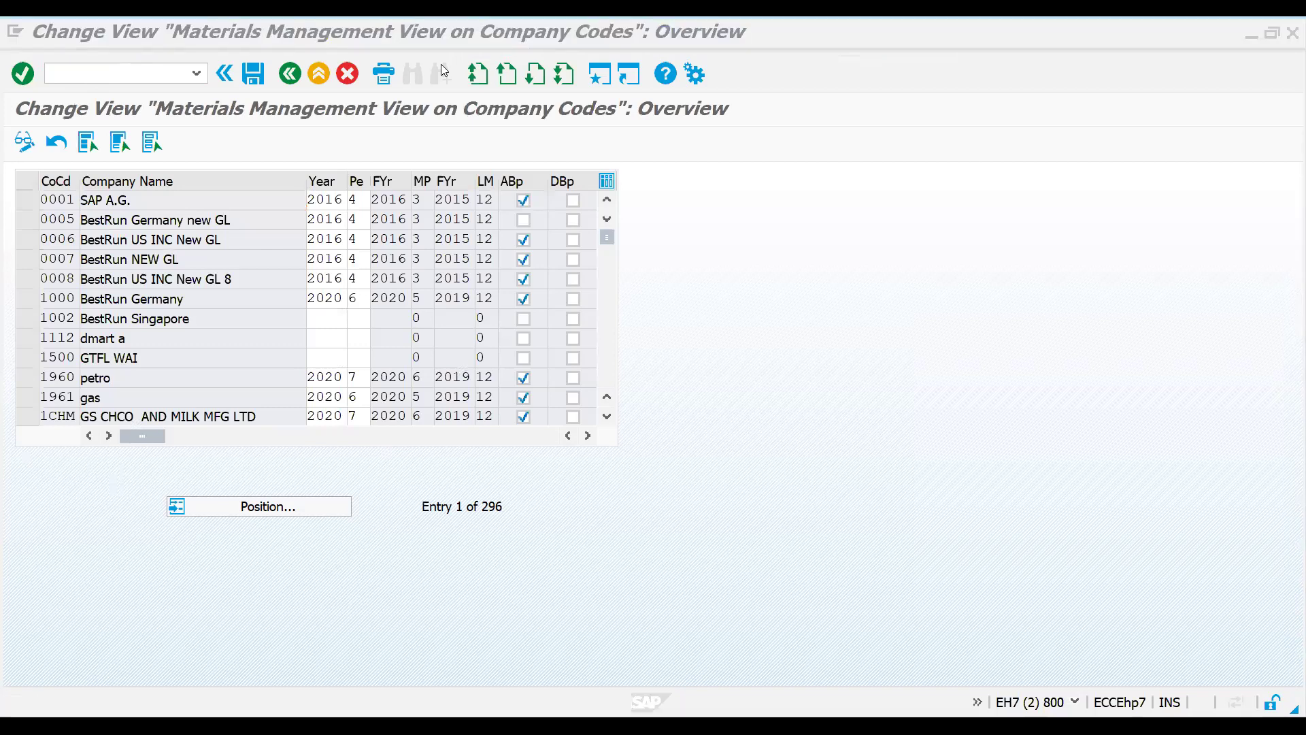
pyautogui.click(221, 514)
pyautogui.write('1chm')
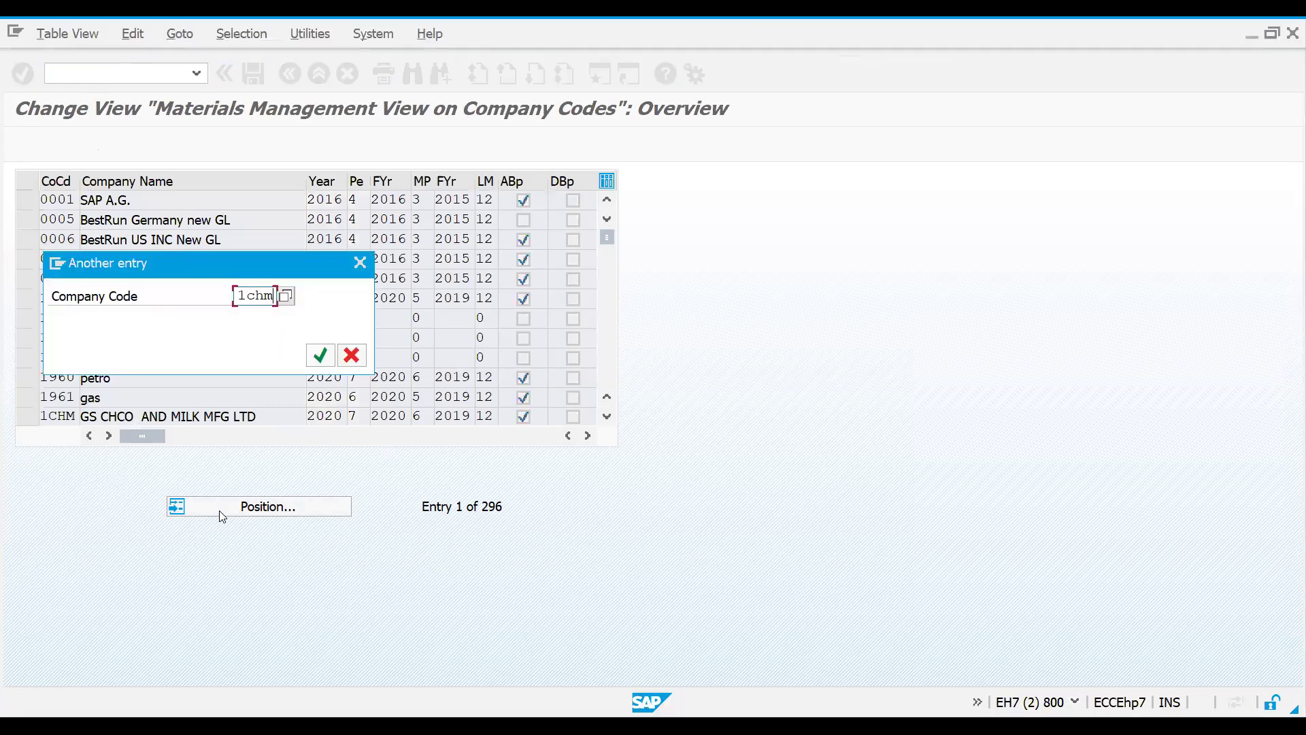
pyautogui.press('Return')
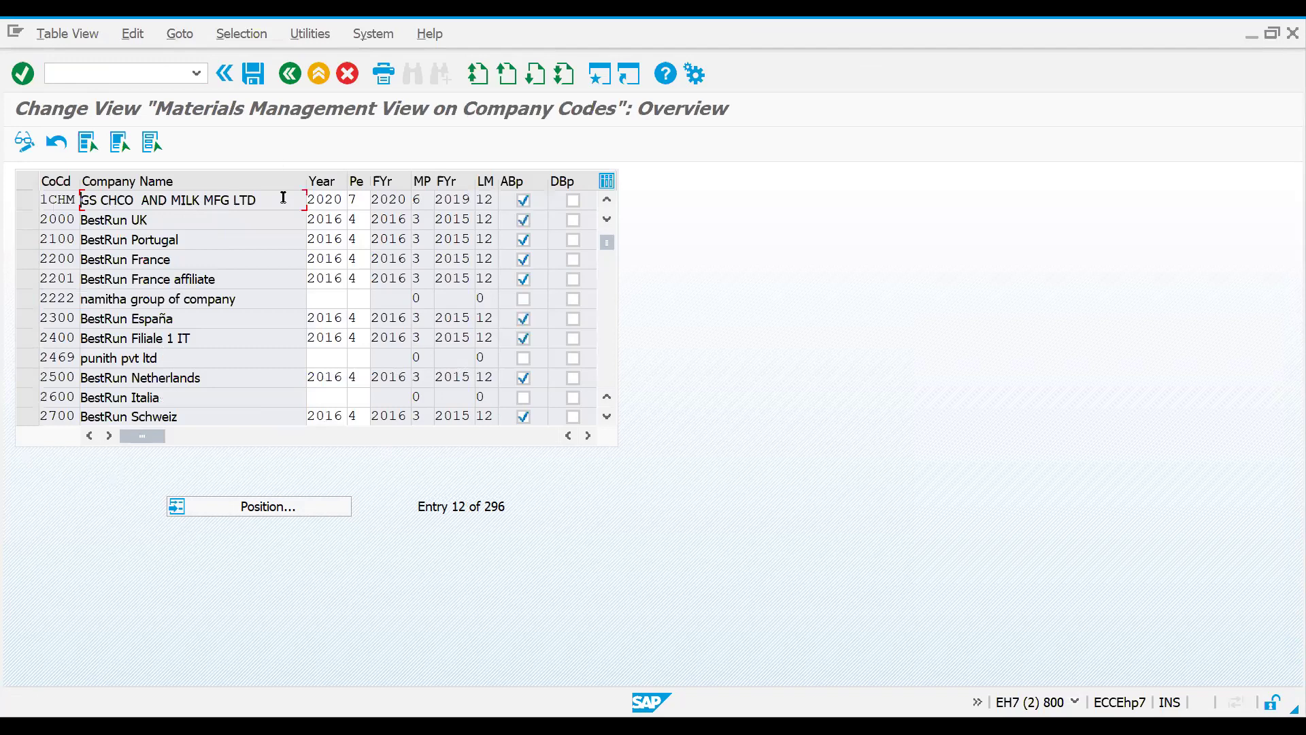
pyautogui.click(335, 202)
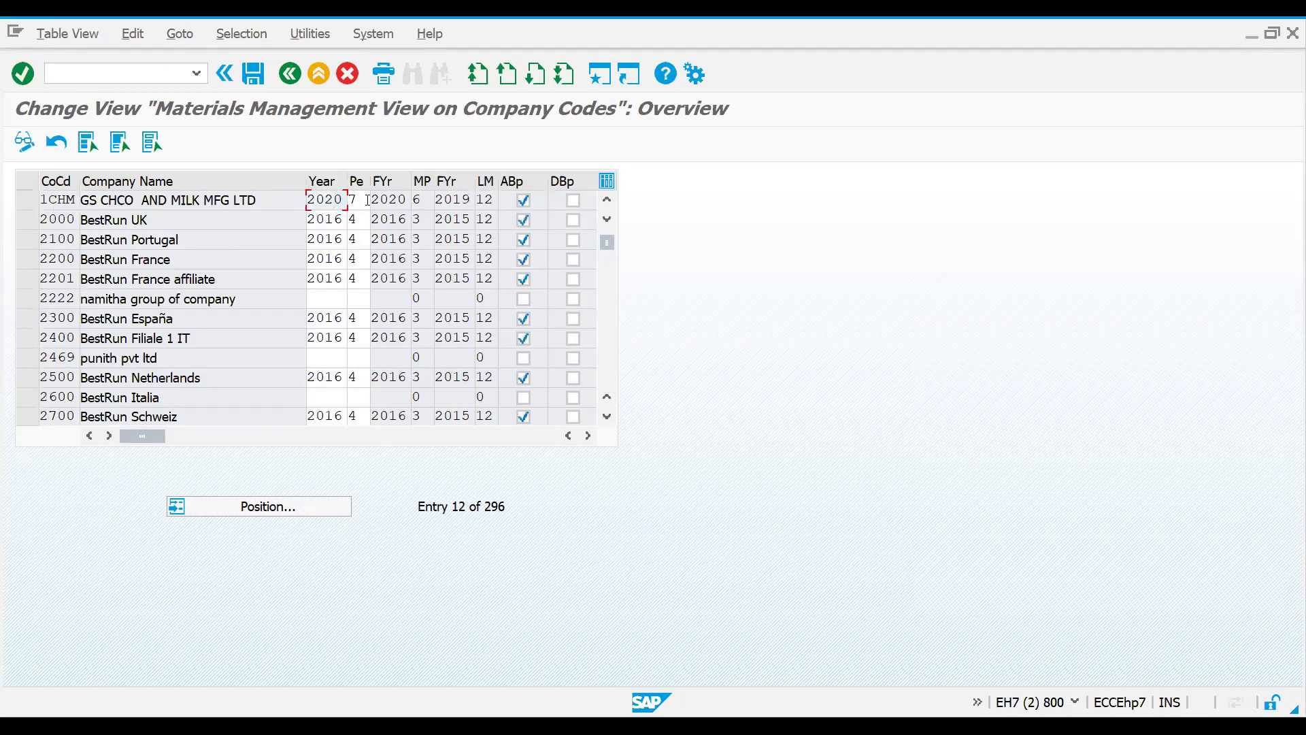
pyautogui.click(359, 199)
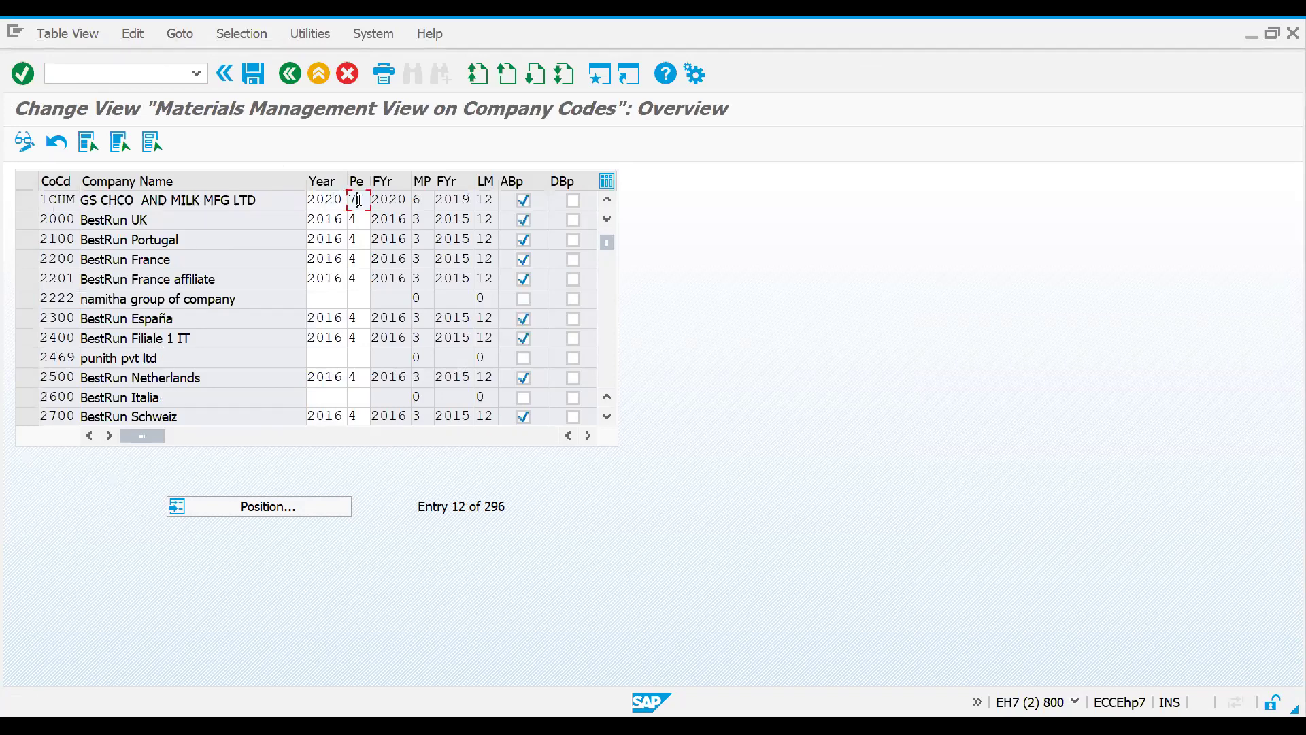
# Start transaction MB1C, set movement type 561 and continue to the new items list for plant 1CHM, storage location SALE
pyautogui.click(311, 202)
pyautogui.click(359, 199)
pyautogui.click(82, 72)
pyautogui.write('/nmb1c')
pyautogui.press('Return')
pyautogui.write('5')
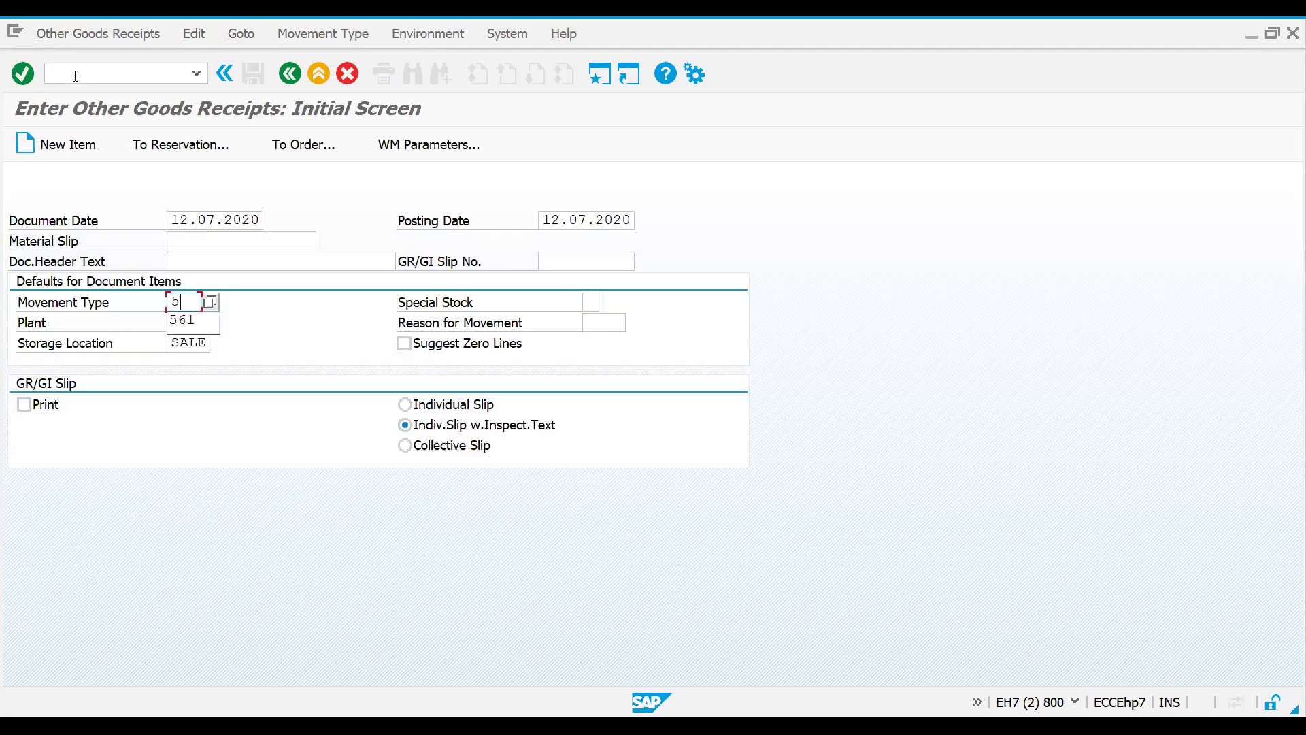
pyautogui.write('61')
pyautogui.press('Return')
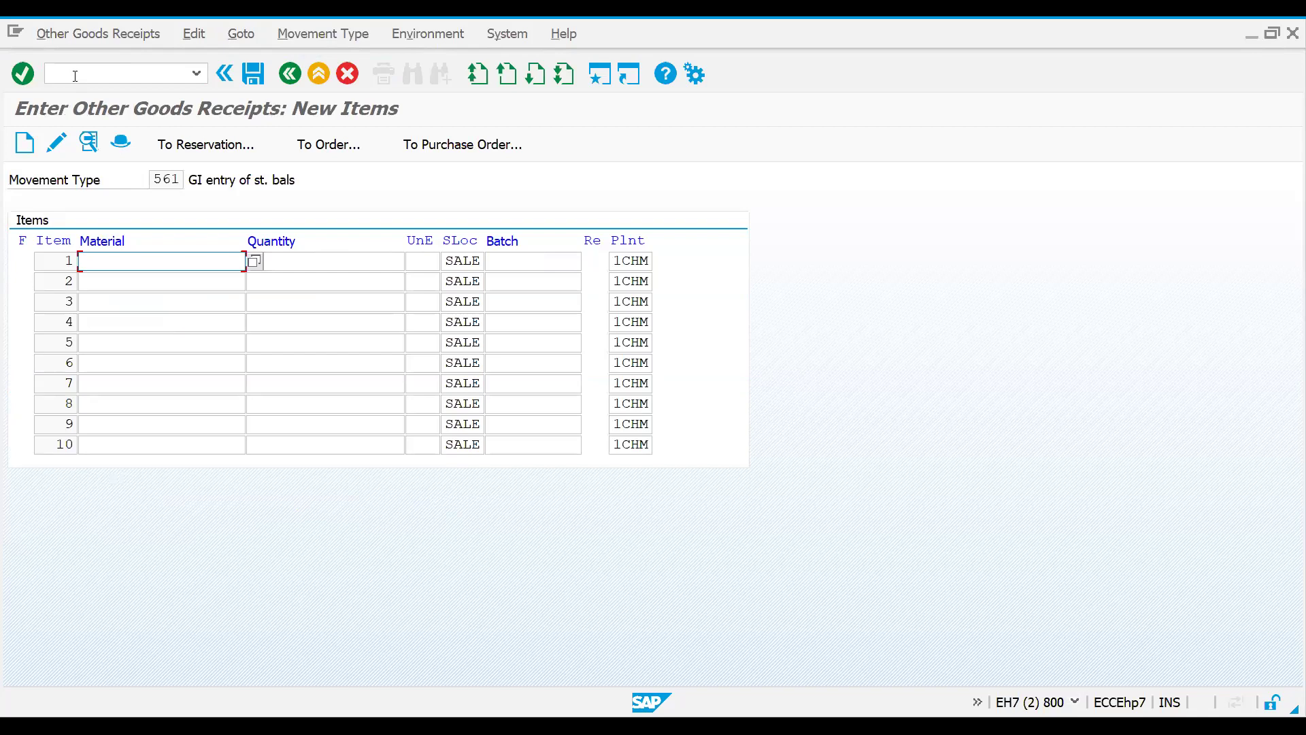
# Try to enter material 200 with quantity 100 as the first goods receipt item
pyautogui.press('Down')
pyautogui.press('Up')
pyautogui.write('200')
pyautogui.press('Tab')
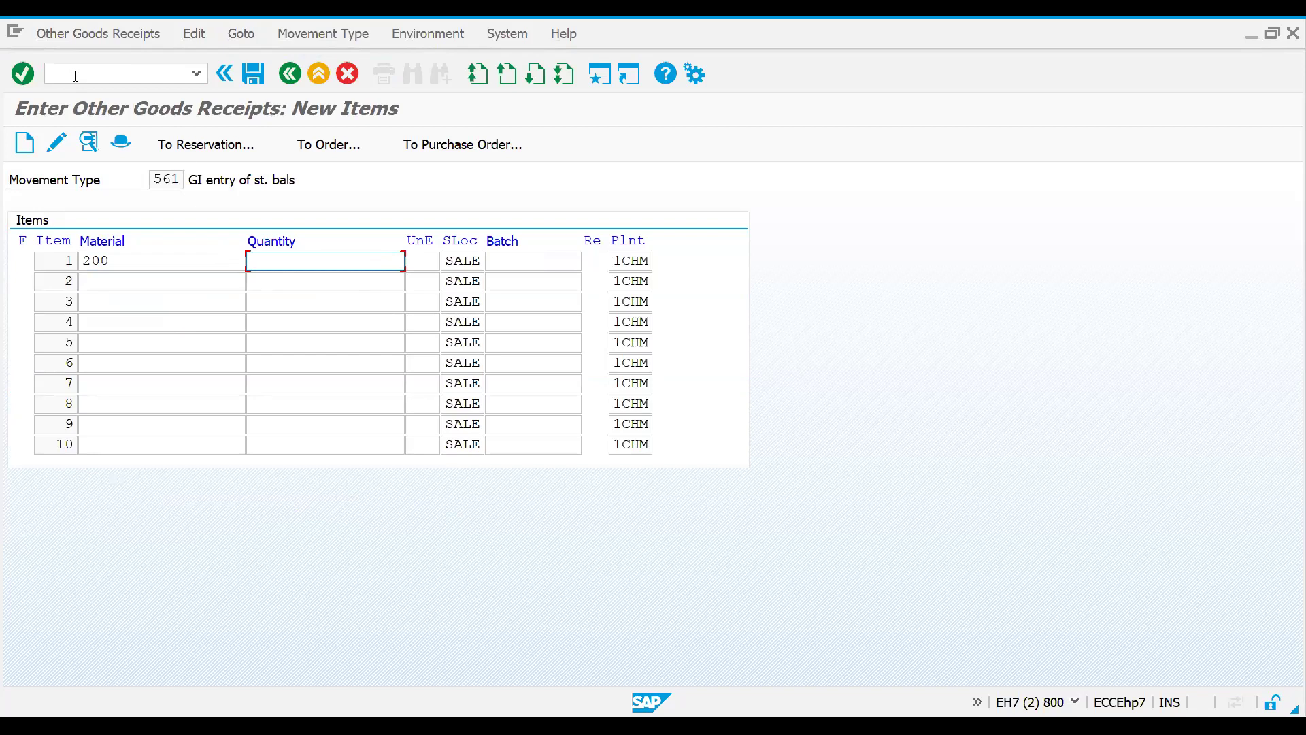
pyautogui.write('100')
pyautogui.press('Return')
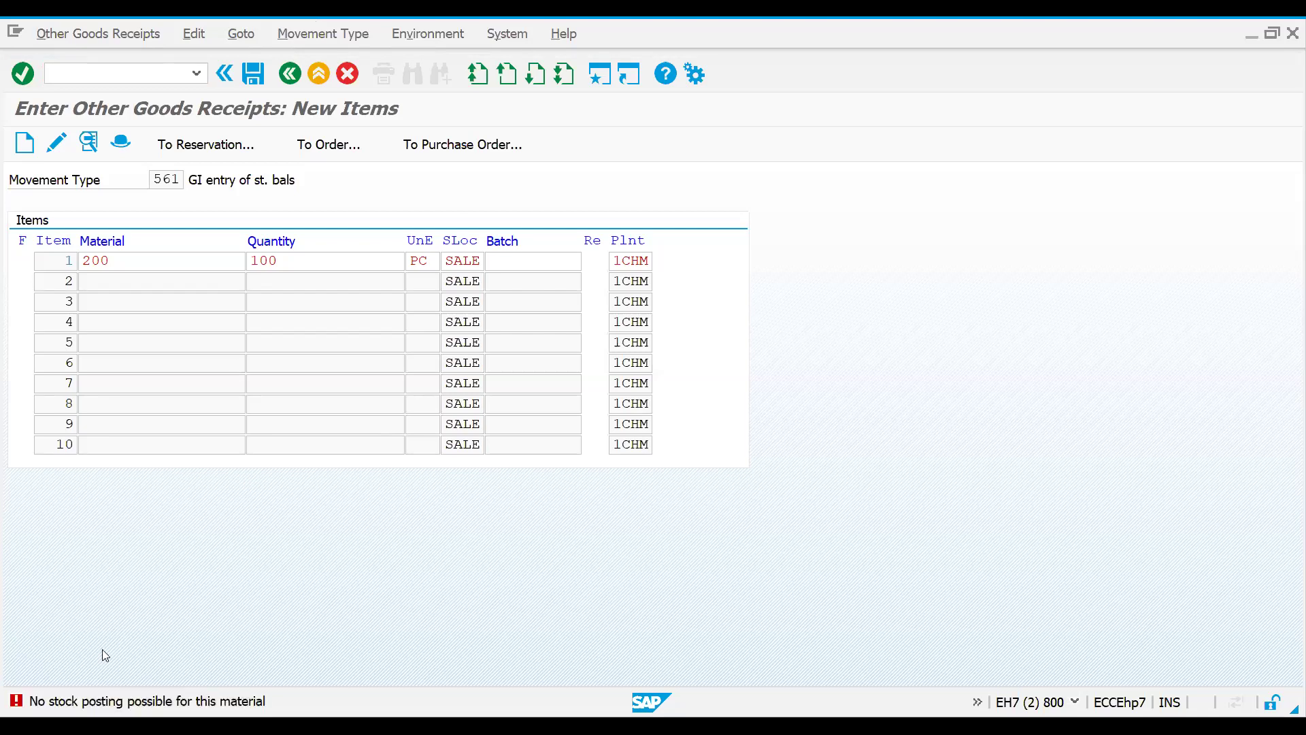
pyautogui.press('Return')
pyautogui.press('Return')
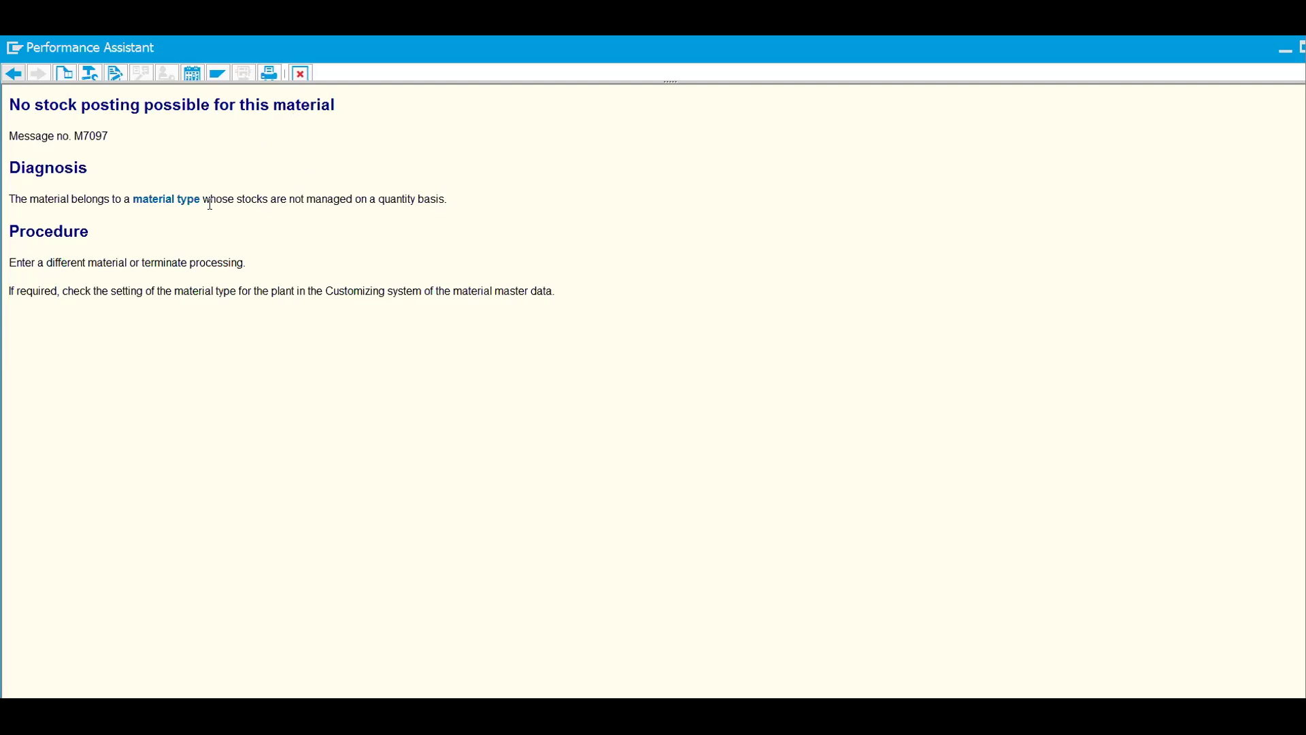
# Check the material 200 item again, read the long text of its stock posting error and close the help
pyautogui.click(300, 73)
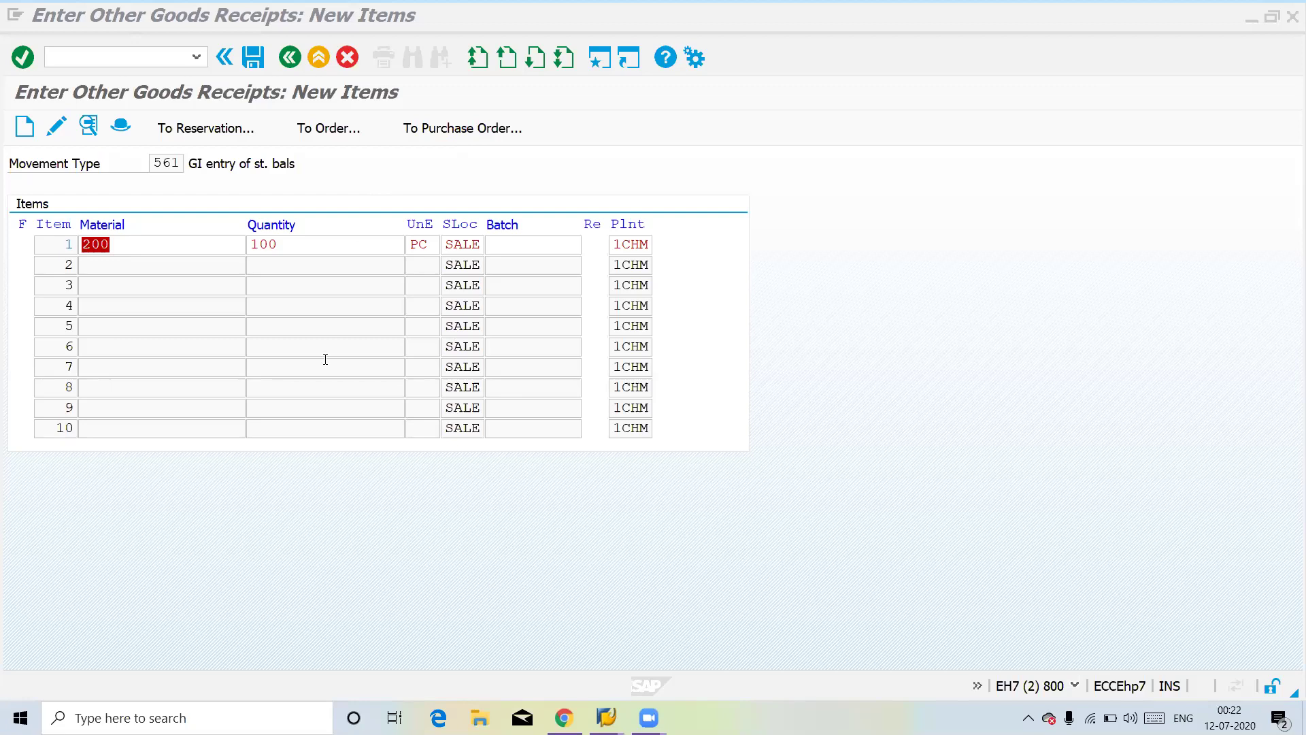
pyautogui.click(208, 239)
pyautogui.press('Return')
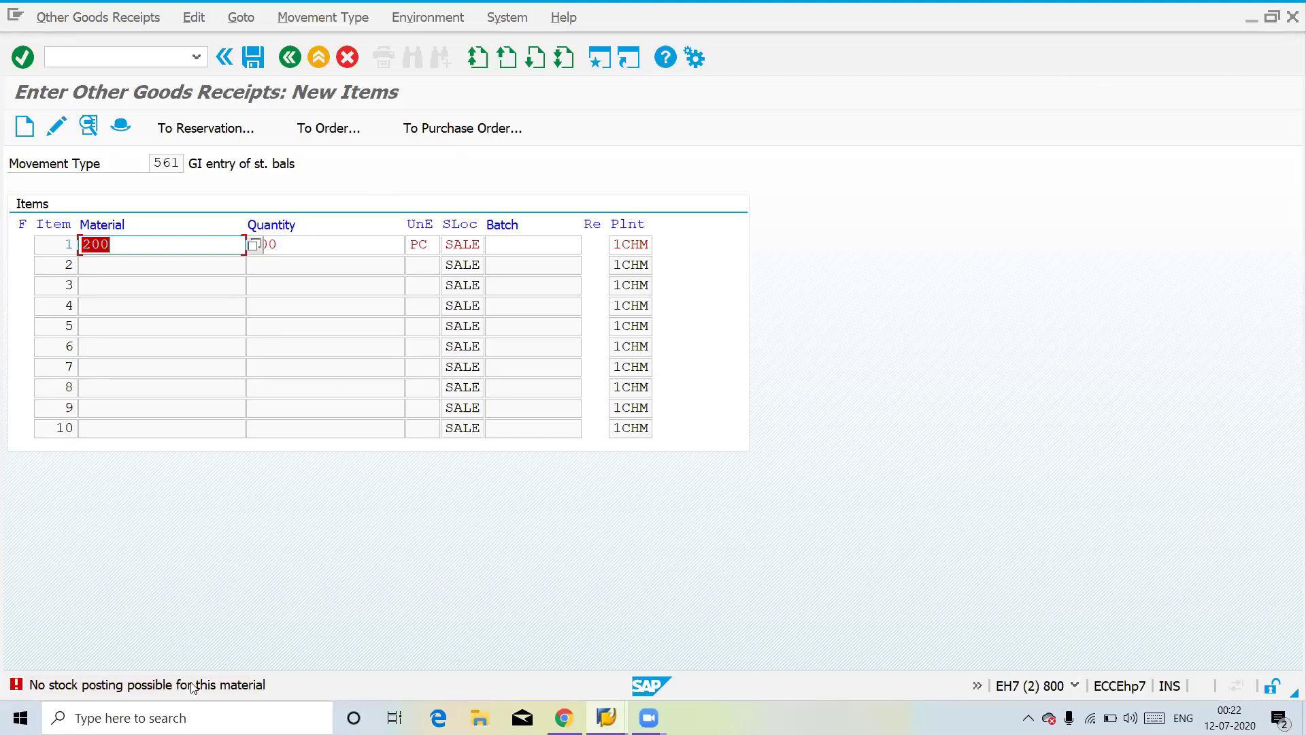
pyautogui.click(606, 718)
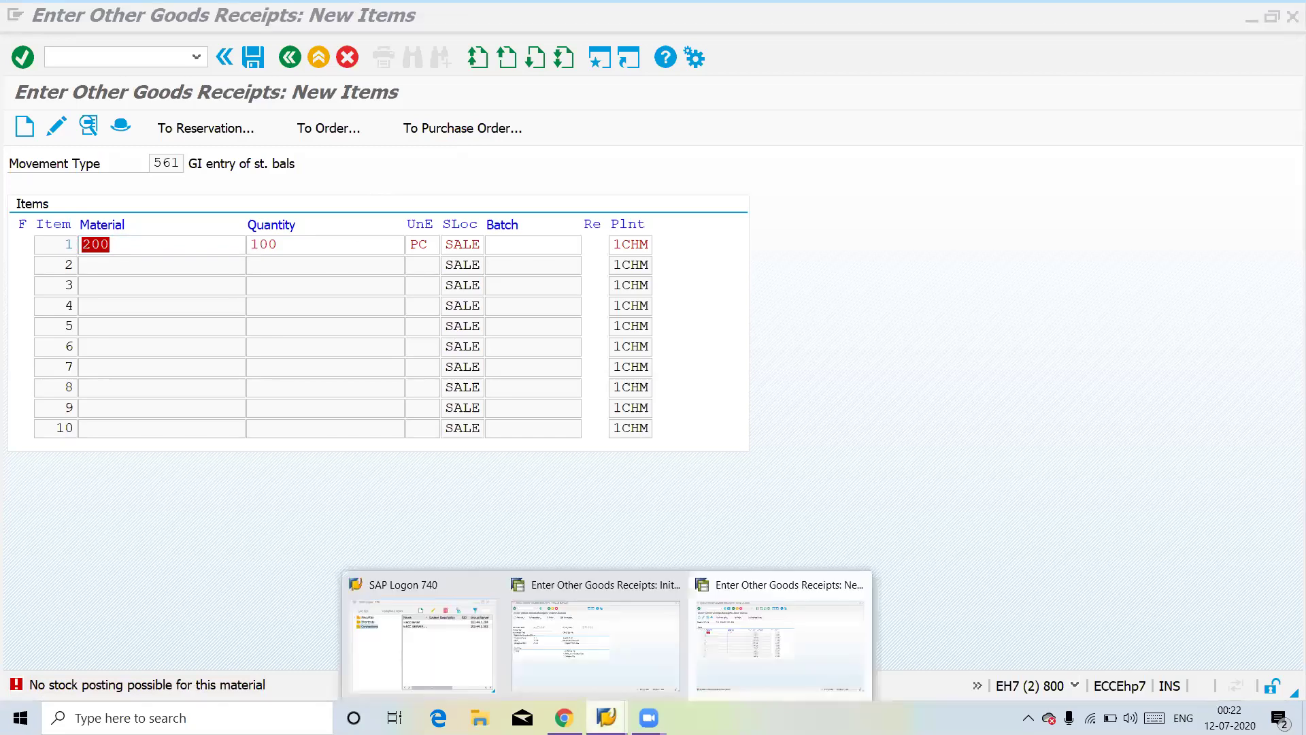
pyautogui.click(166, 601)
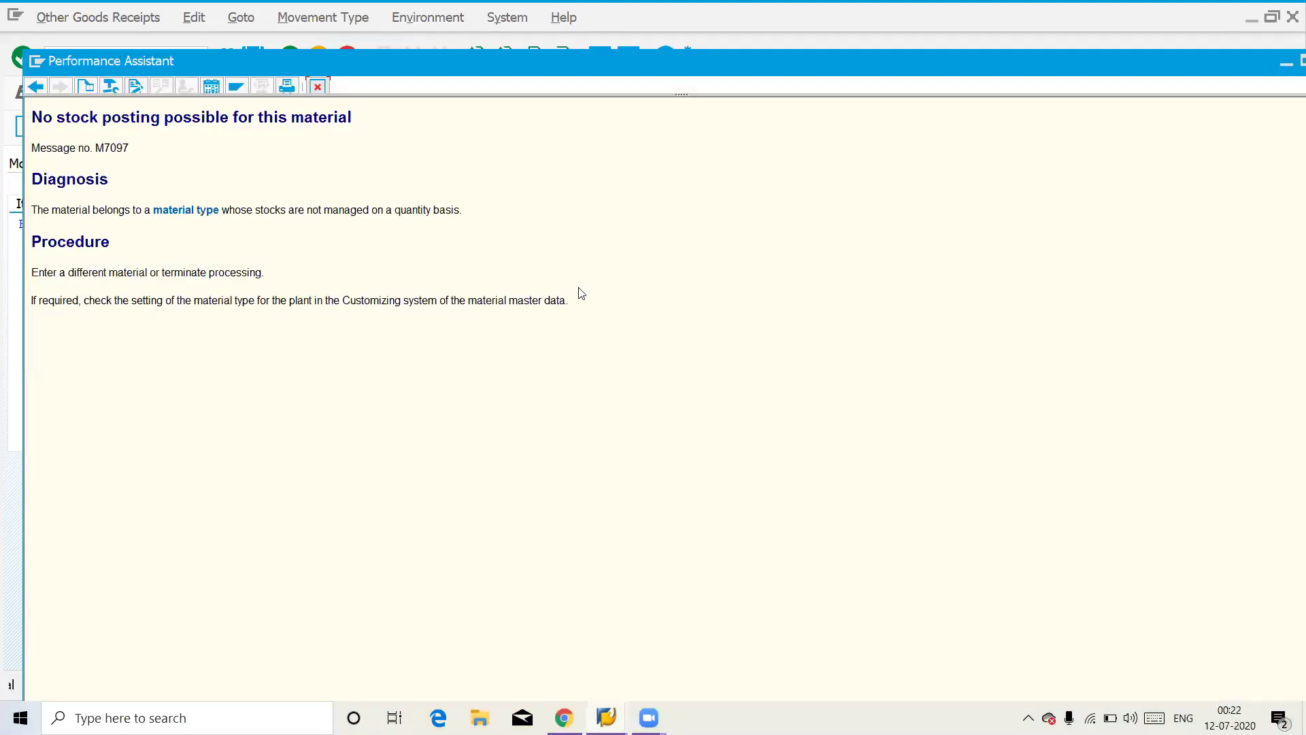
pyautogui.click(891, 85)
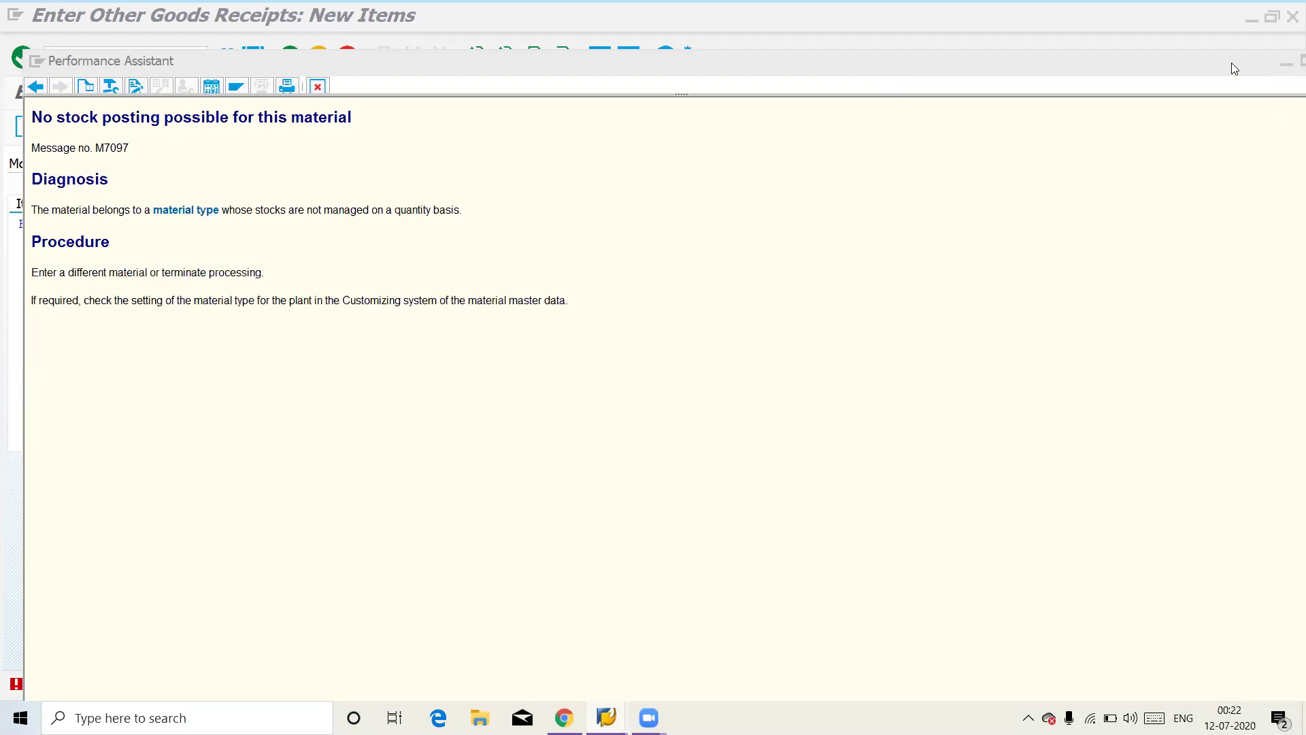
pyautogui.moveTo(1227, 68); pyautogui.dragTo(1136, 100)
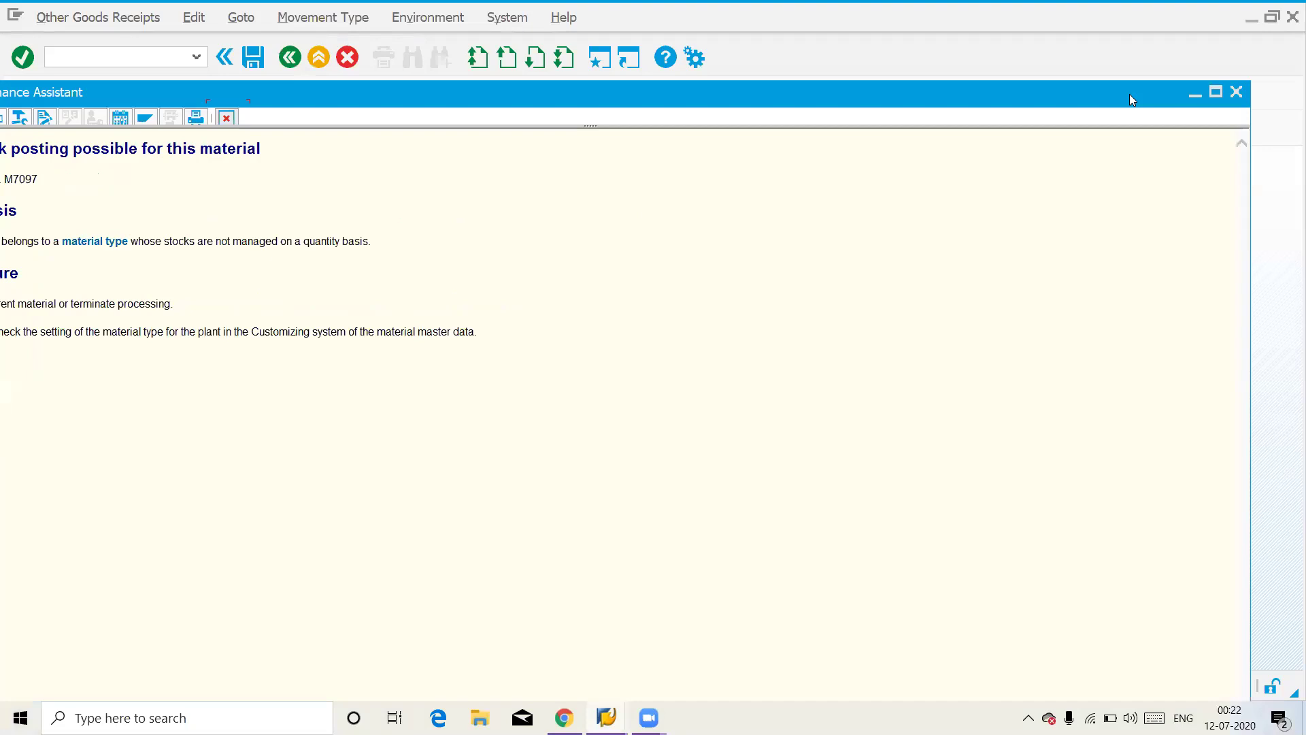
pyautogui.click(1235, 92)
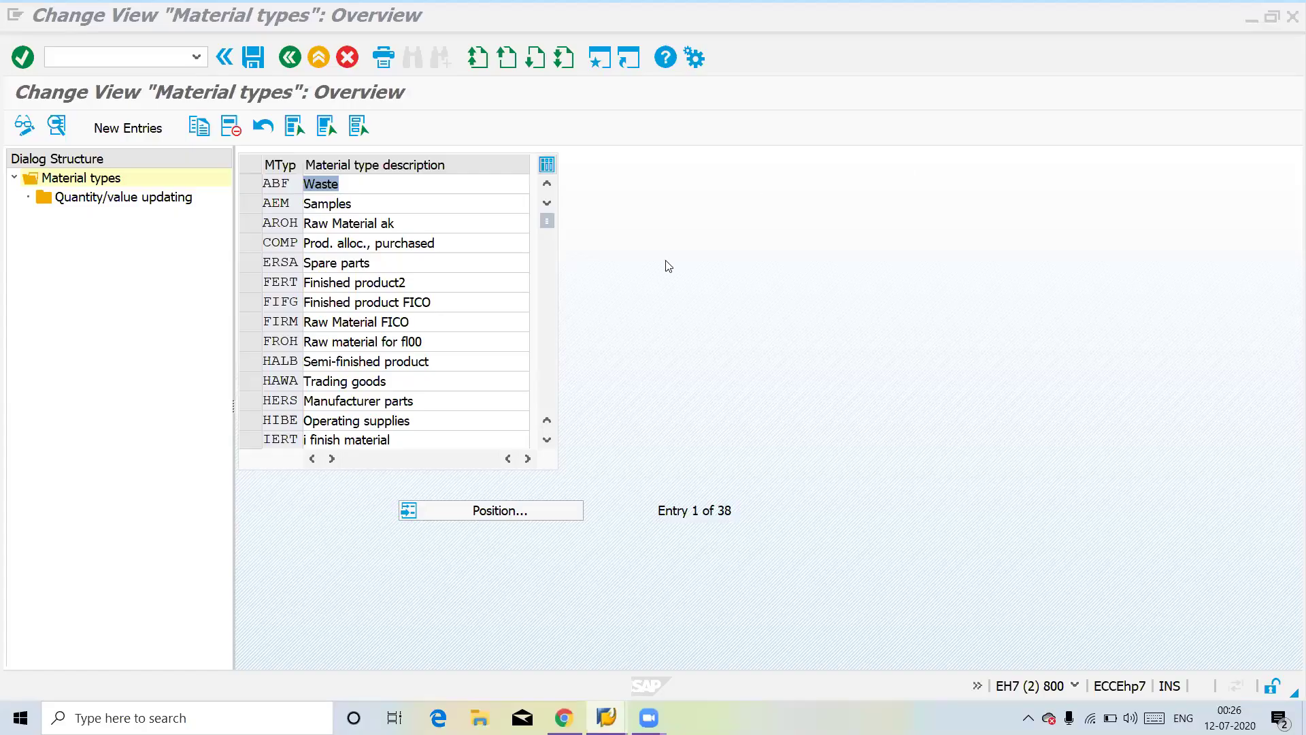
# Start transaction OMS2 and position the material types list on HAWA
pyautogui.click(196, 57)
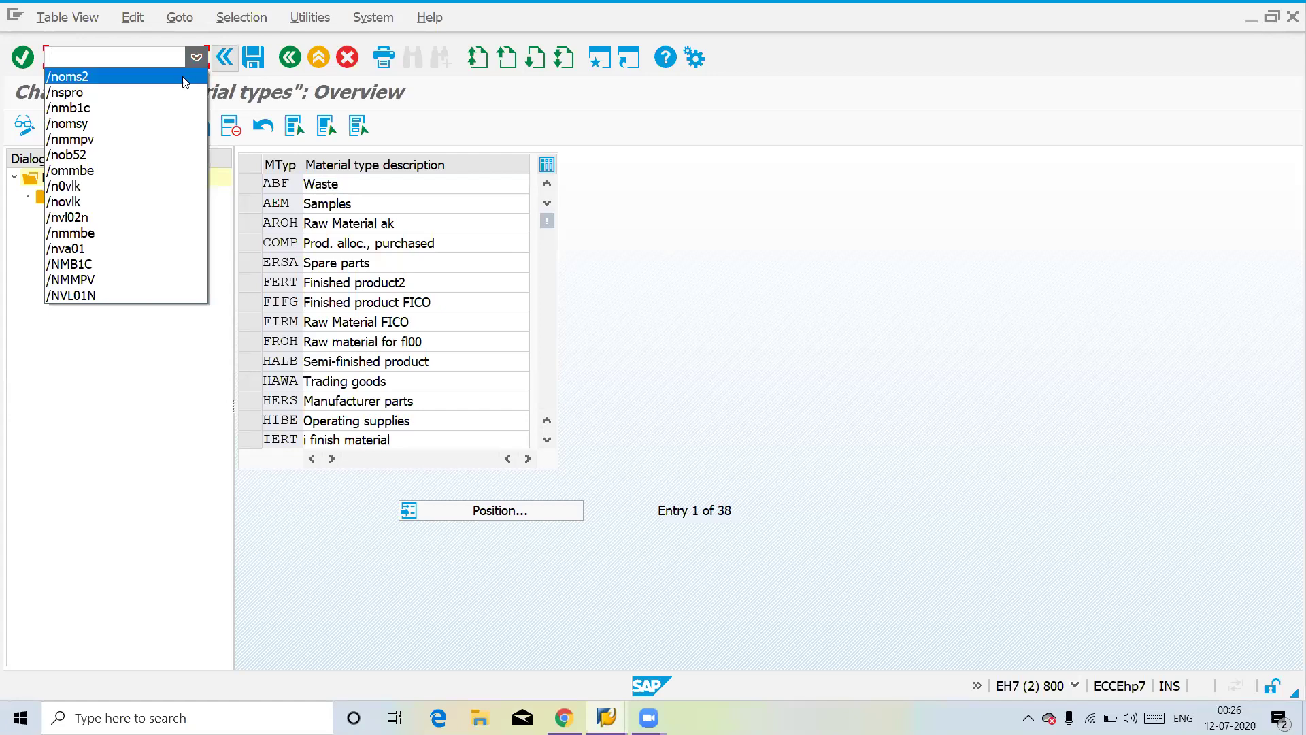
pyautogui.click(184, 76)
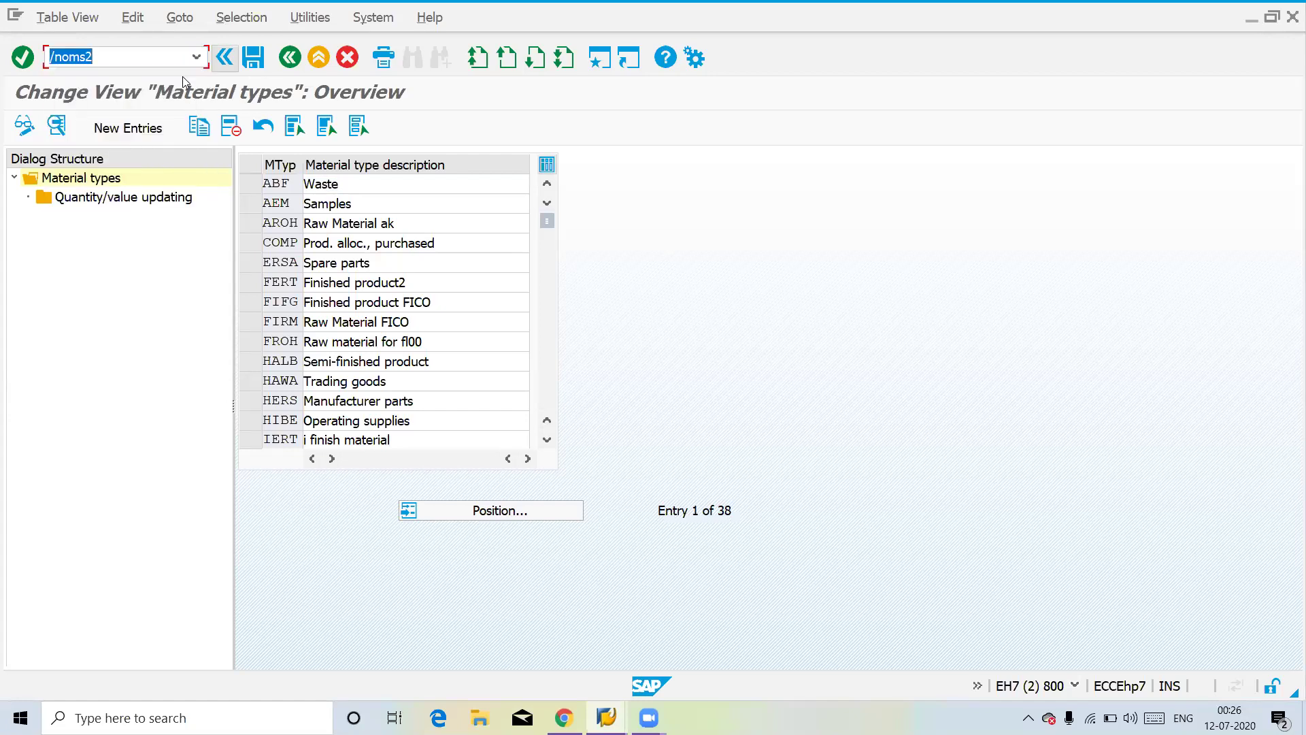
pyautogui.press('Return')
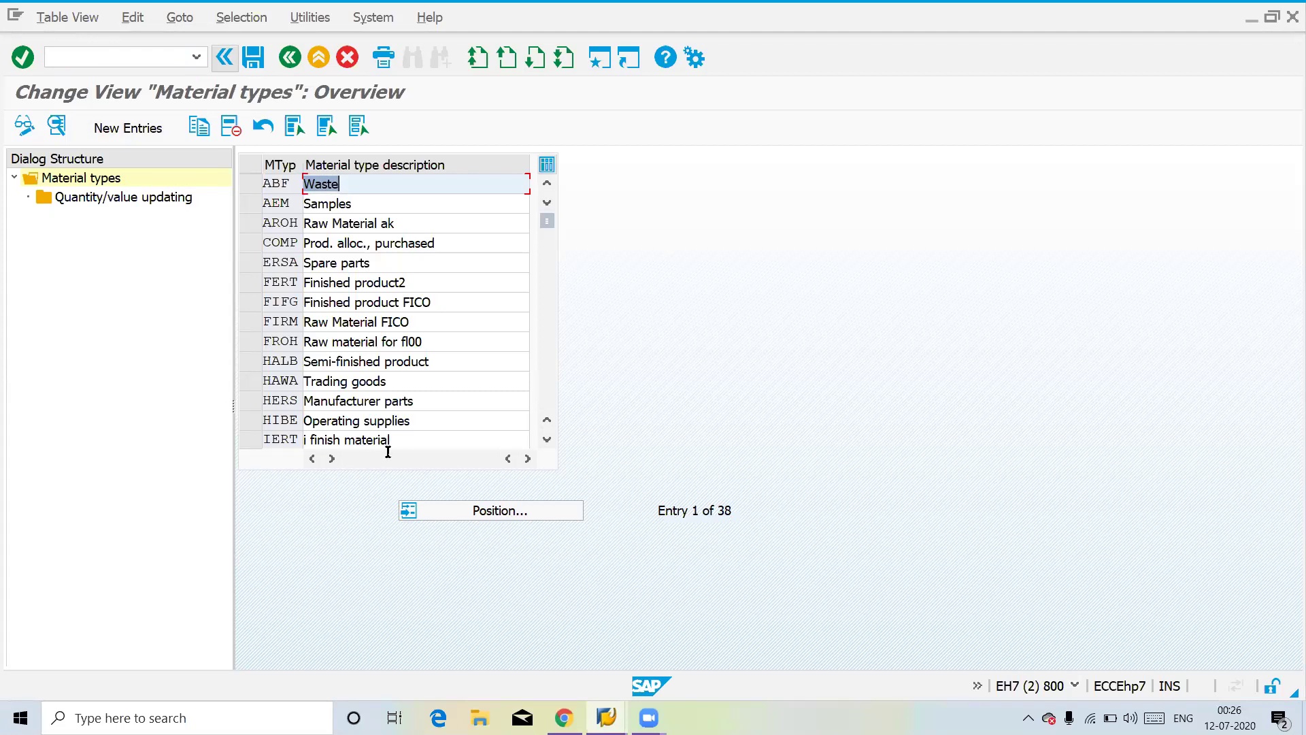
pyautogui.click(457, 512)
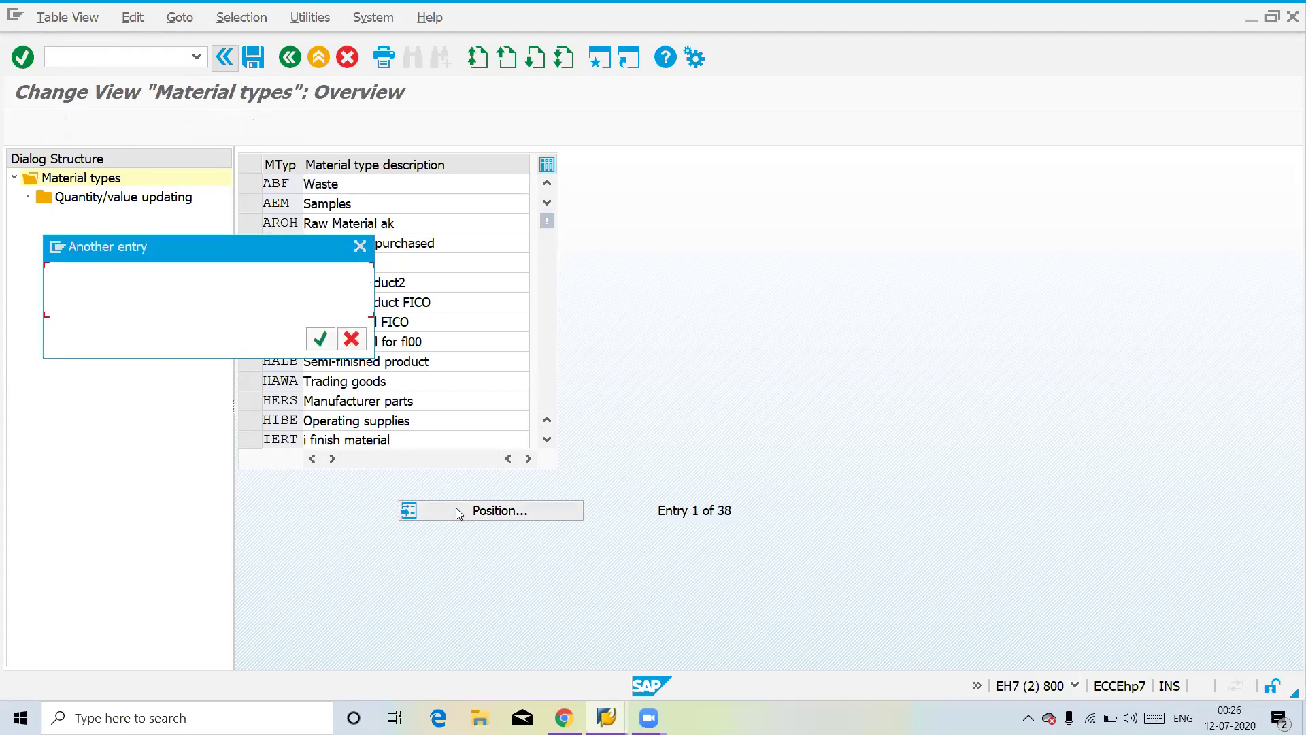
pyautogui.write('h')
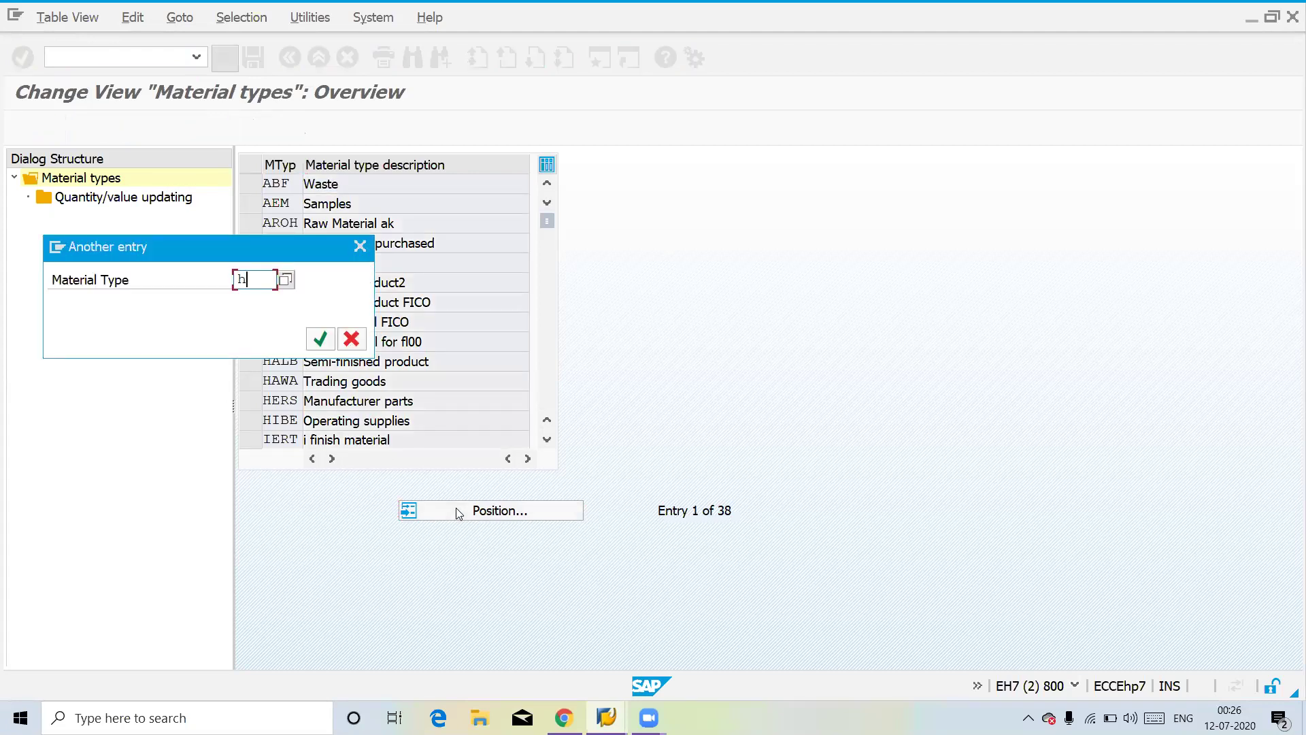
pyautogui.write('awa')
pyautogui.press('Return')
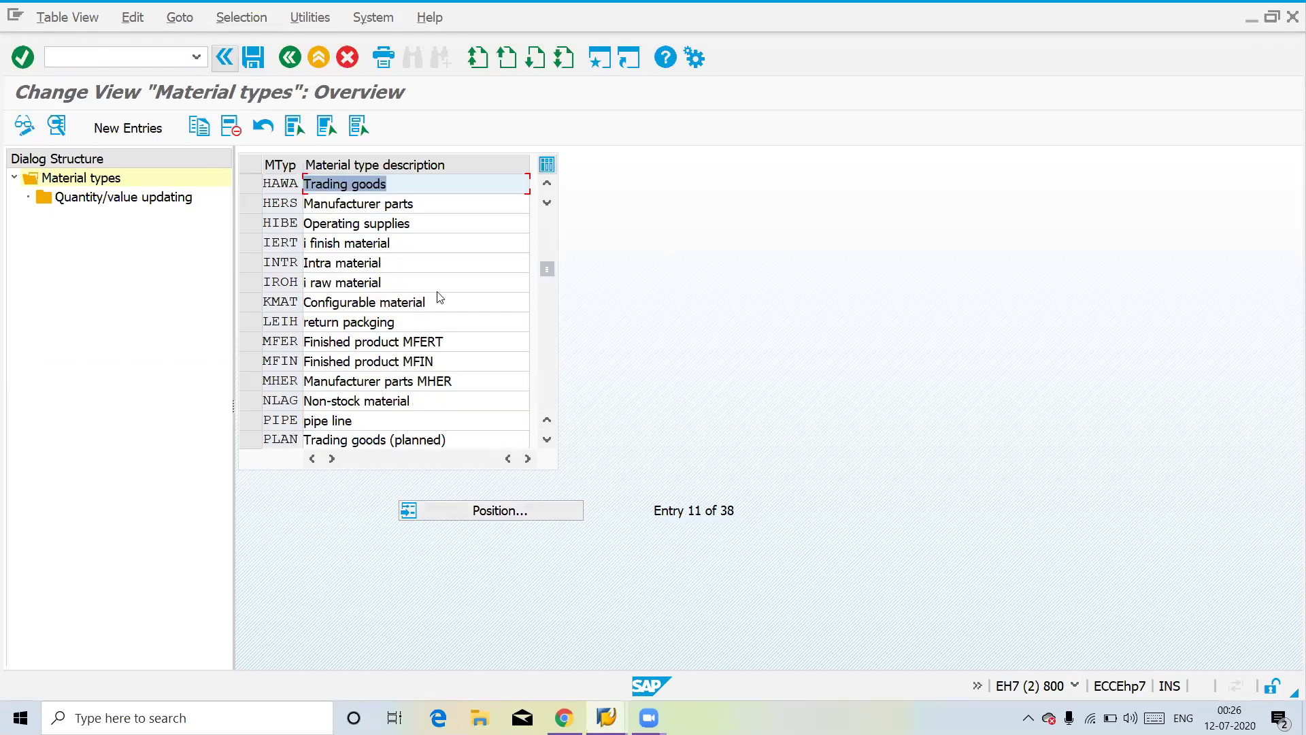
# Open quantity/value updating for material type HAWA and position the list on valuation area 1CHM
pyautogui.click(249, 185)
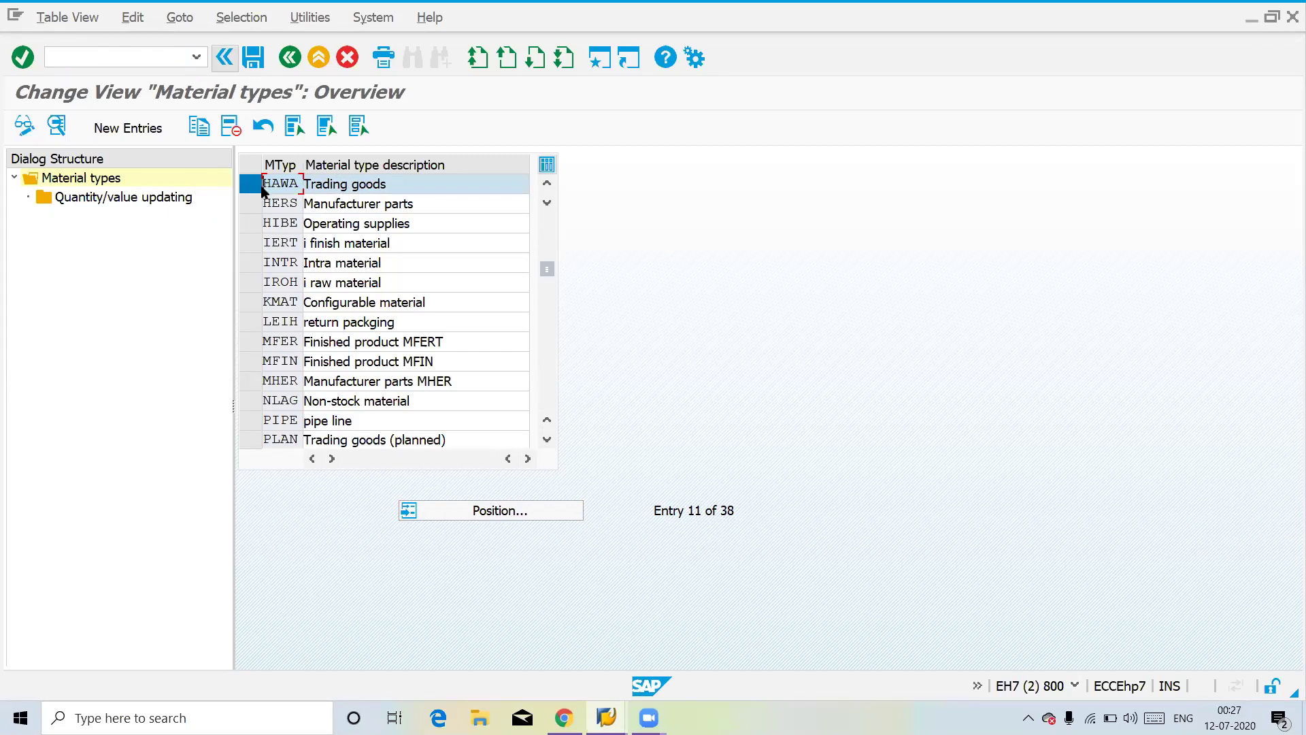
pyautogui.doubleClick(170, 201)
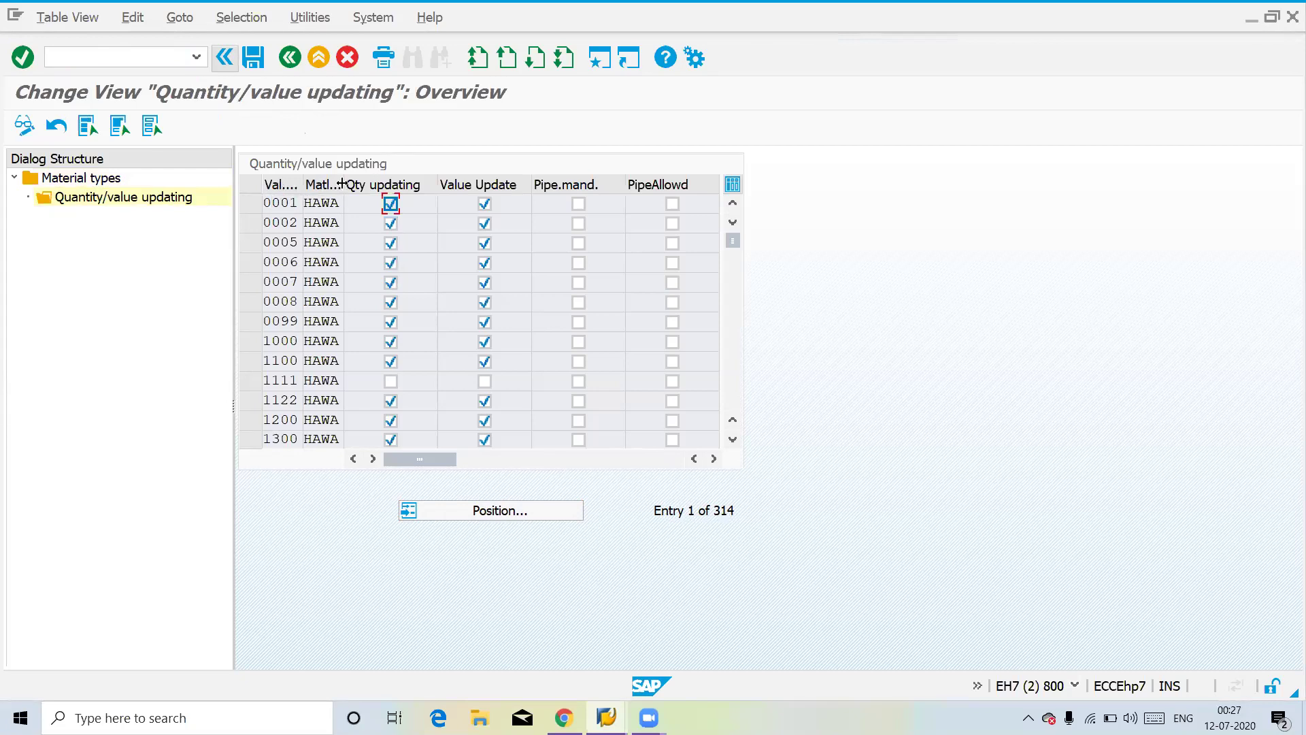
pyautogui.moveTo(380, 185); pyautogui.dragTo(424, 185)
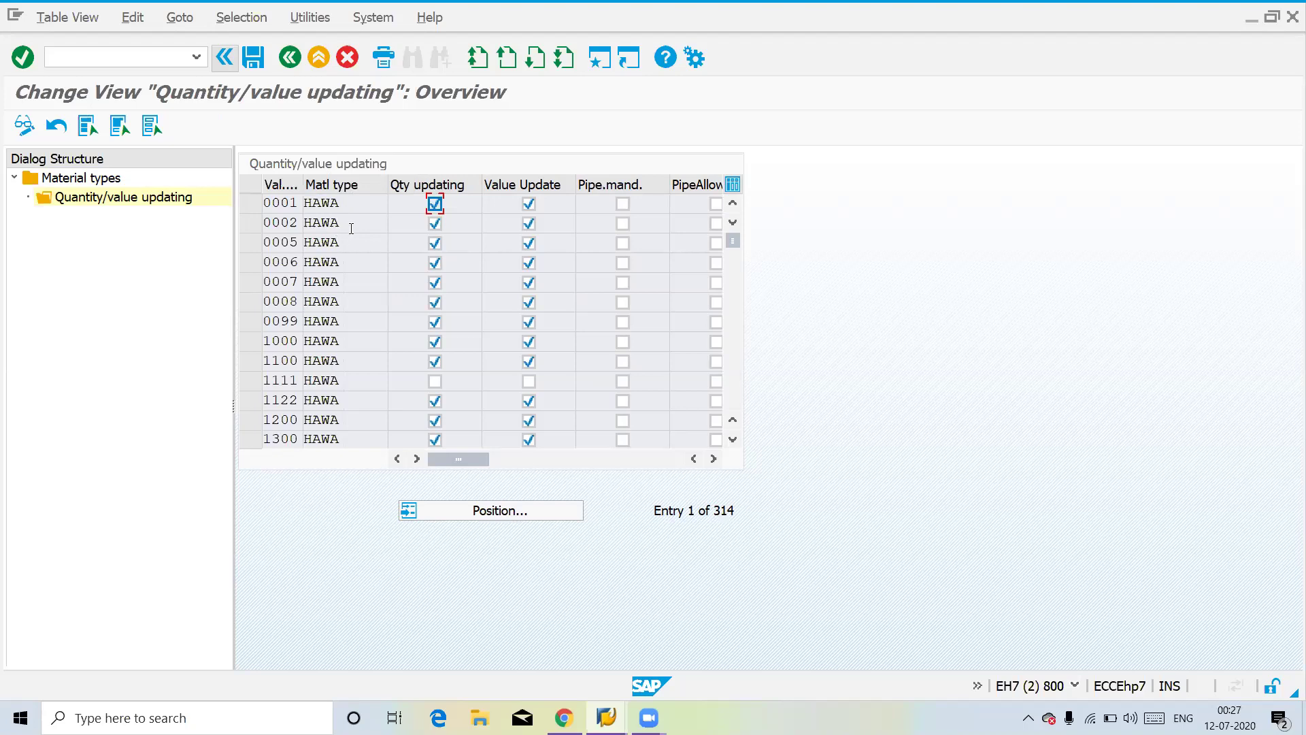
pyautogui.click(466, 510)
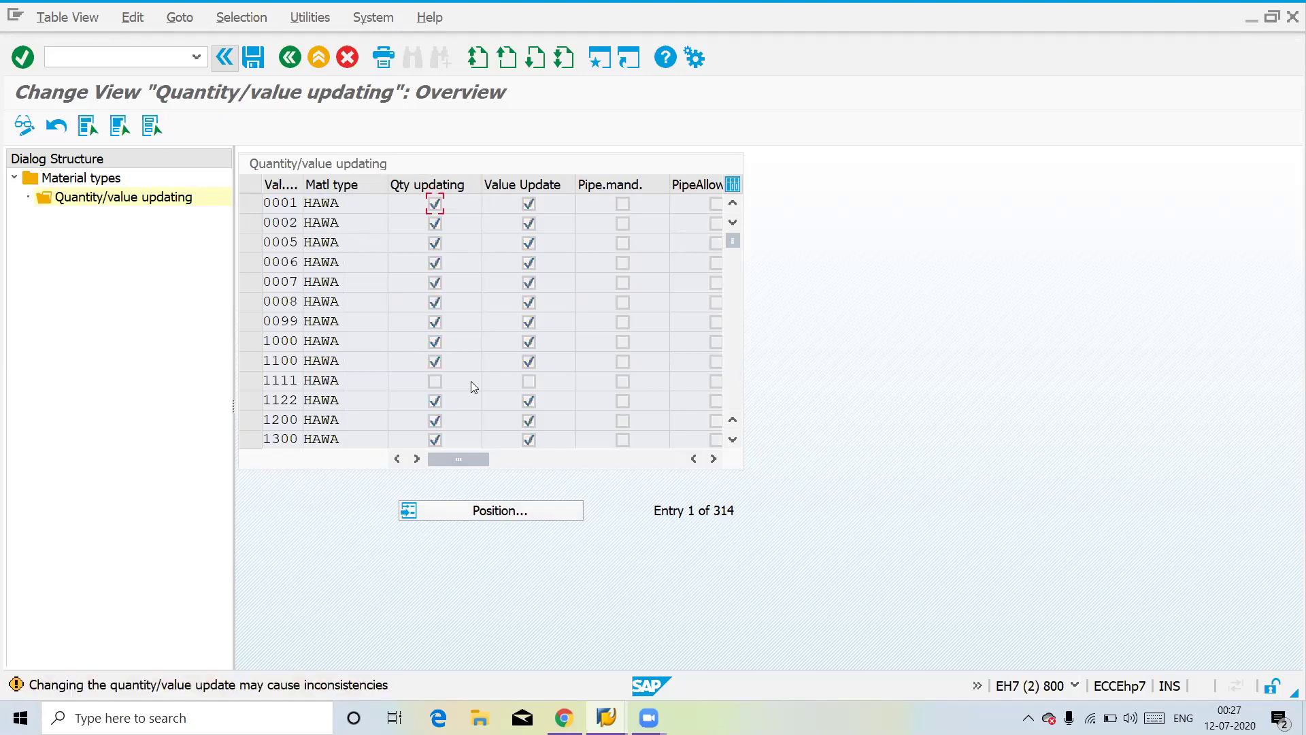
pyautogui.press('Return')
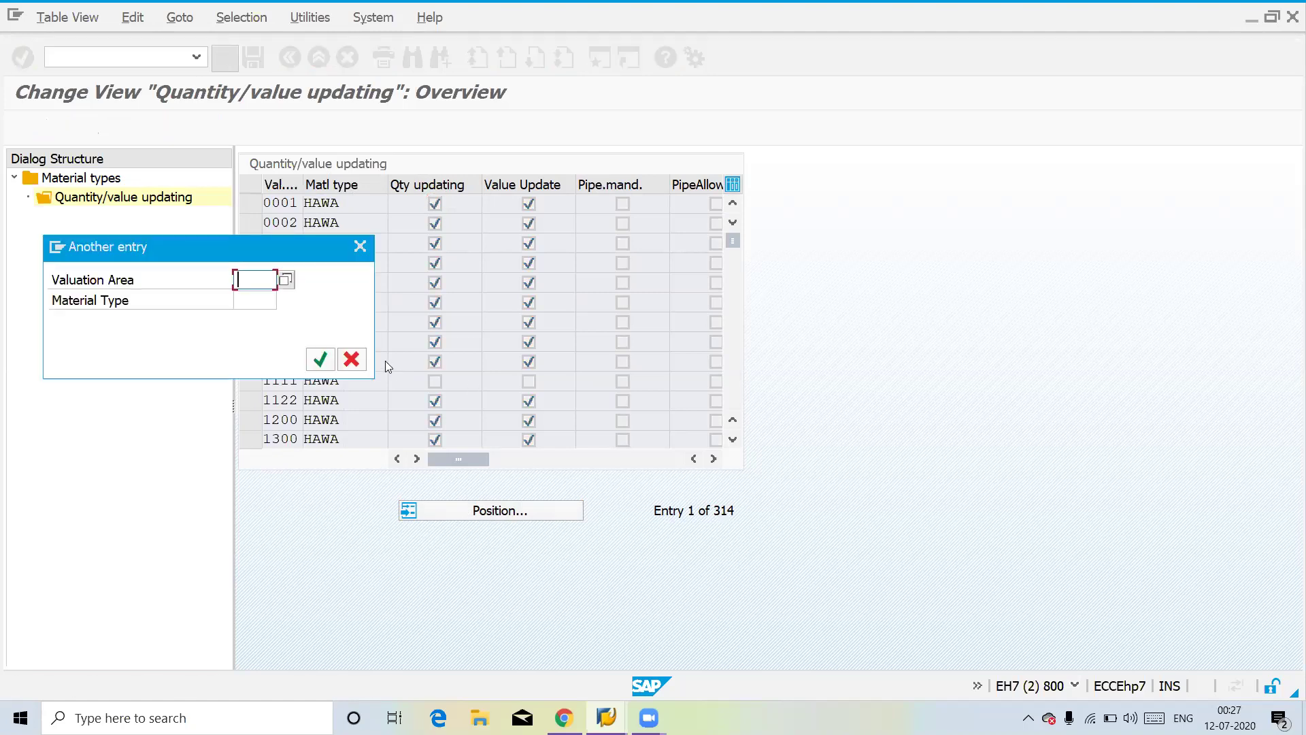
pyautogui.write('1chm')
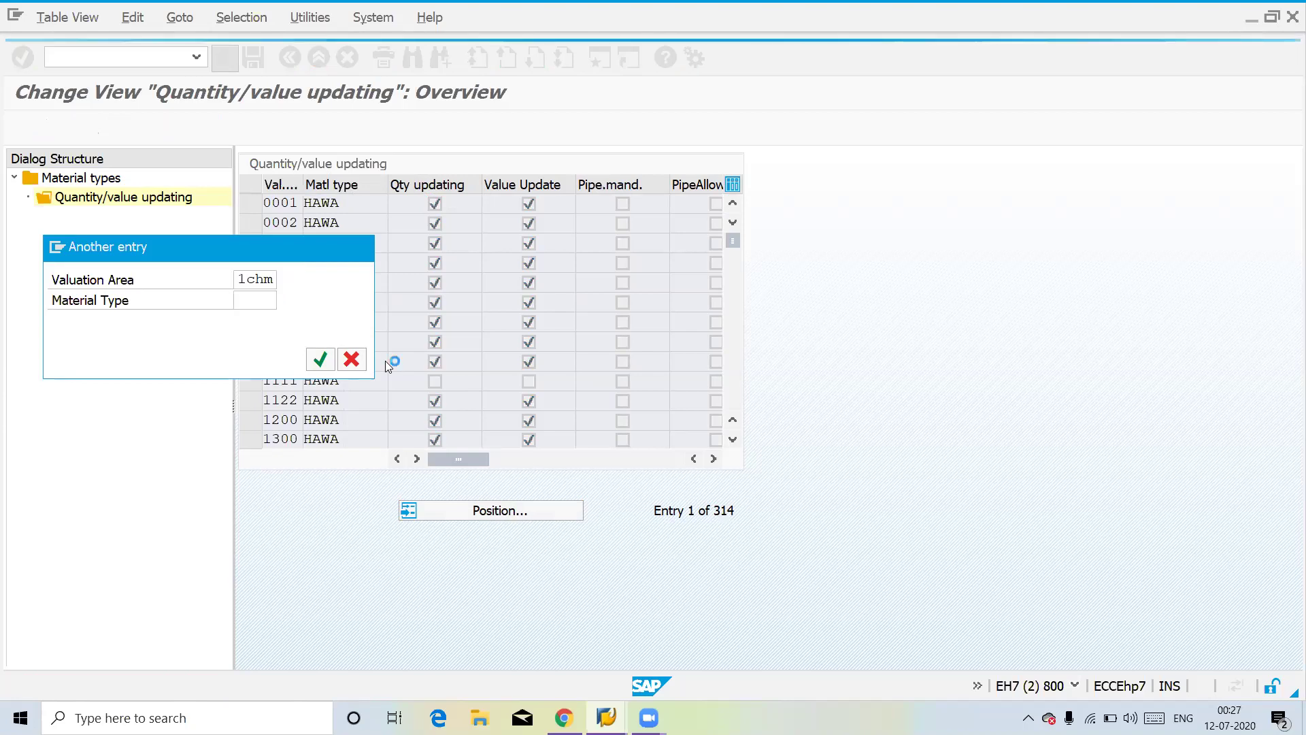
pyautogui.press('Return')
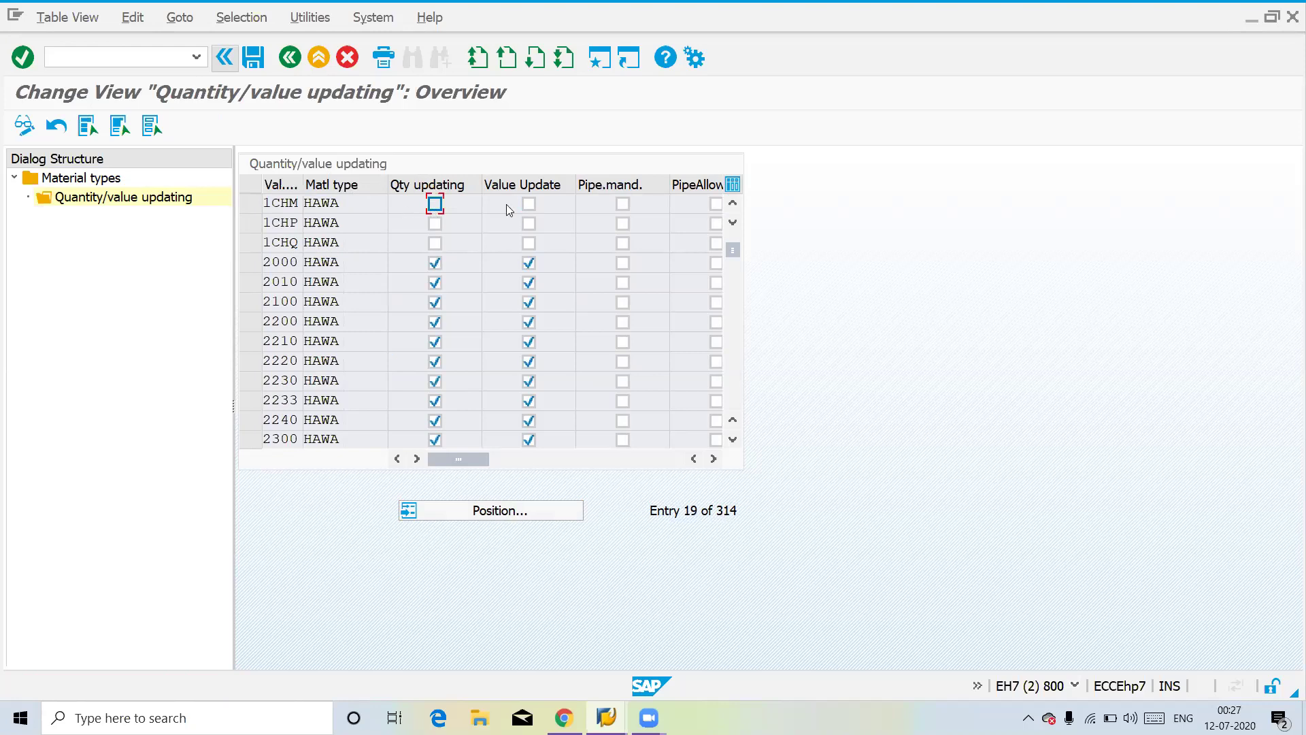
# Enable quantity updating and value update for valuation area 1CHM, and save with the proposed customizing request
pyautogui.press('space')
pyautogui.click(529, 204)
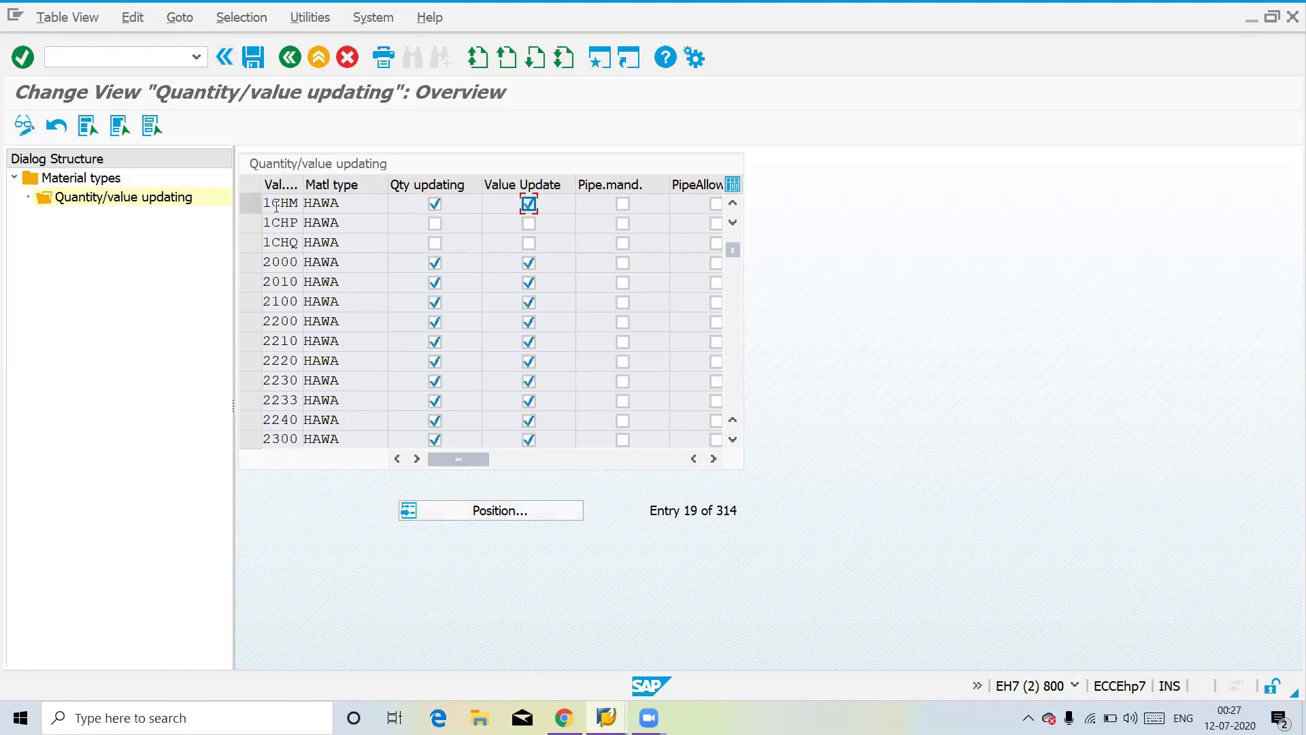
pyautogui.click(247, 203)
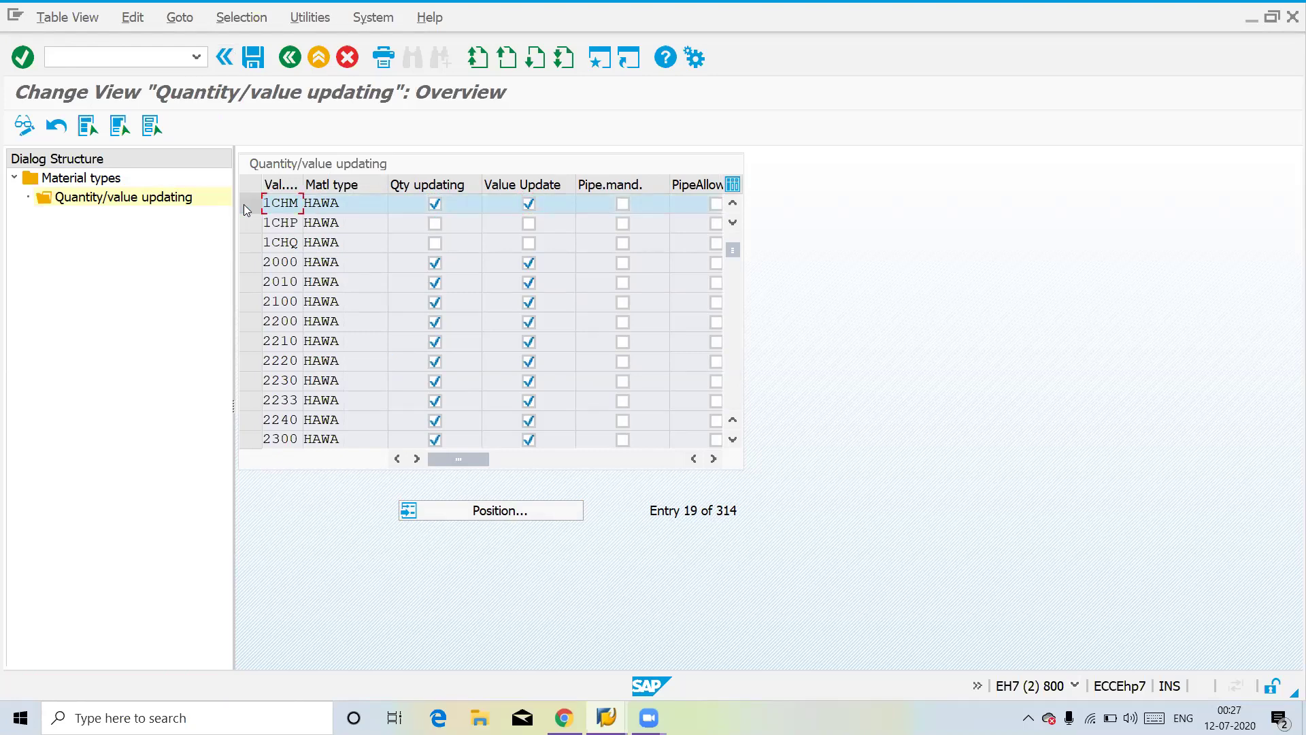
pyautogui.click(246, 203)
pyautogui.click(245, 206)
pyautogui.click(246, 206)
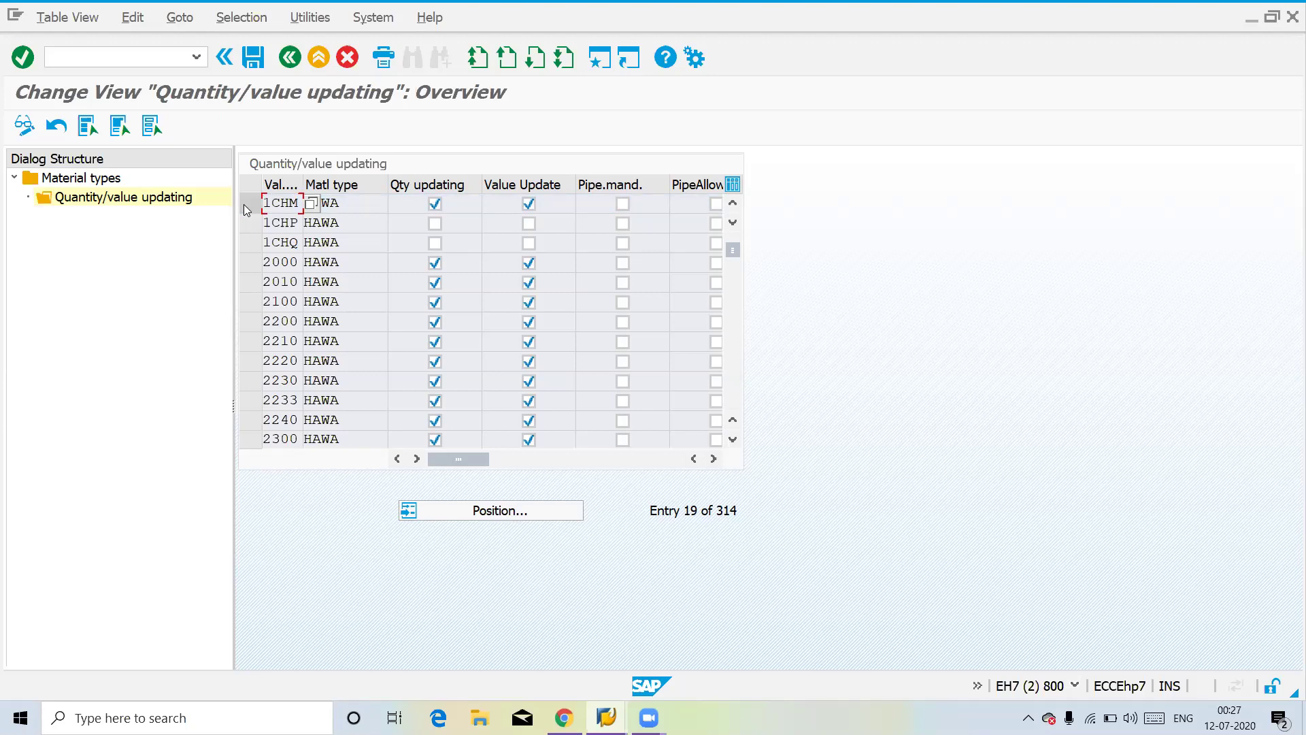
pyautogui.press('Tab')
pyautogui.click(253, 204)
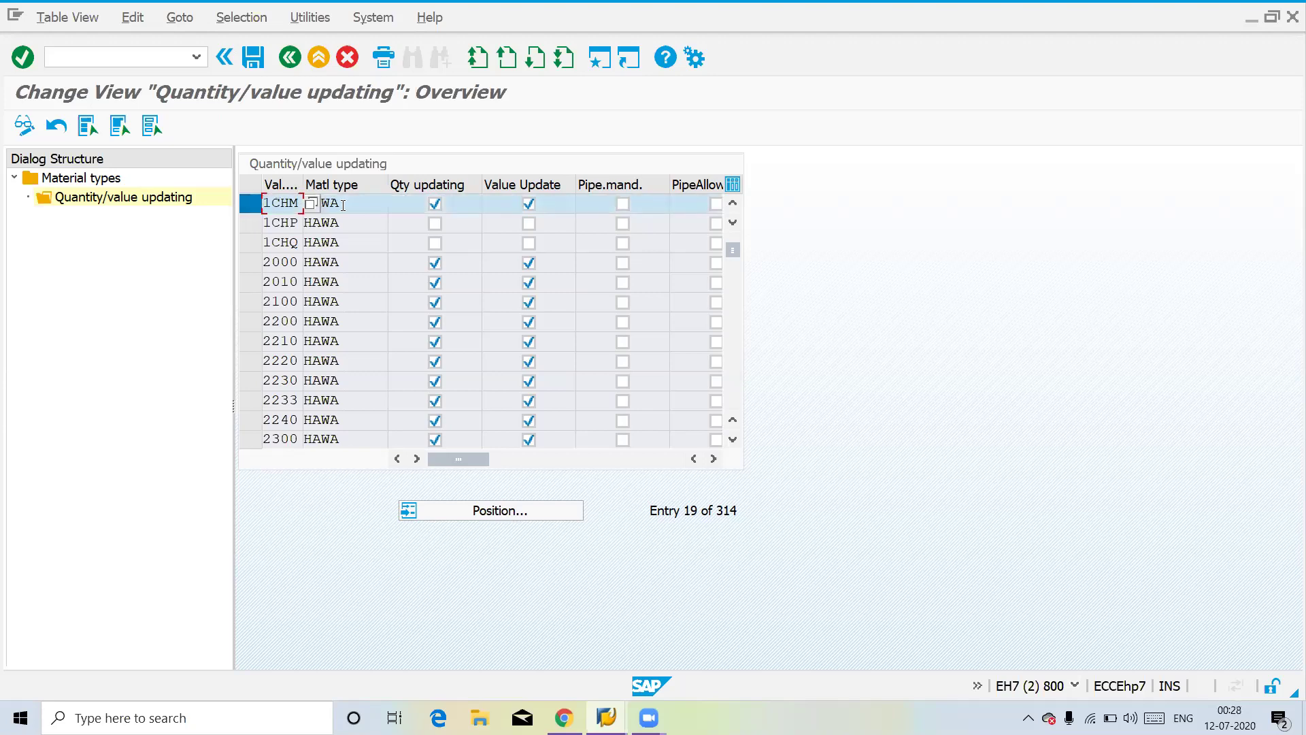
pyautogui.click(248, 202)
pyautogui.click(254, 58)
pyautogui.click(371, 340)
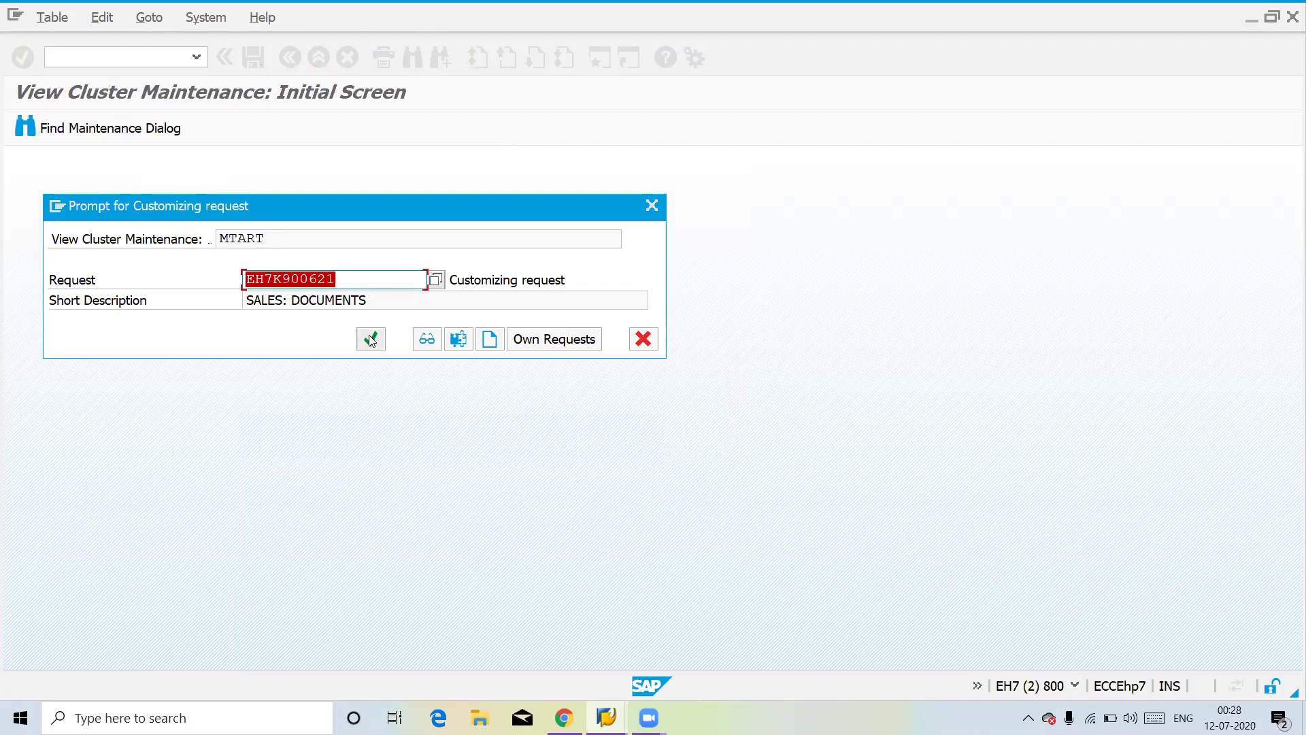
# Start transaction MB1C again and continue to new items with movement type 561, plant 1CHM and storage location SALE
pyautogui.click(109, 49)
pyautogui.write('/nmb1c')
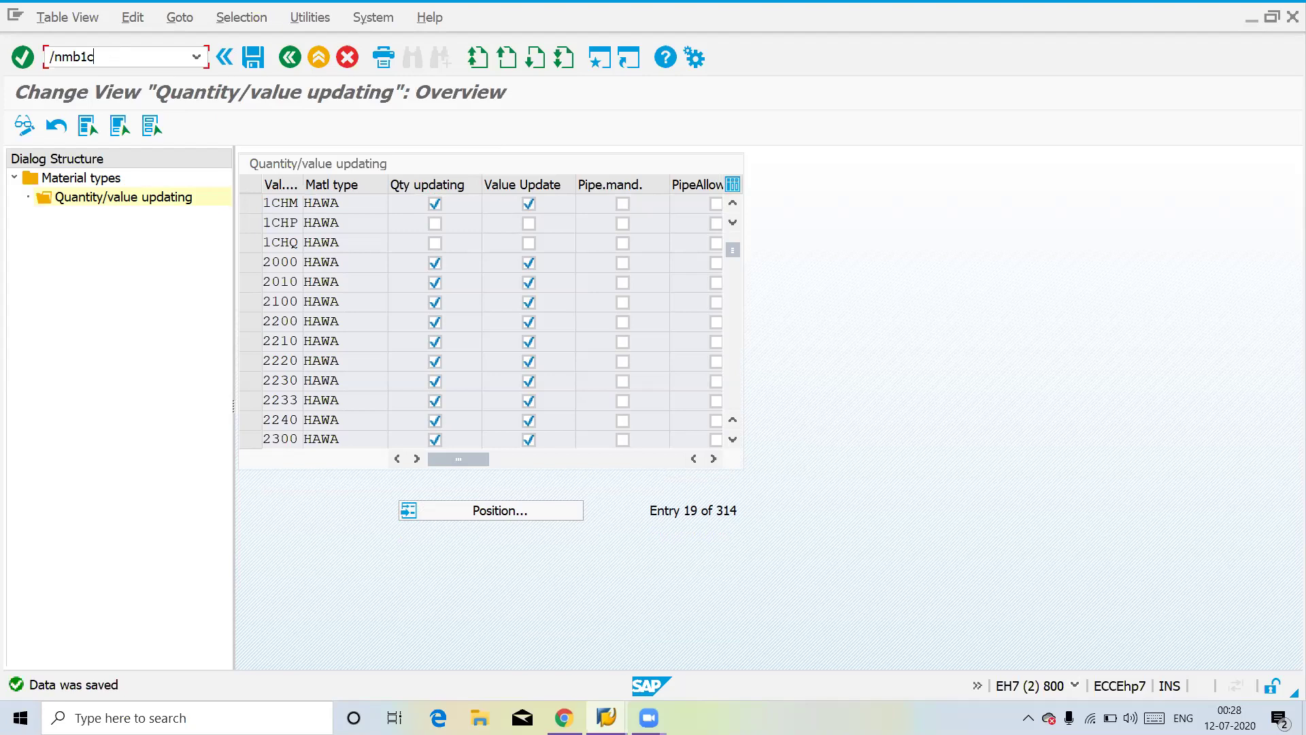
pyautogui.press('Return')
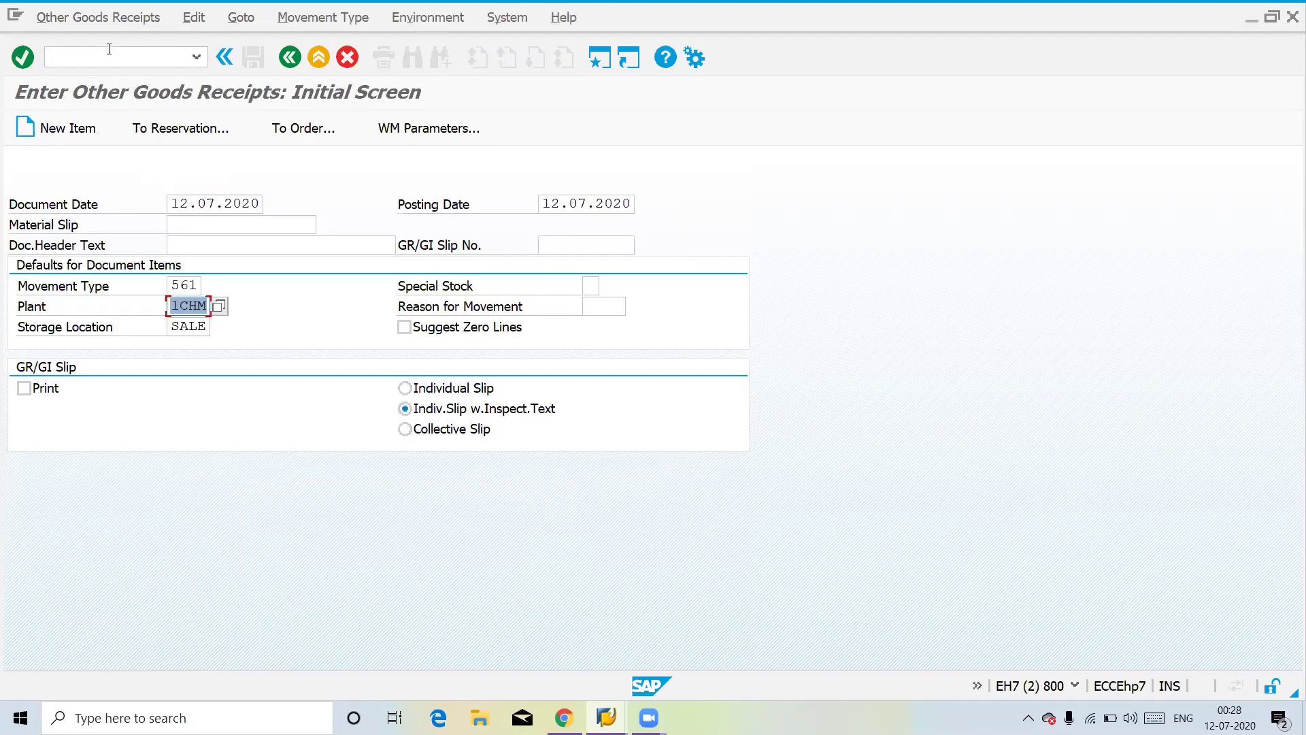
pyautogui.press('Return')
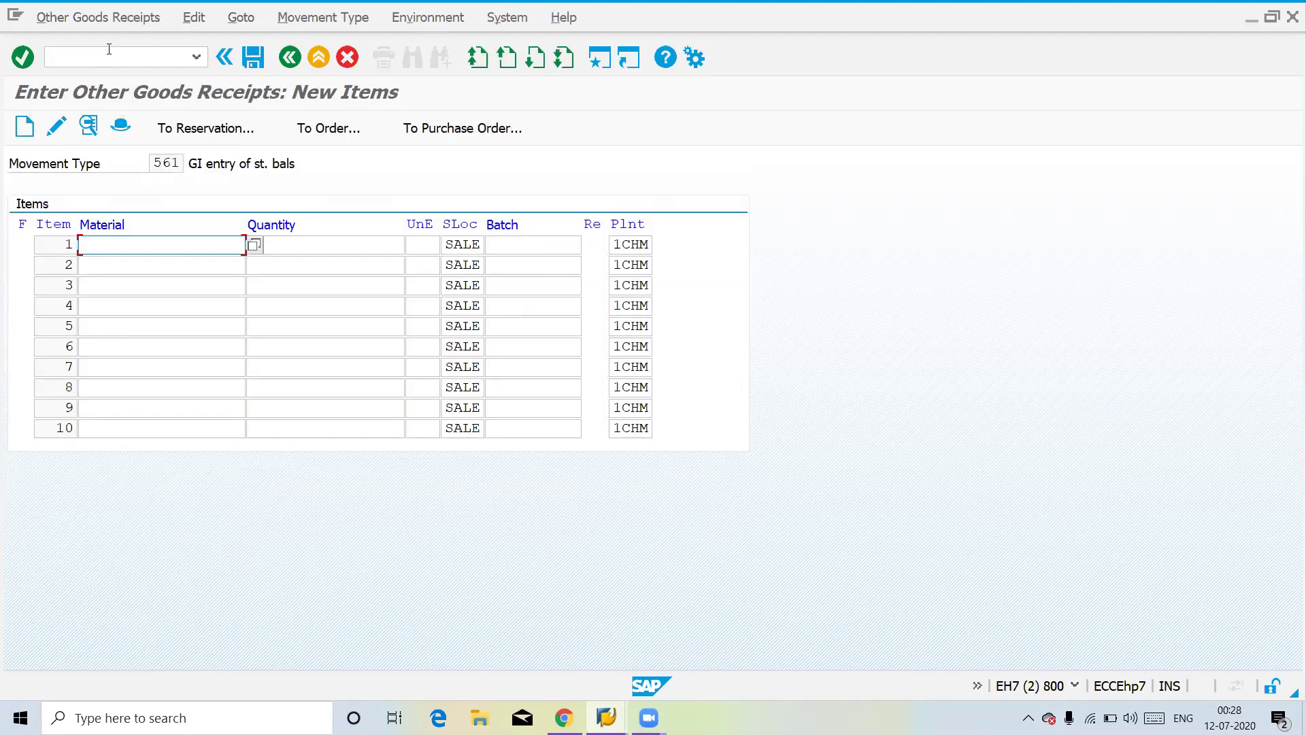
# Enter material 200 with quantity 100 as the first item and post the goods receipt
pyautogui.press('Return')
pyautogui.press('Tab')
pyautogui.write('1')
pyautogui.press('Return')
pyautogui.press('Return')
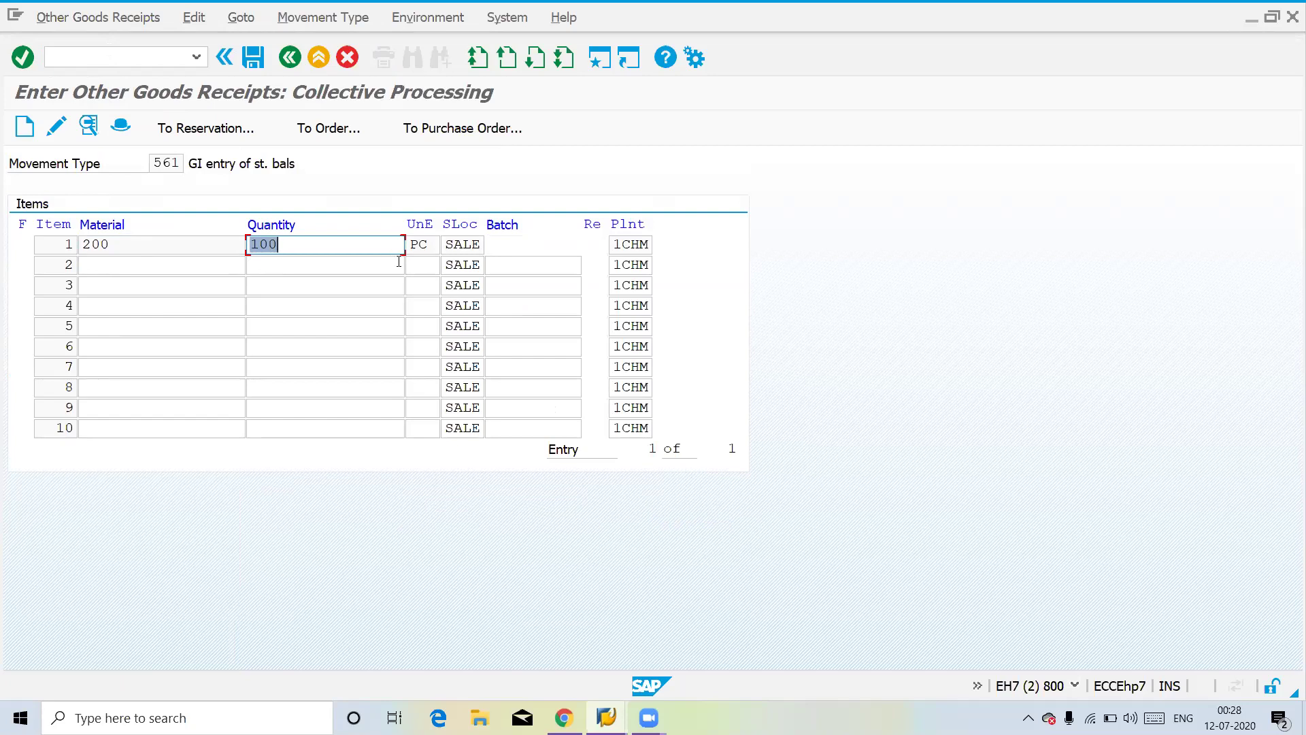
pyautogui.click(253, 58)
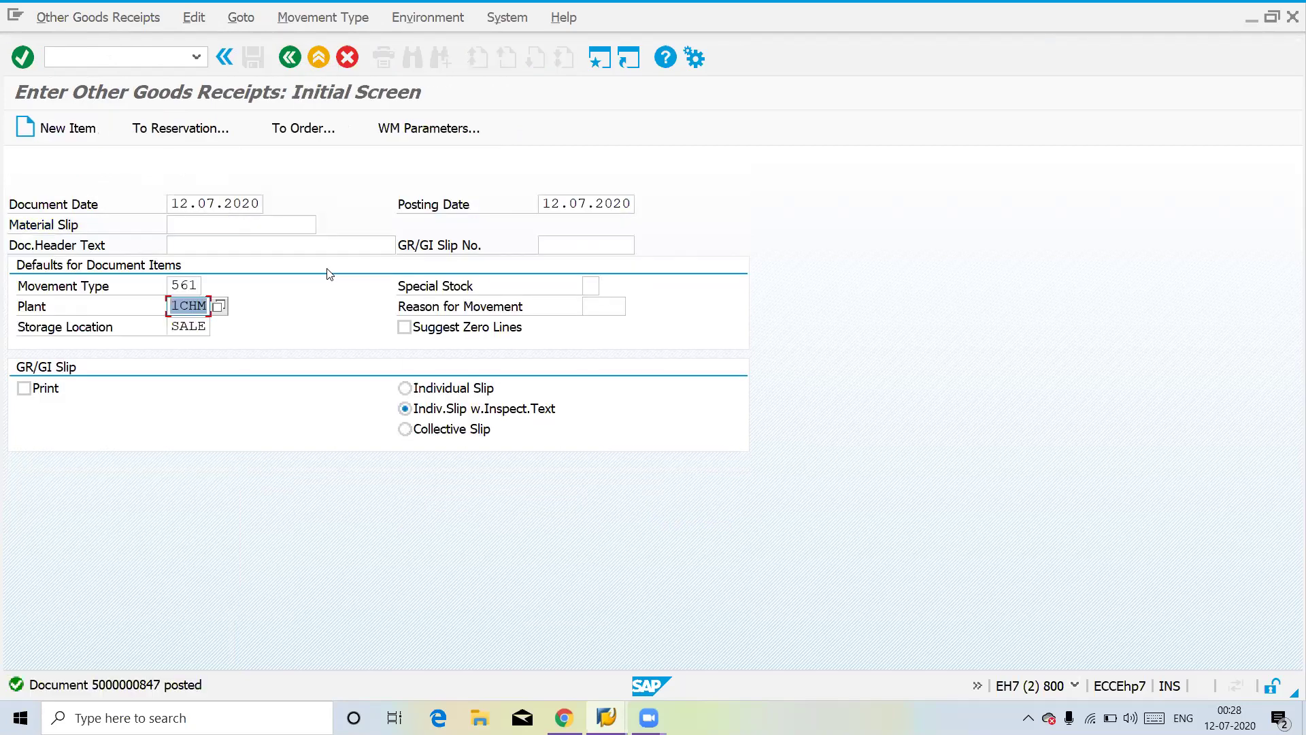
# Display the stock overview for material 200 in plant 1CHM, storage location SALE, with transaction MMBE
pyautogui.click(89, 51)
pyautogui.write('/n')
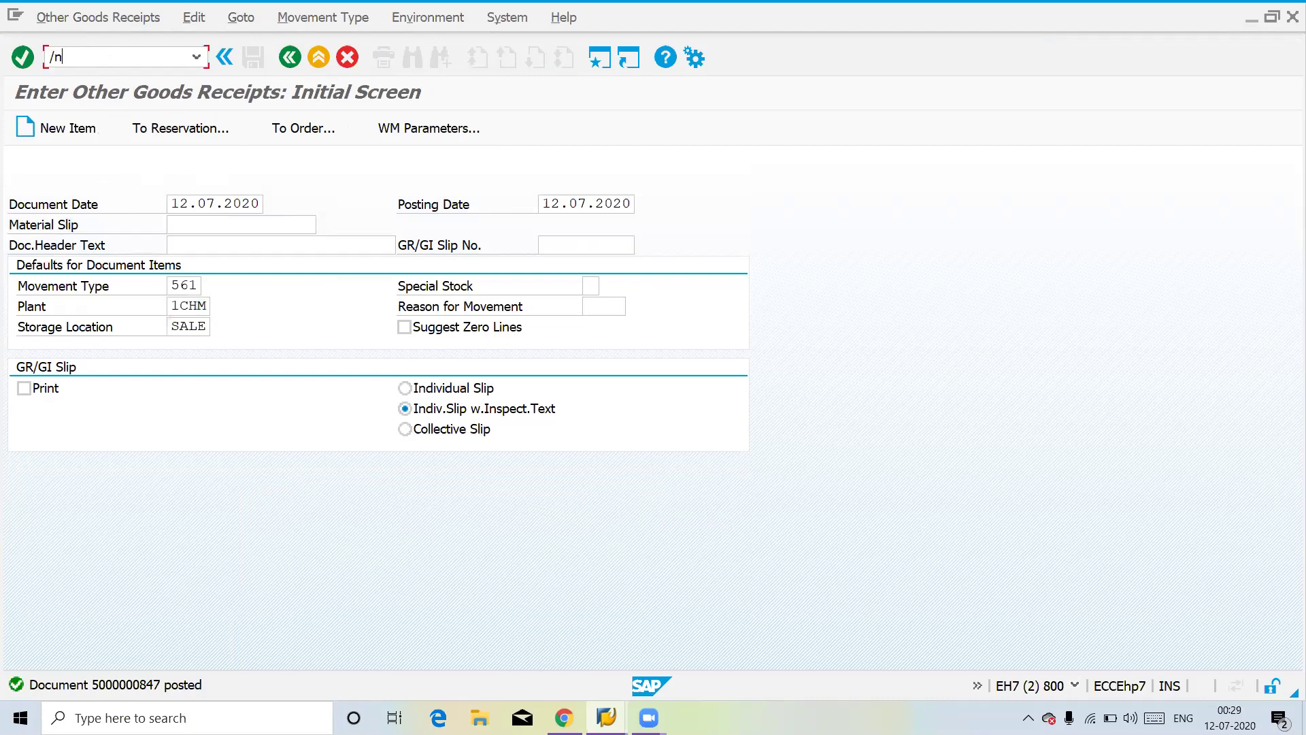
pyautogui.write('mbe')
pyautogui.press('BackSpace')
pyautogui.write('e')
pyautogui.press('BackSpace')
pyautogui.press('BackSpace')
pyautogui.press('BackSpace')
pyautogui.write('mbe')
pyautogui.press('Return')
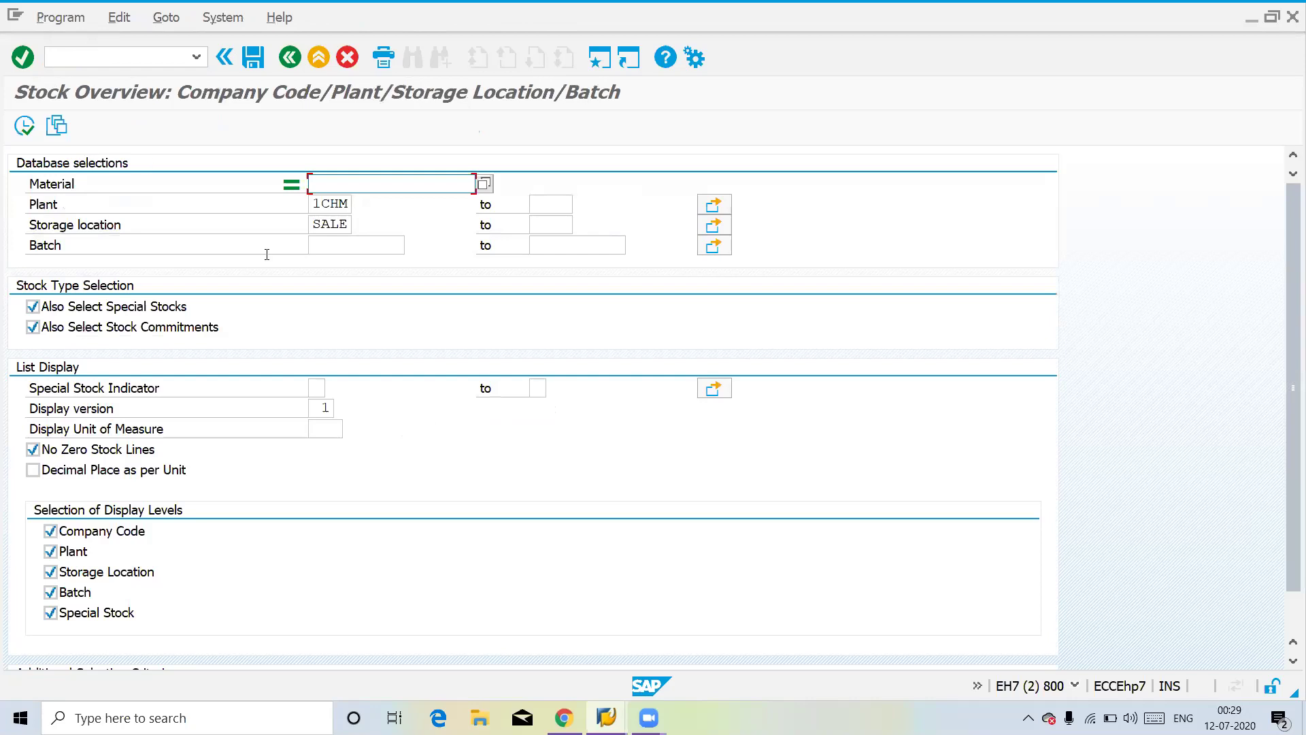
pyautogui.write('200')
pyautogui.click(26, 123)
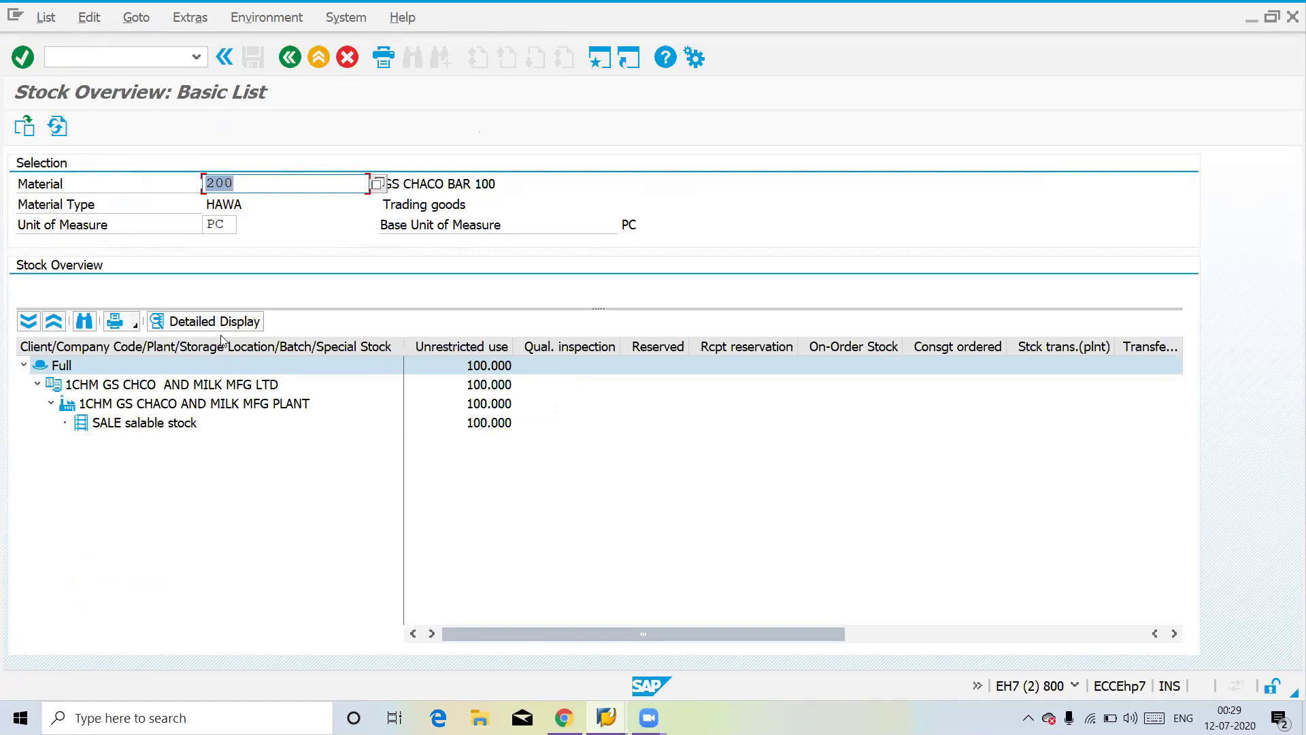
pyautogui.click(249, 181)
# Start a ZOR1 sales order in VA01 for sales area 1CHM, GR, XG and confirm the suggested sold-to party
pyautogui.hotkey('ctrl', '/')
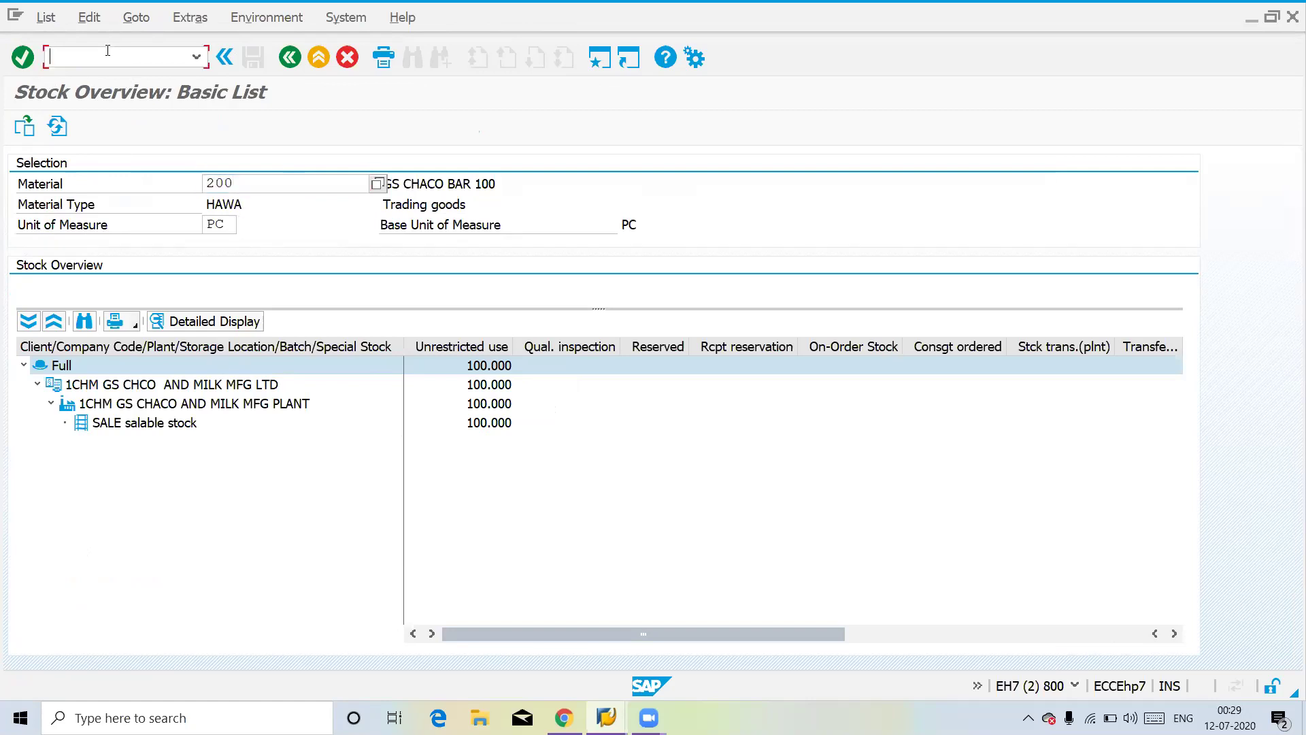
pyautogui.write('/nva01')
pyautogui.press('Return')
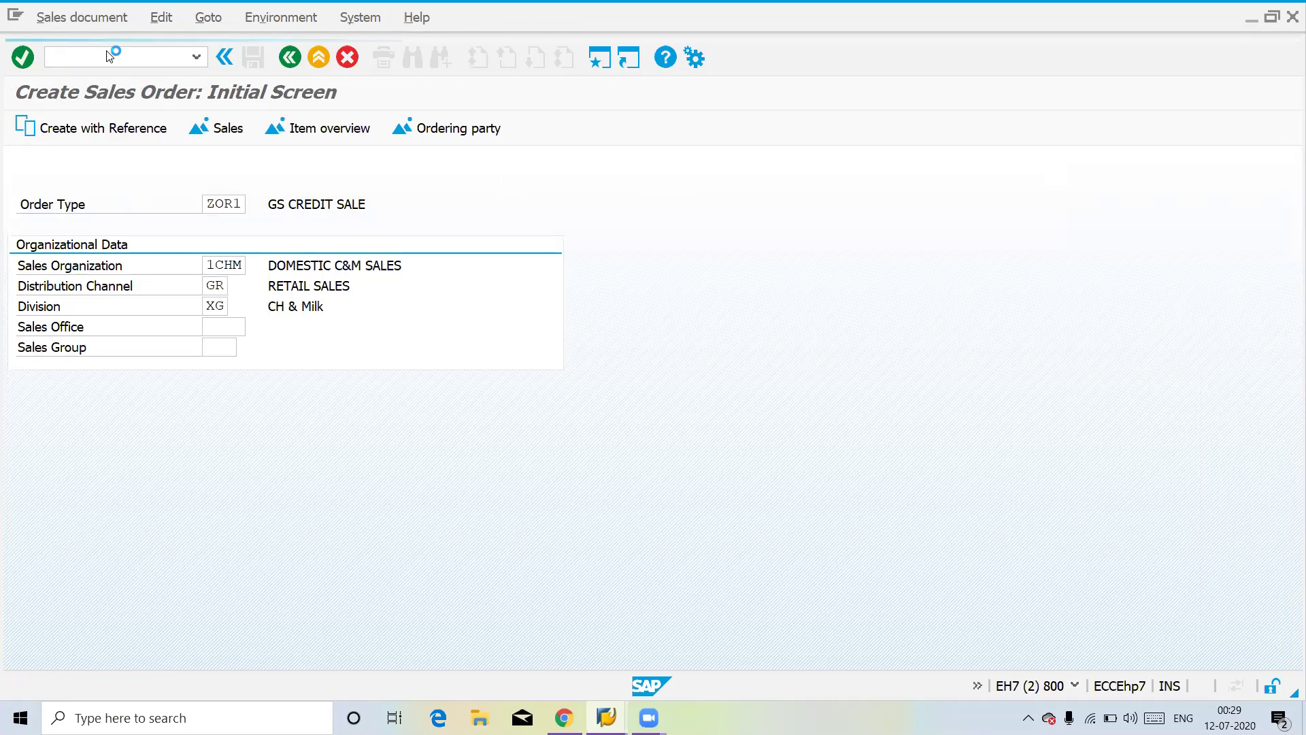
pyautogui.press('Return')
pyautogui.press('Down')
pyautogui.press('Return')
pyautogui.press('Return')
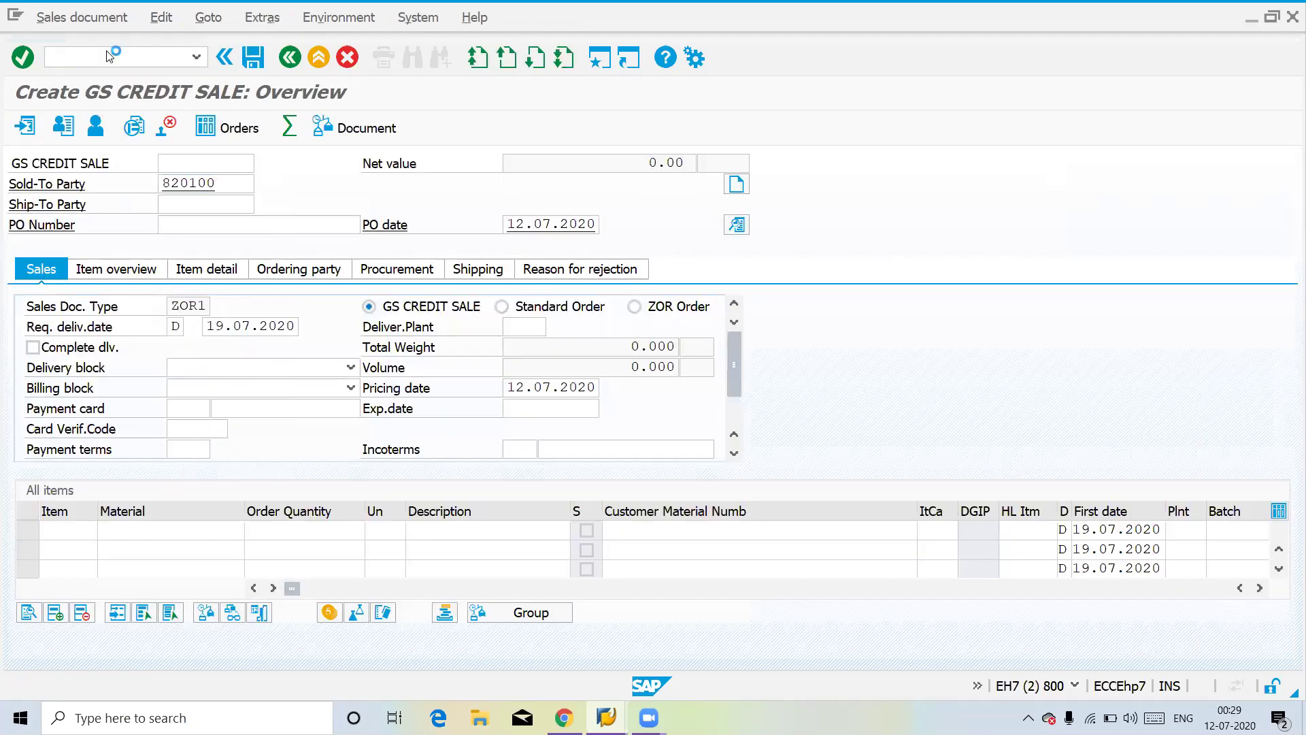
pyautogui.press('Return')
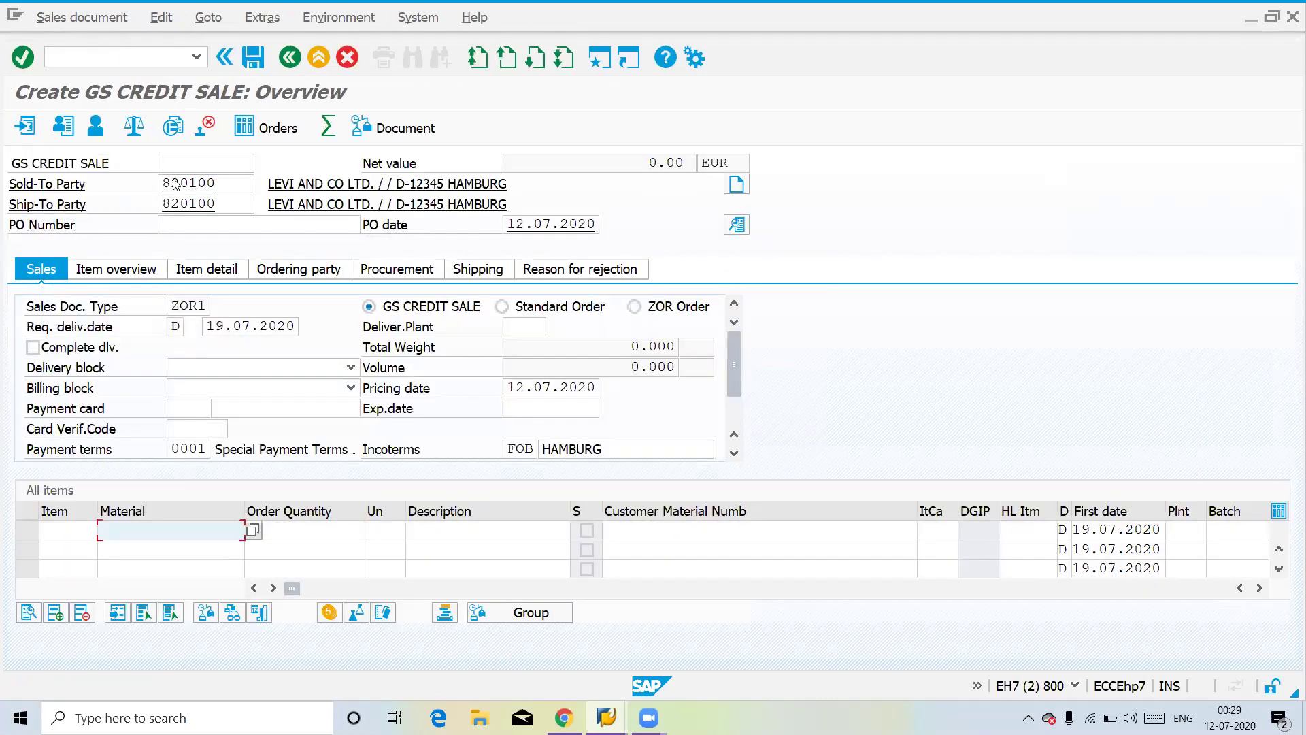
# Enter material 200 with order quantity 10 as the first item and check the order's incompletion log
pyautogui.write('200')
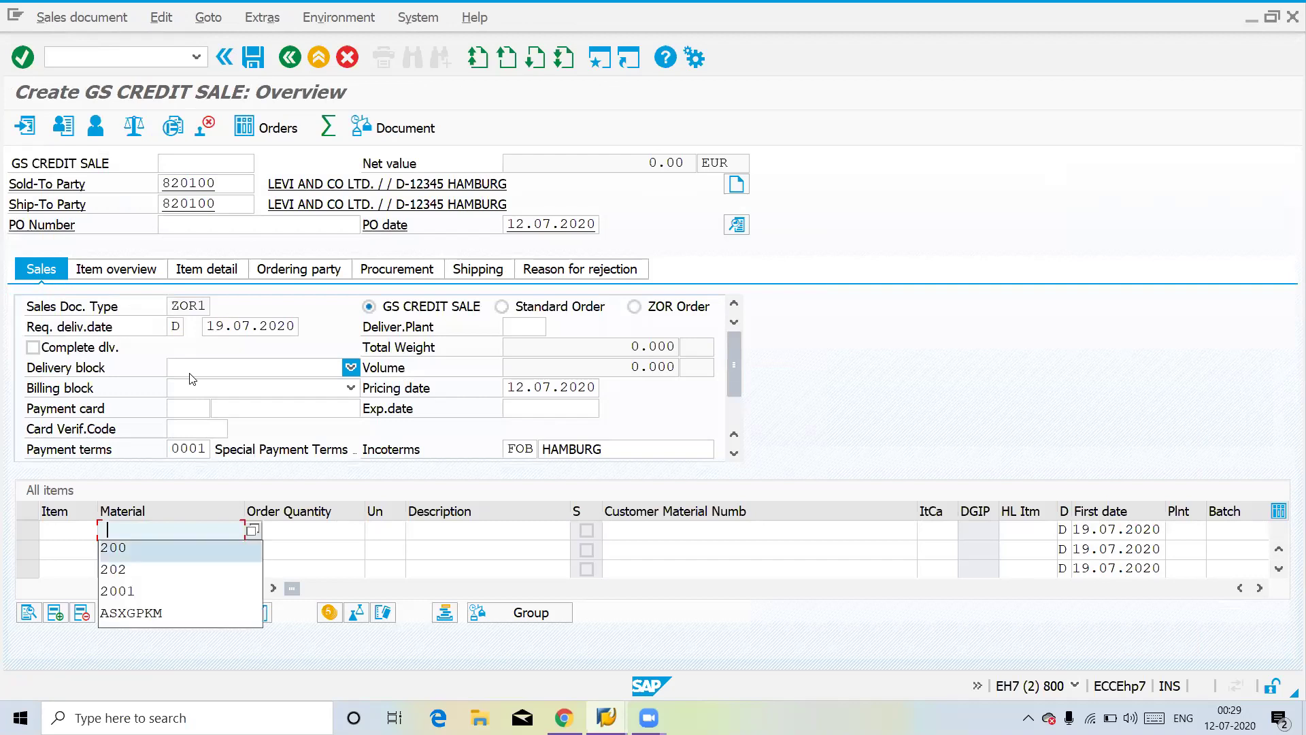
pyautogui.press('Tab')
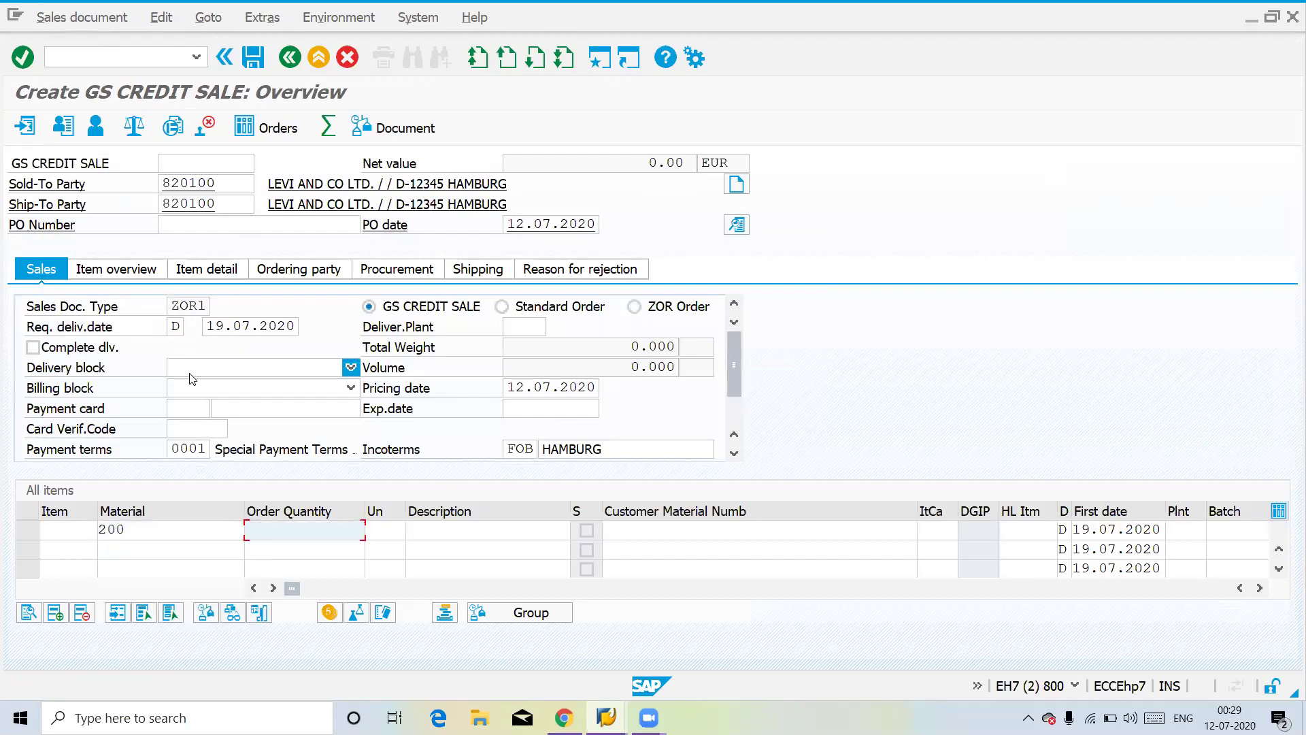
pyautogui.write('10')
pyautogui.press('Return')
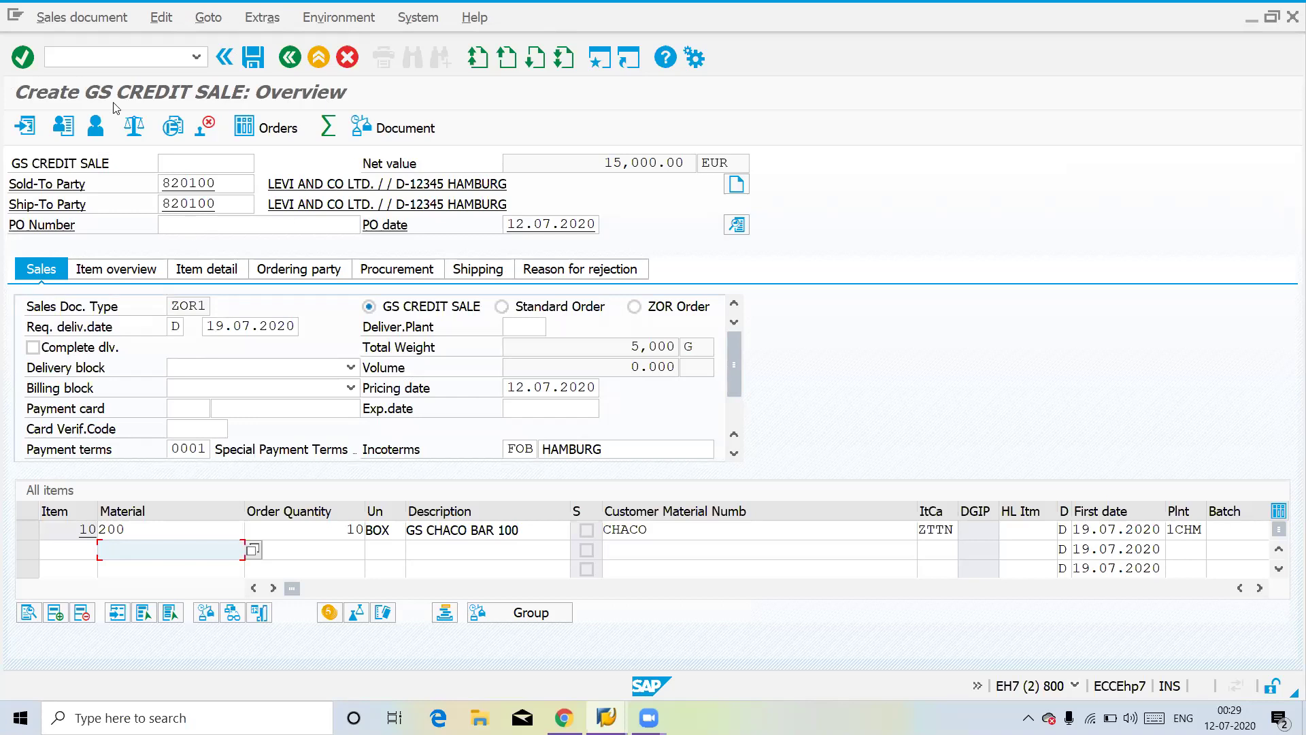
pyautogui.click(161, 17)
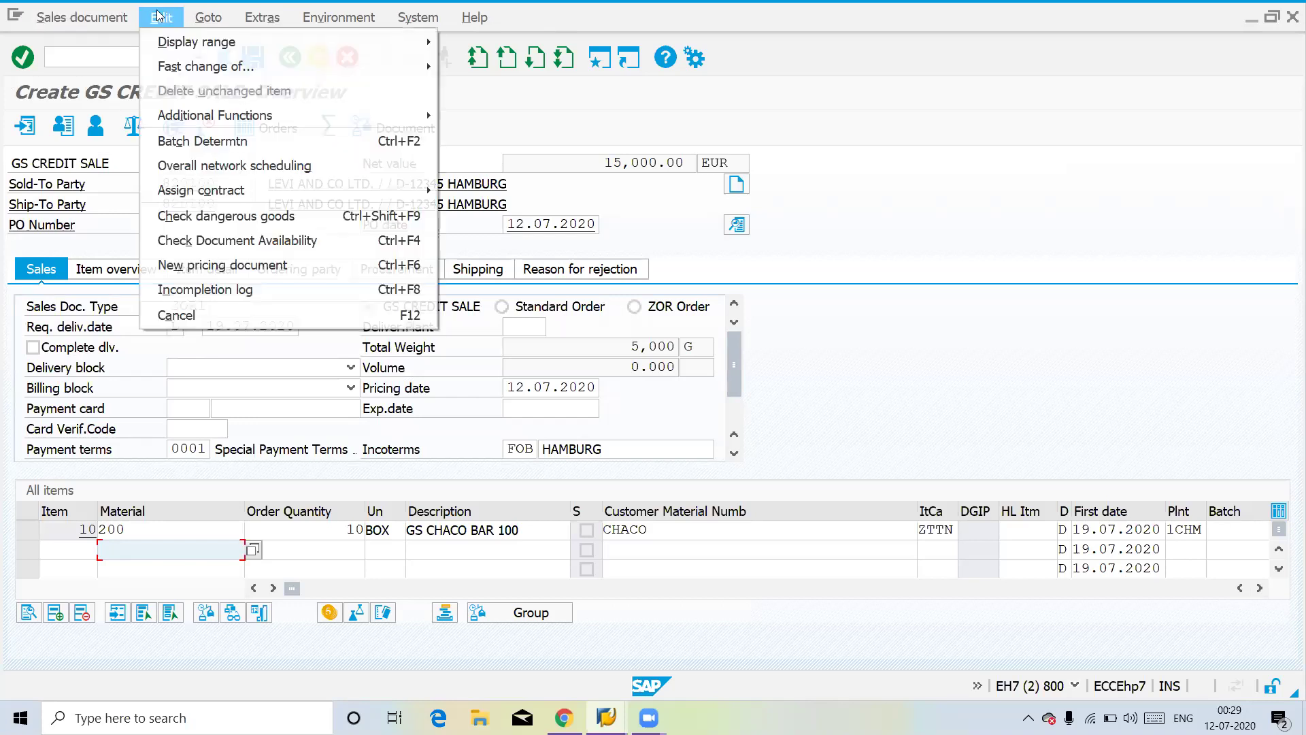
pyautogui.click(201, 290)
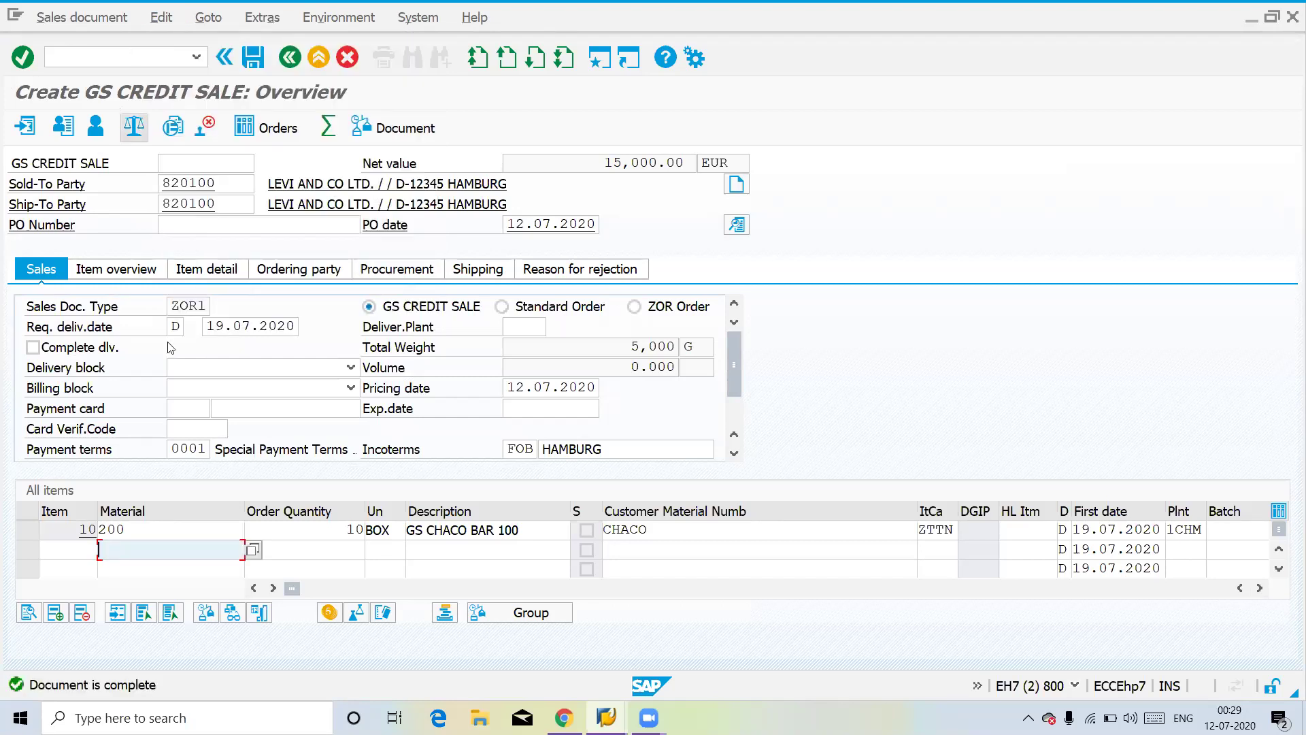
# Check the schedule lines of item 10, then save the order by starting its delivery
pyautogui.doubleClick(455, 529)
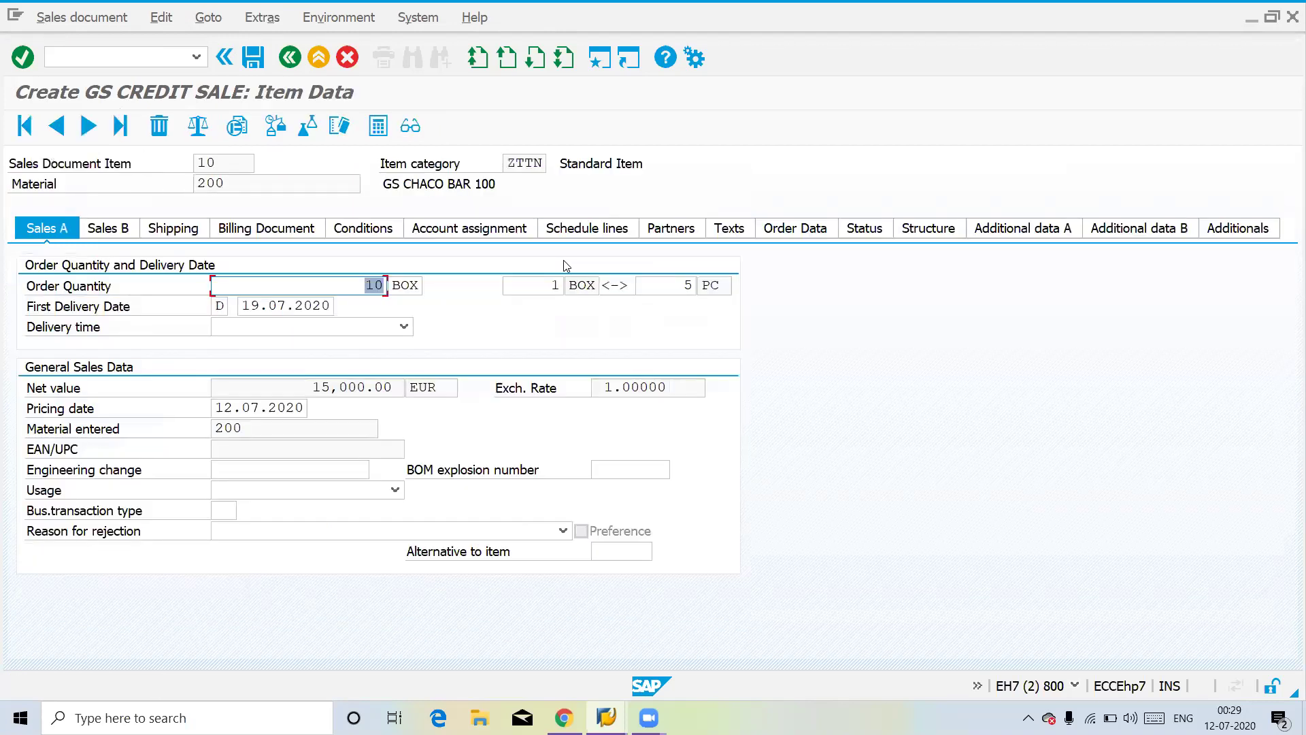
pyautogui.click(597, 230)
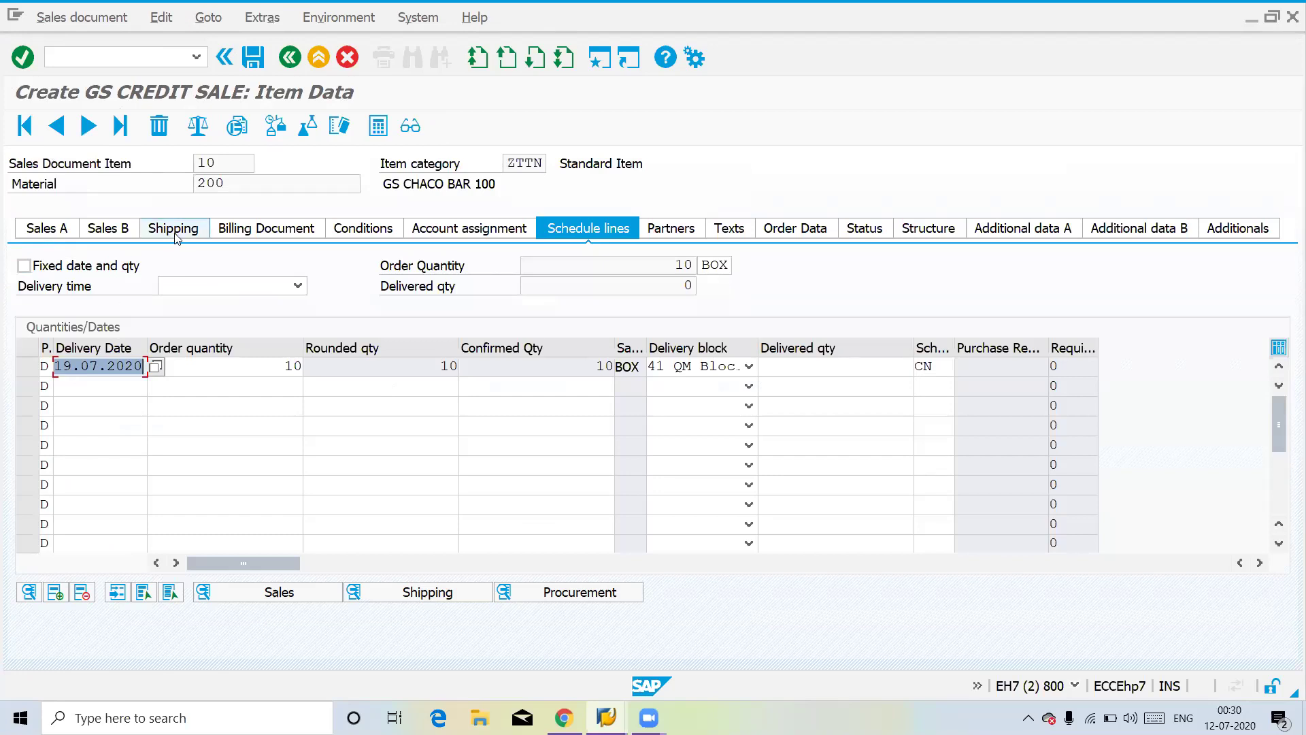
pyautogui.click(290, 57)
pyautogui.click(101, 21)
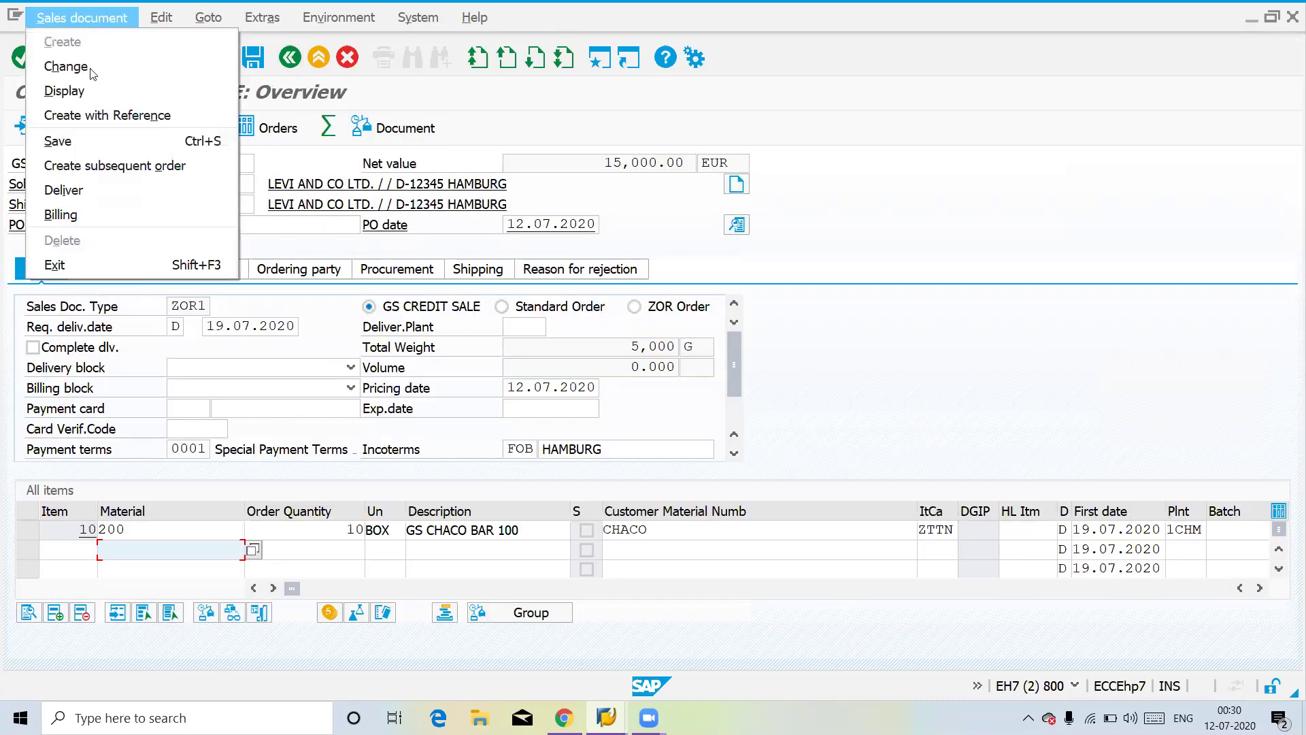
pyautogui.click(100, 199)
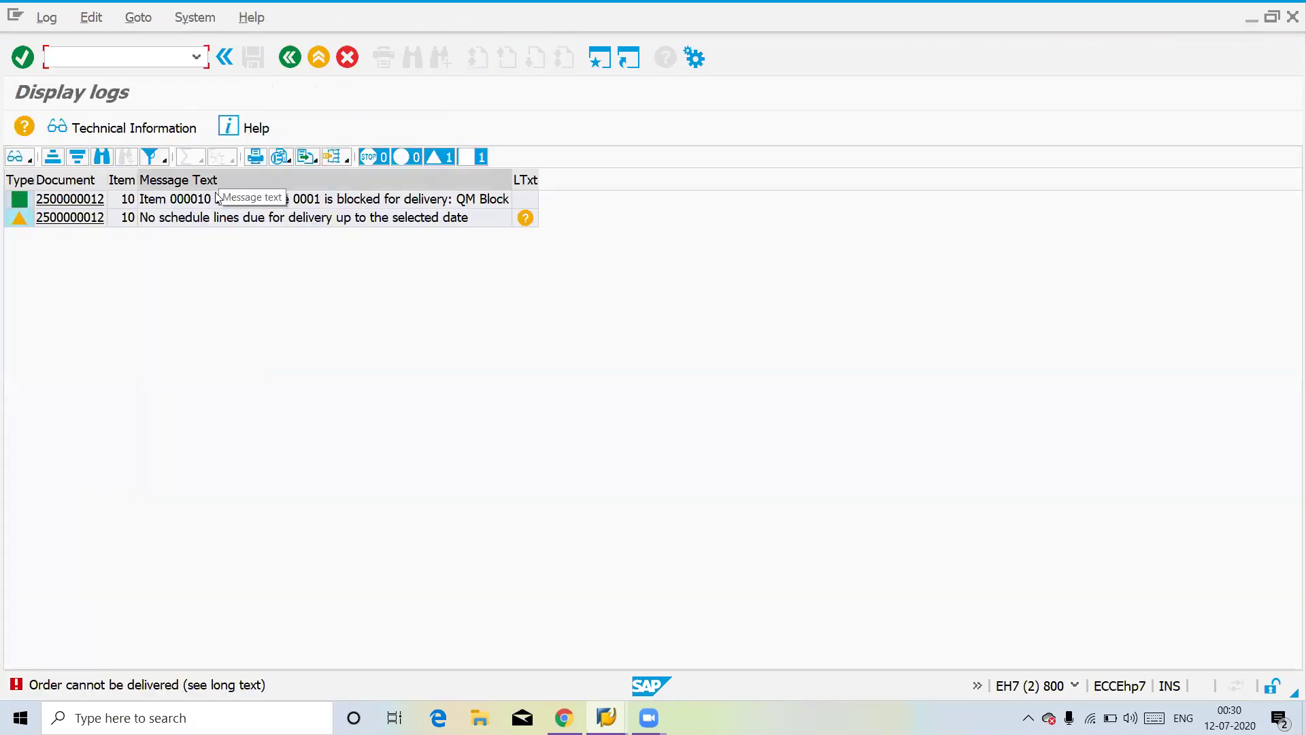
# Reopen the sales order with transaction VA02 and clear the delivery block on item 10's schedule line
pyautogui.write('/')
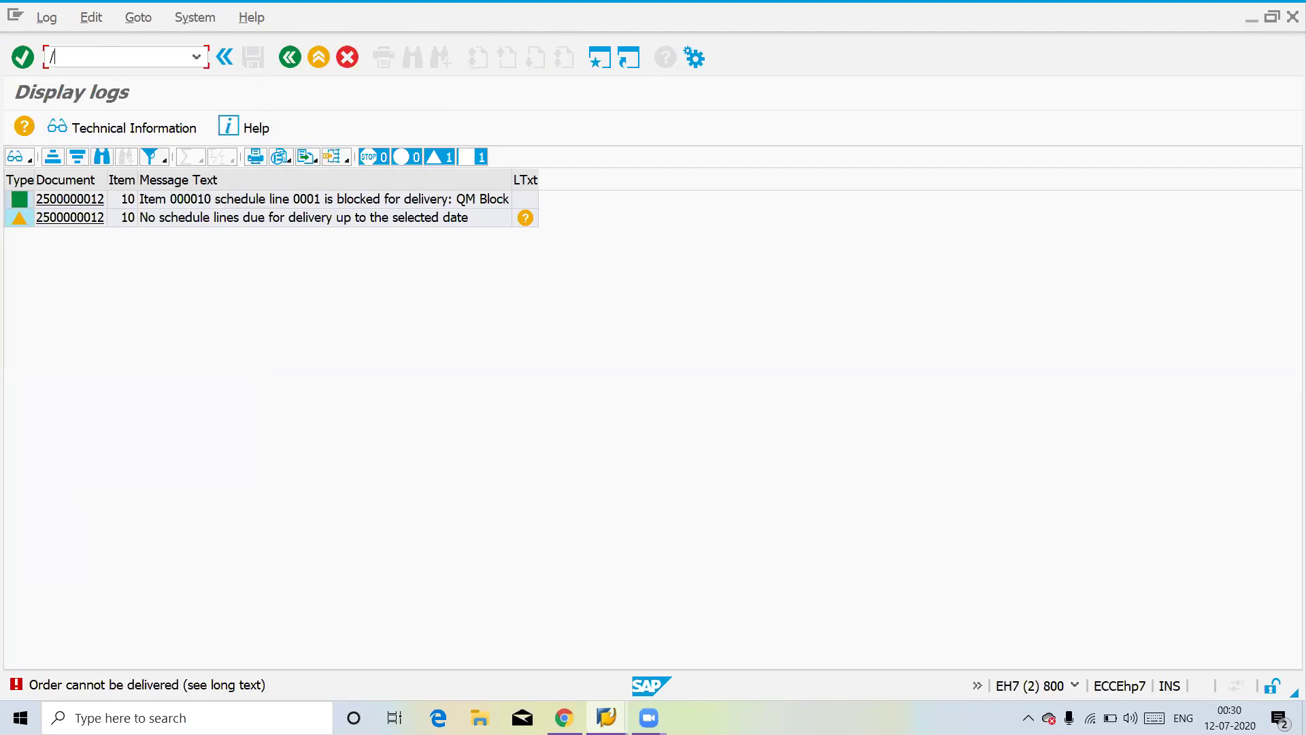
pyautogui.write('nva02')
pyautogui.press('Return')
pyautogui.press('Return')
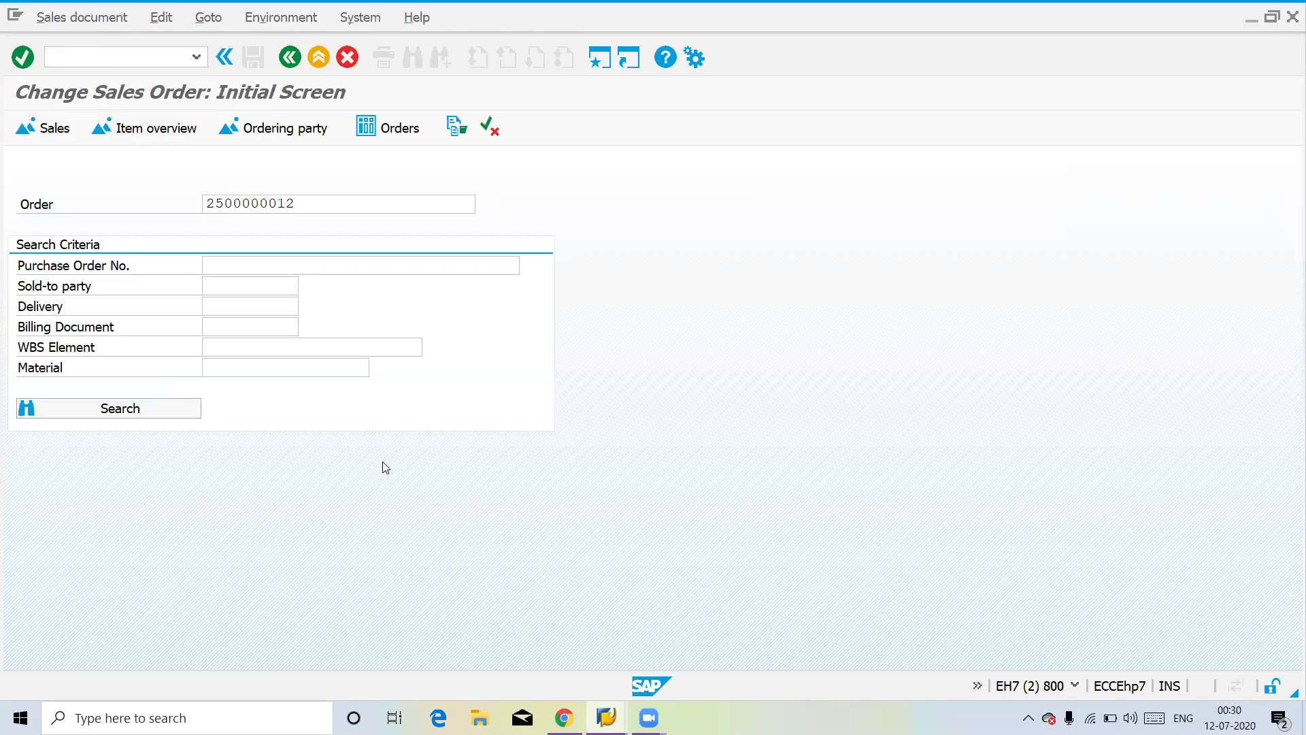
pyautogui.doubleClick(491, 537)
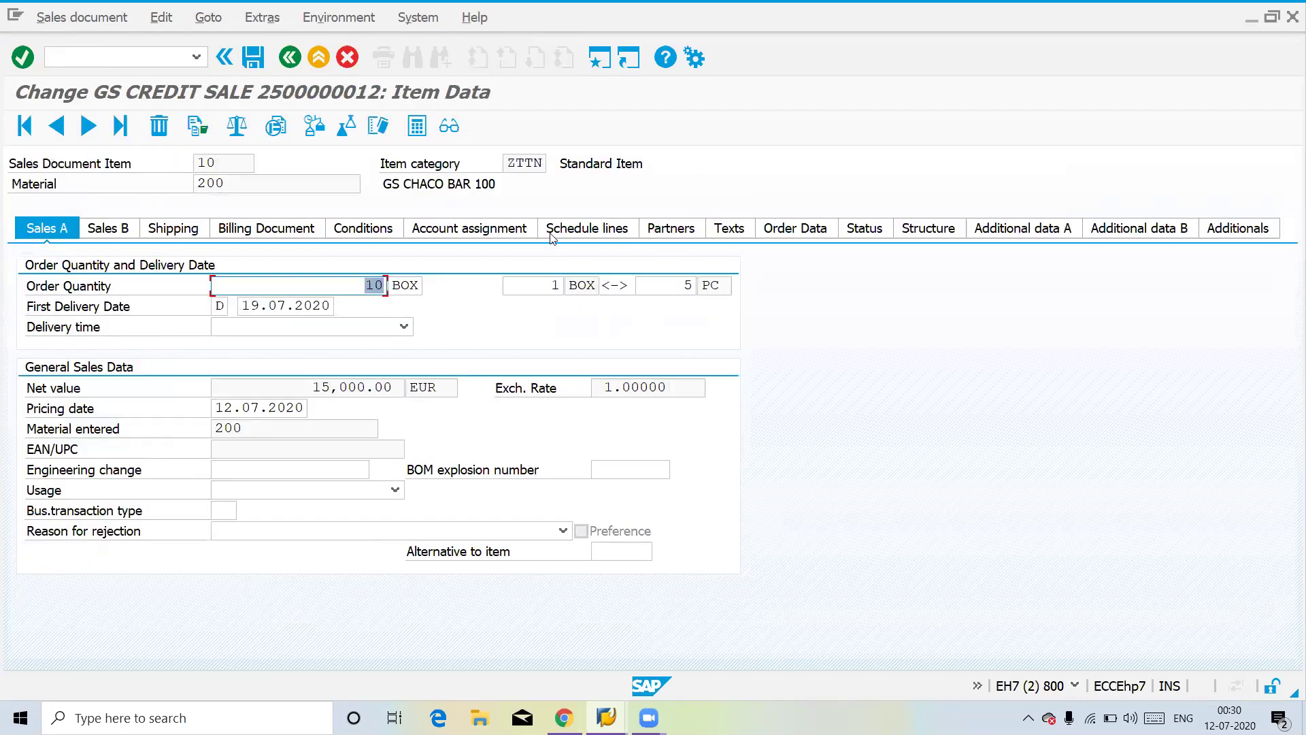
pyautogui.click(609, 236)
pyautogui.click(697, 371)
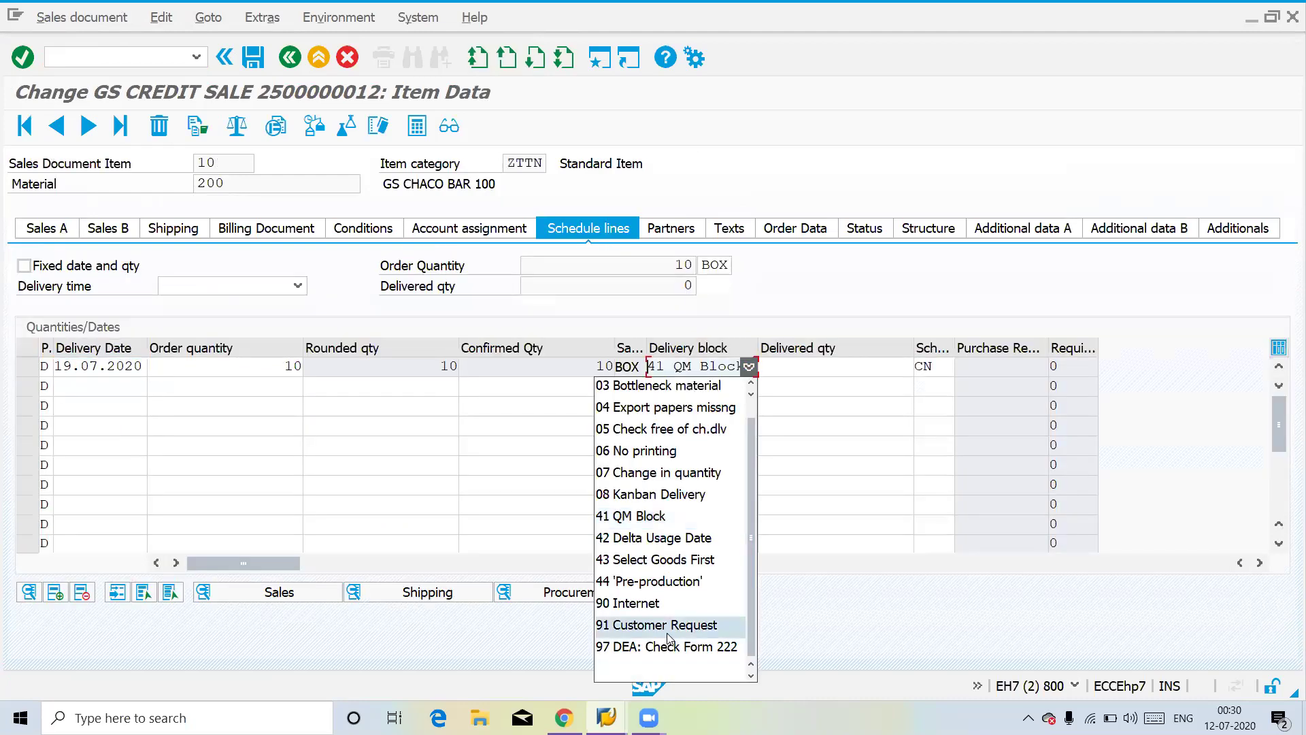
pyautogui.click(665, 662)
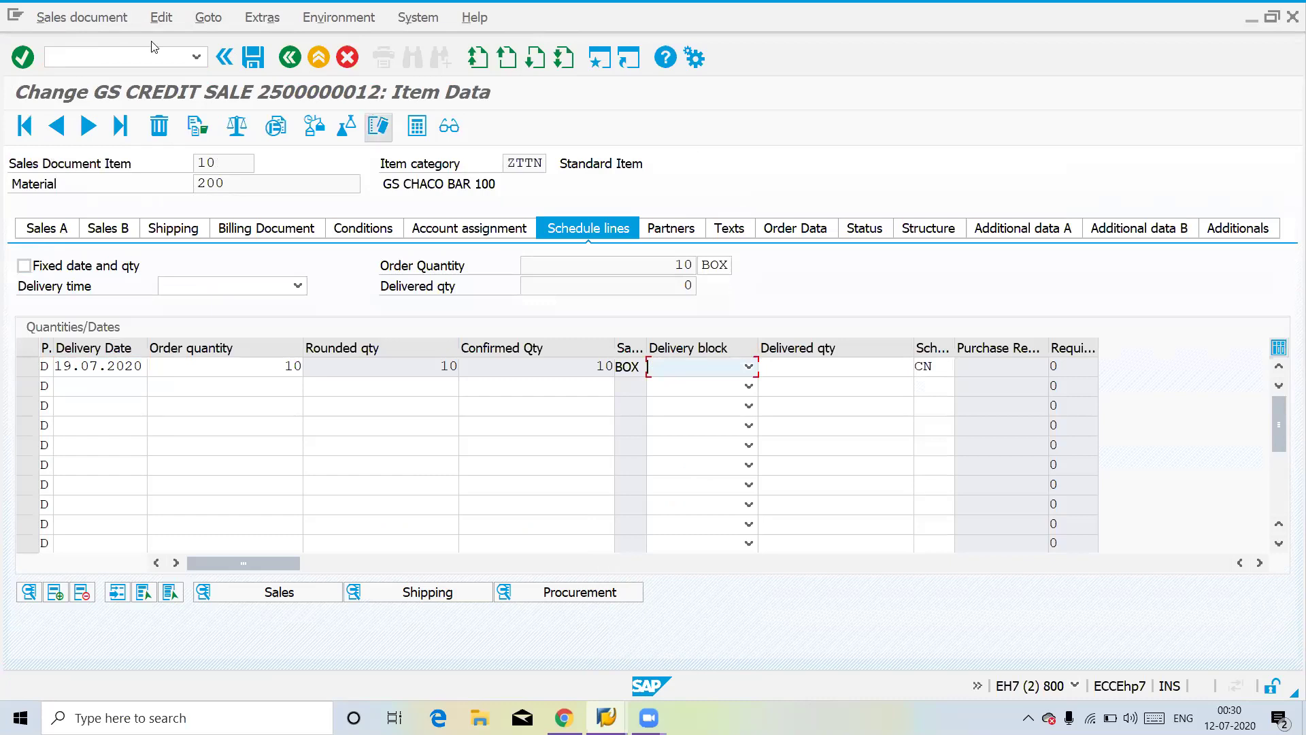
# Deliver the order from storage location SALE with a picked quantity of 10 and post the goods issue
pyautogui.click(77, 18)
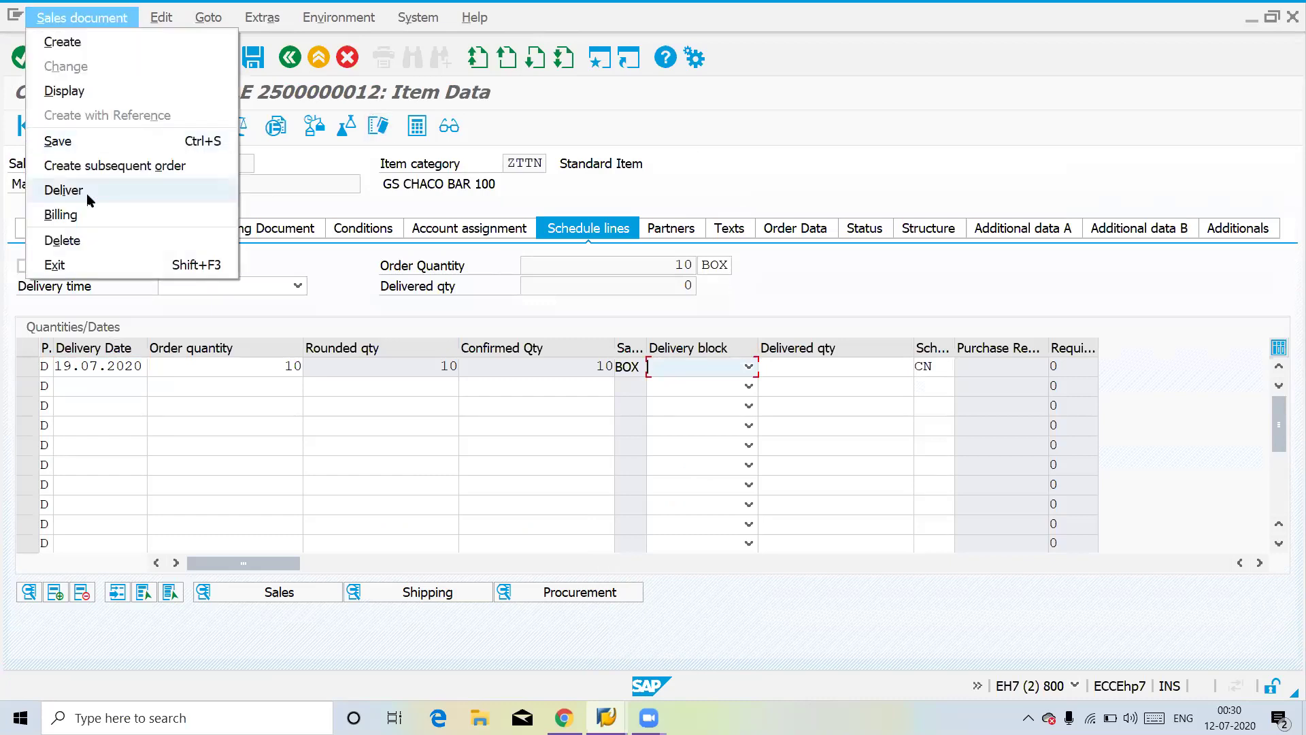
pyautogui.click(87, 194)
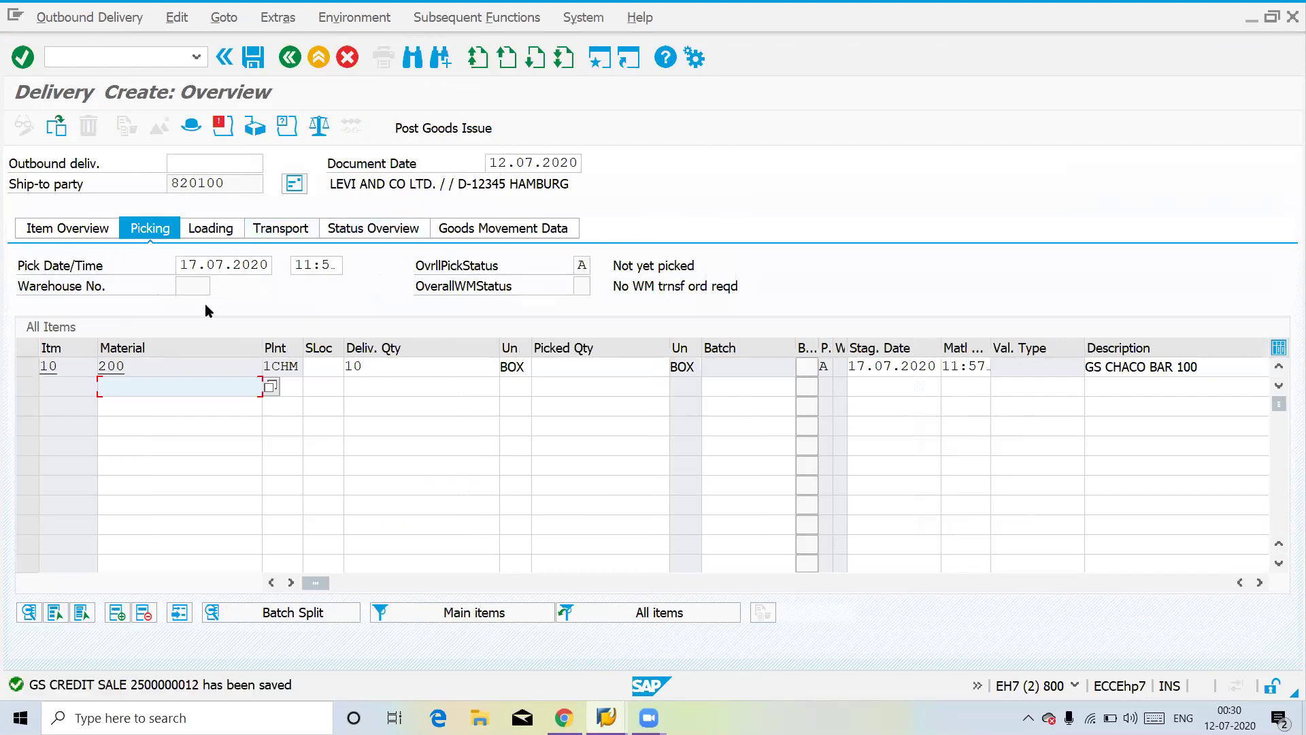
pyautogui.click(191, 125)
pyautogui.click(332, 368)
pyautogui.write('sal')
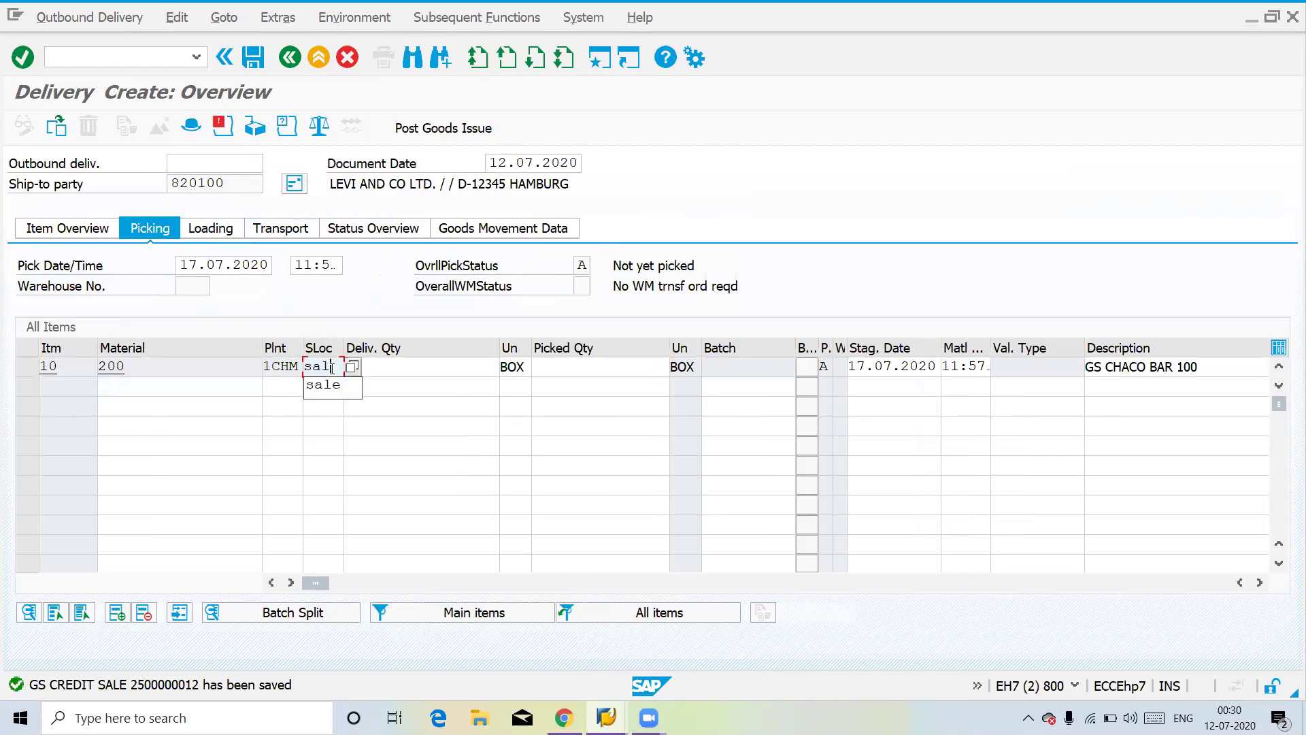
pyautogui.click(323, 384)
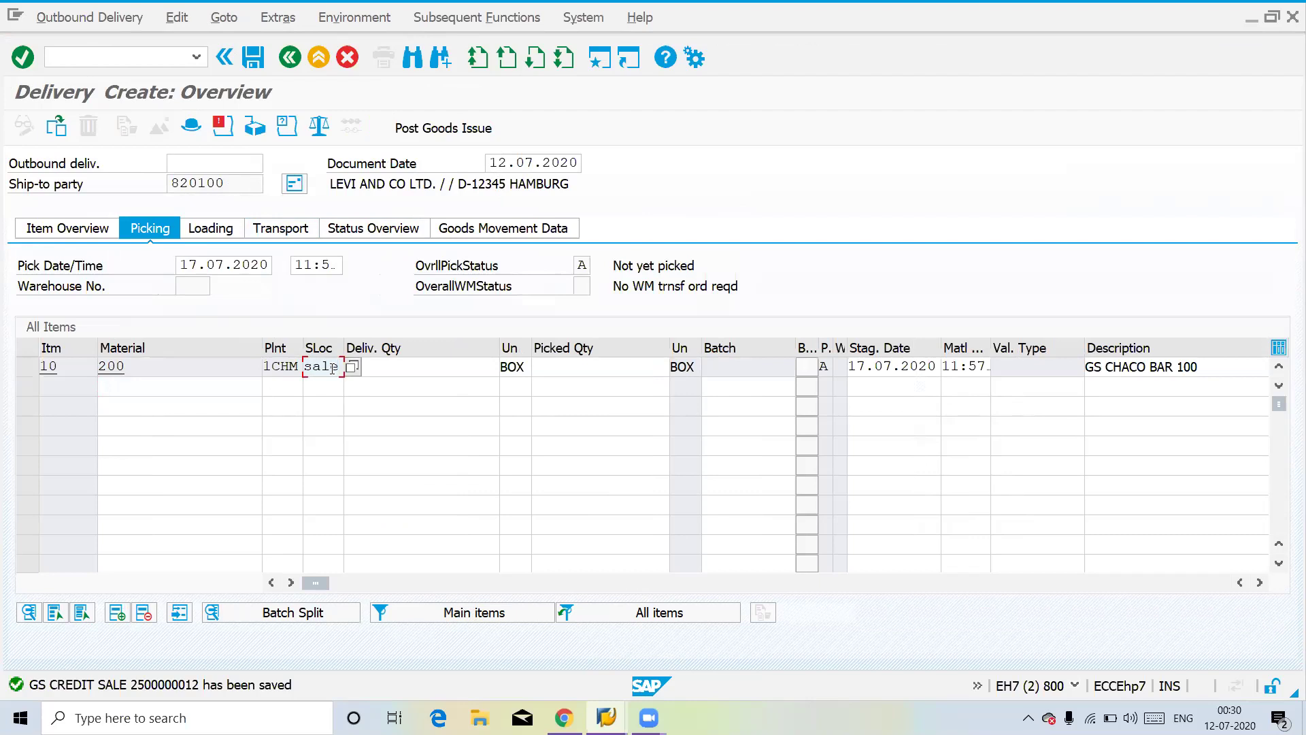
pyautogui.click(566, 368)
pyautogui.write('10')
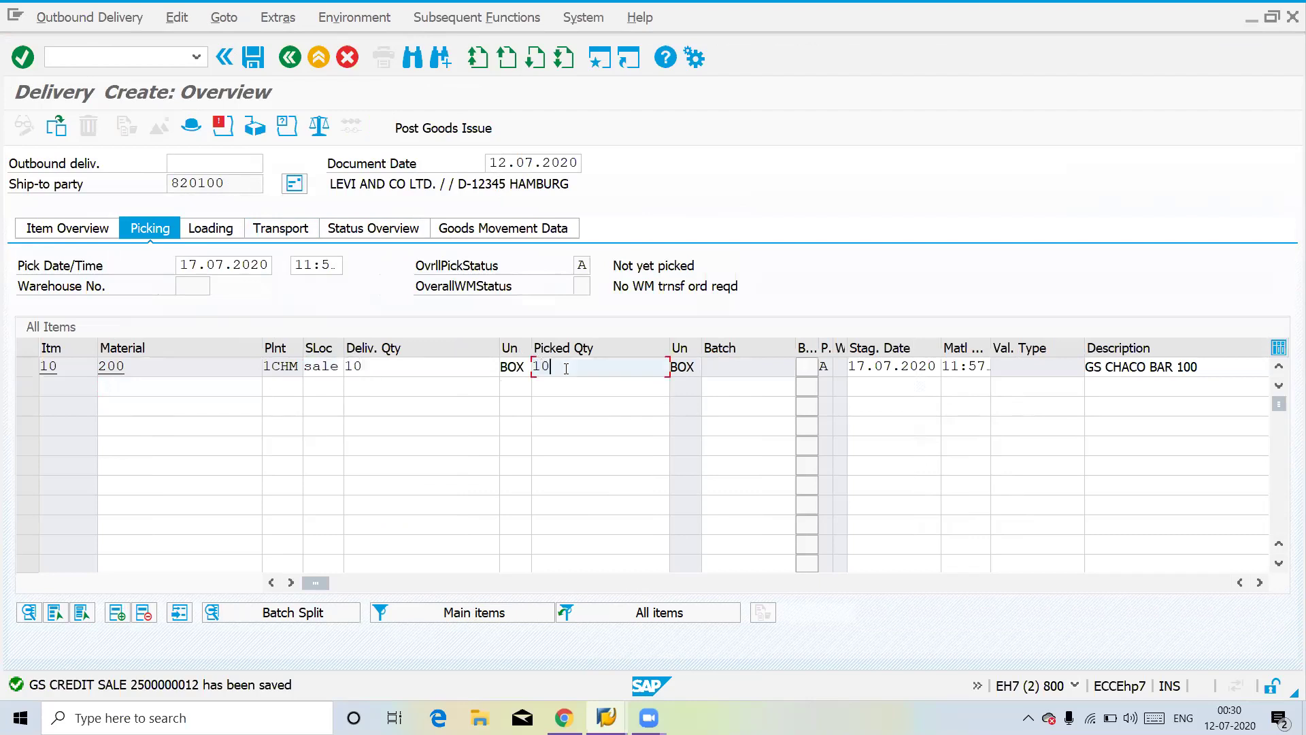
pyautogui.press('Return')
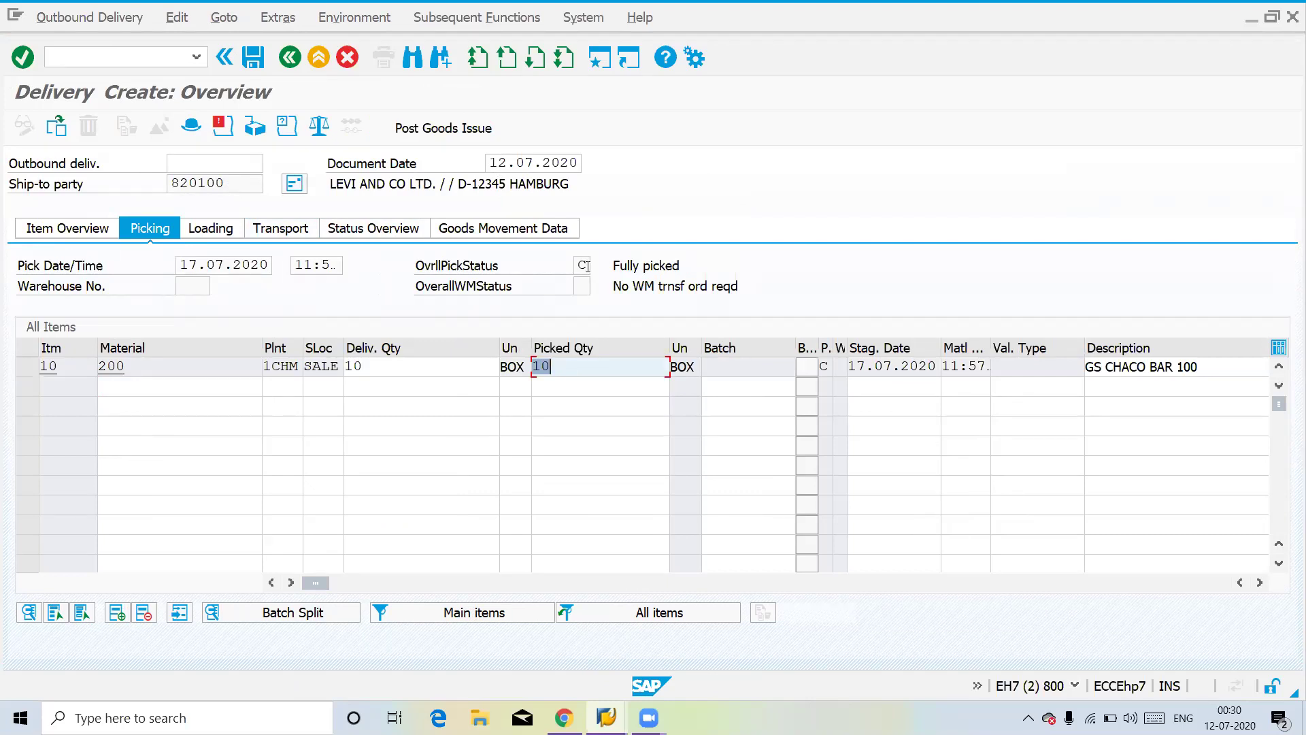
pyautogui.click(466, 234)
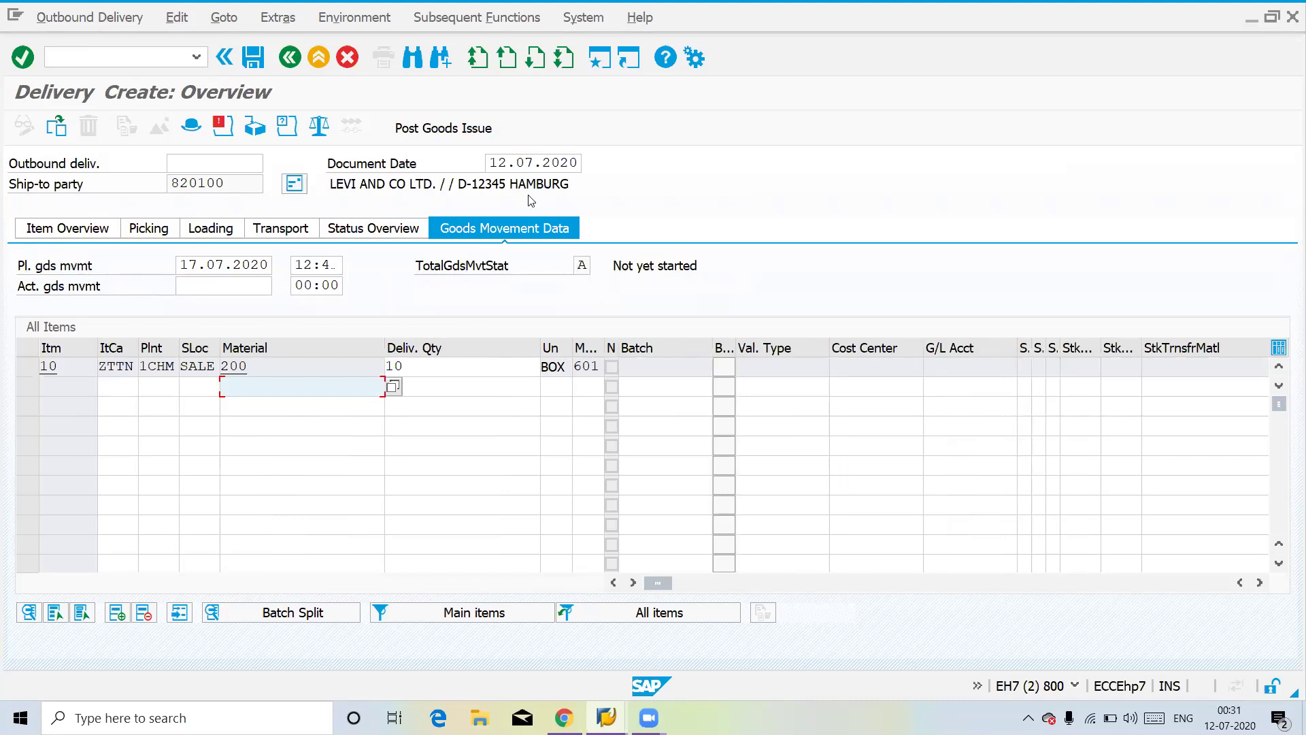
pyautogui.click(432, 135)
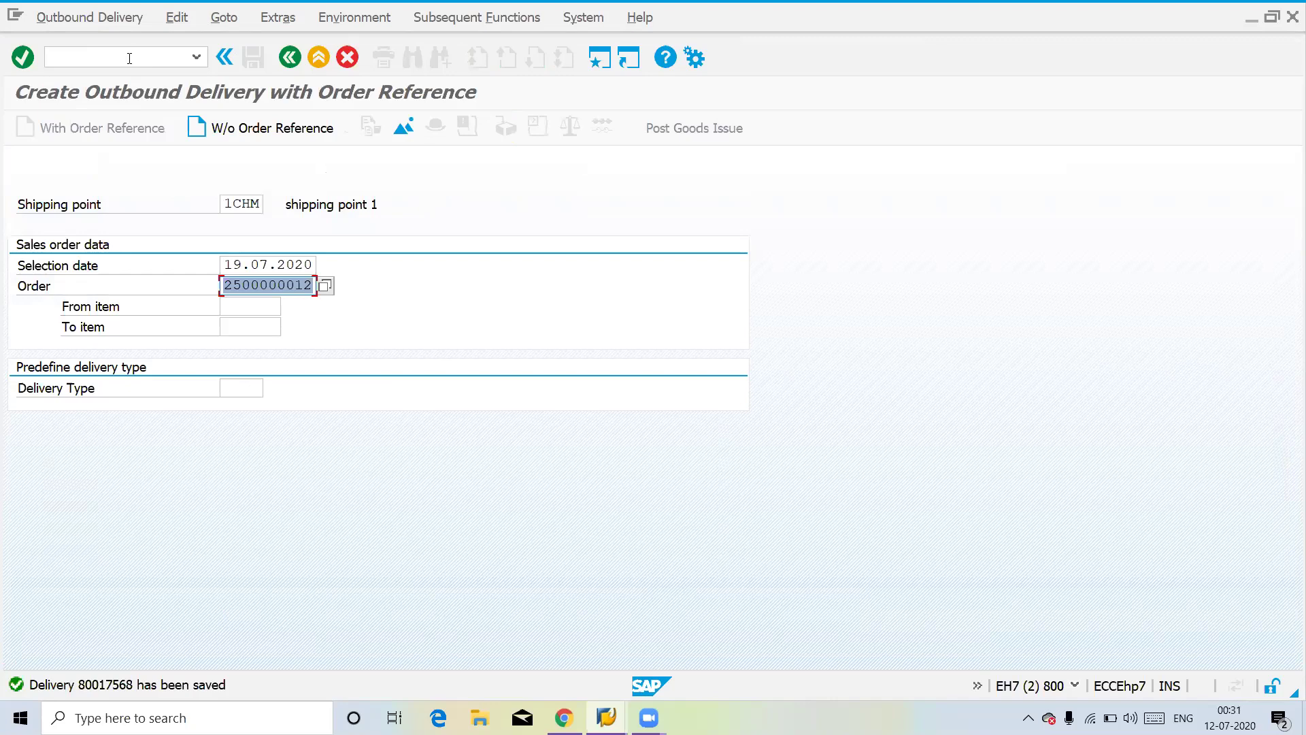
# Run the MMBE stock overview again for material 200 to examine the stock after the goods issue
pyautogui.click(129, 58)
pyautogui.write('/n')
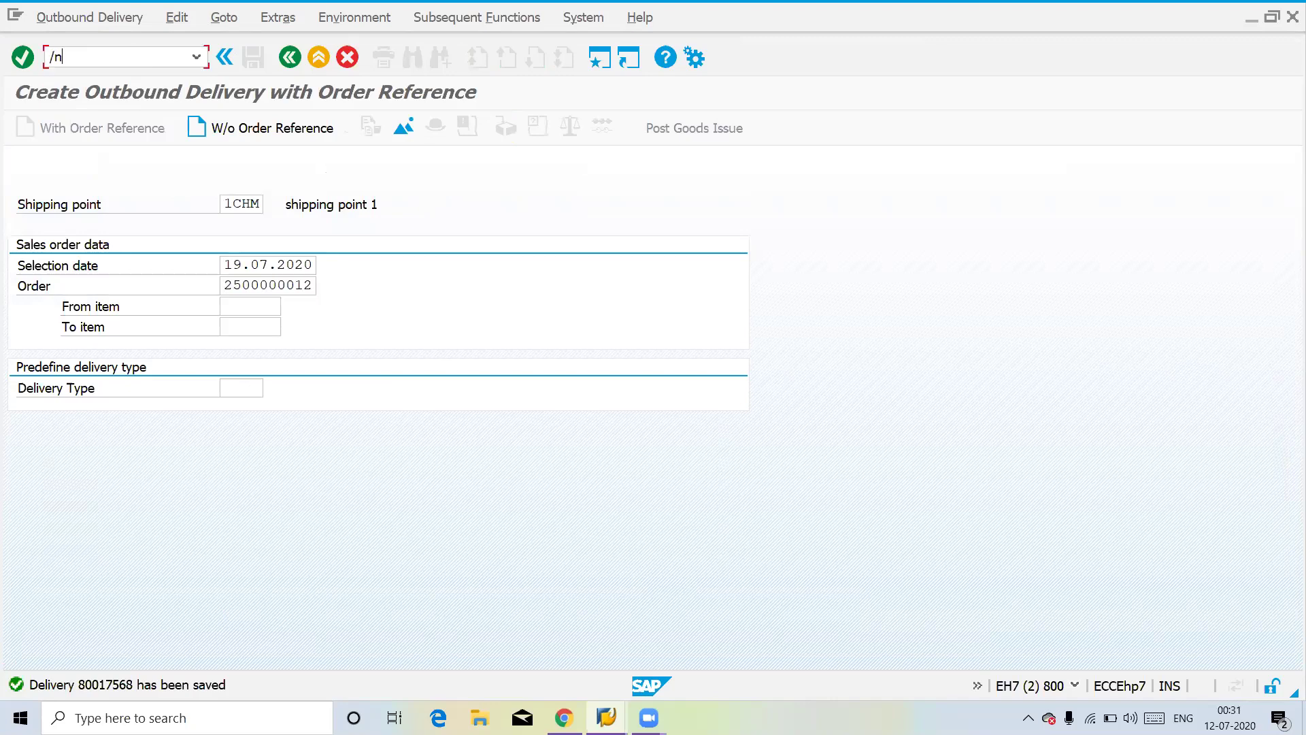
pyautogui.write('mmbe')
pyautogui.press('Return')
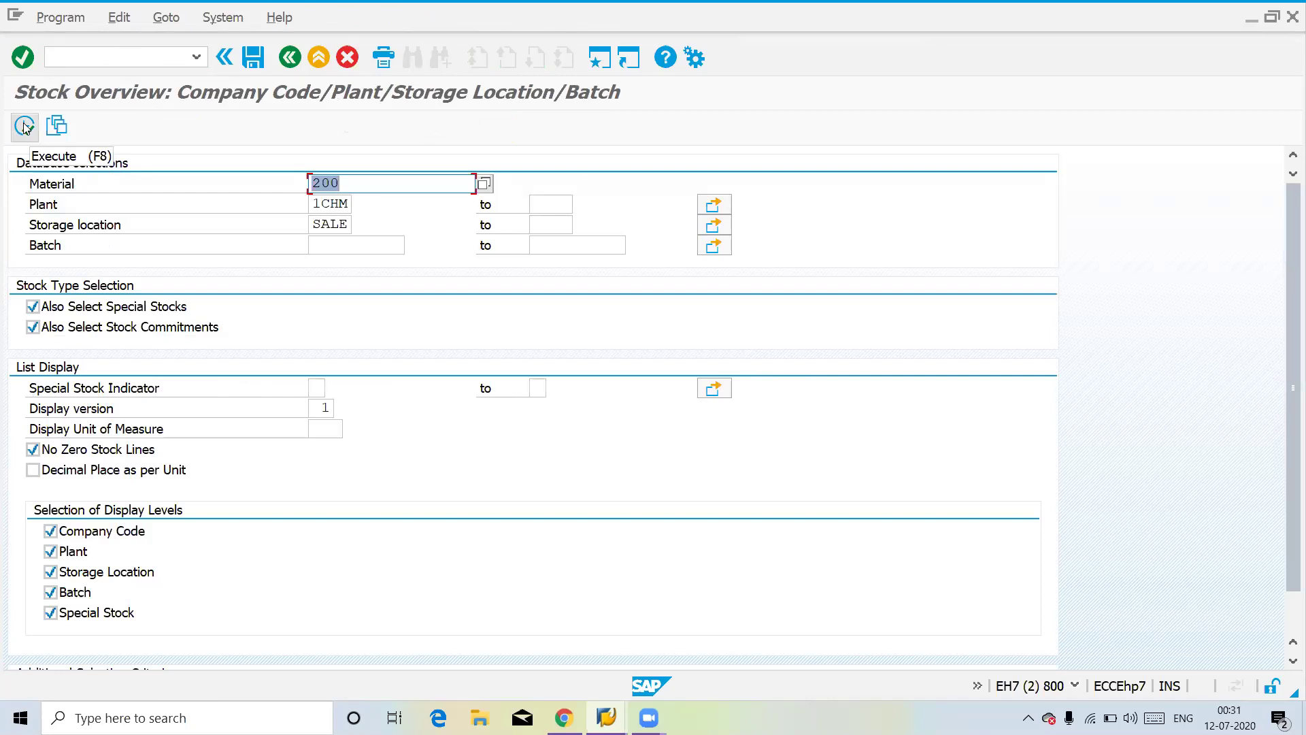
pyautogui.click(23, 127)
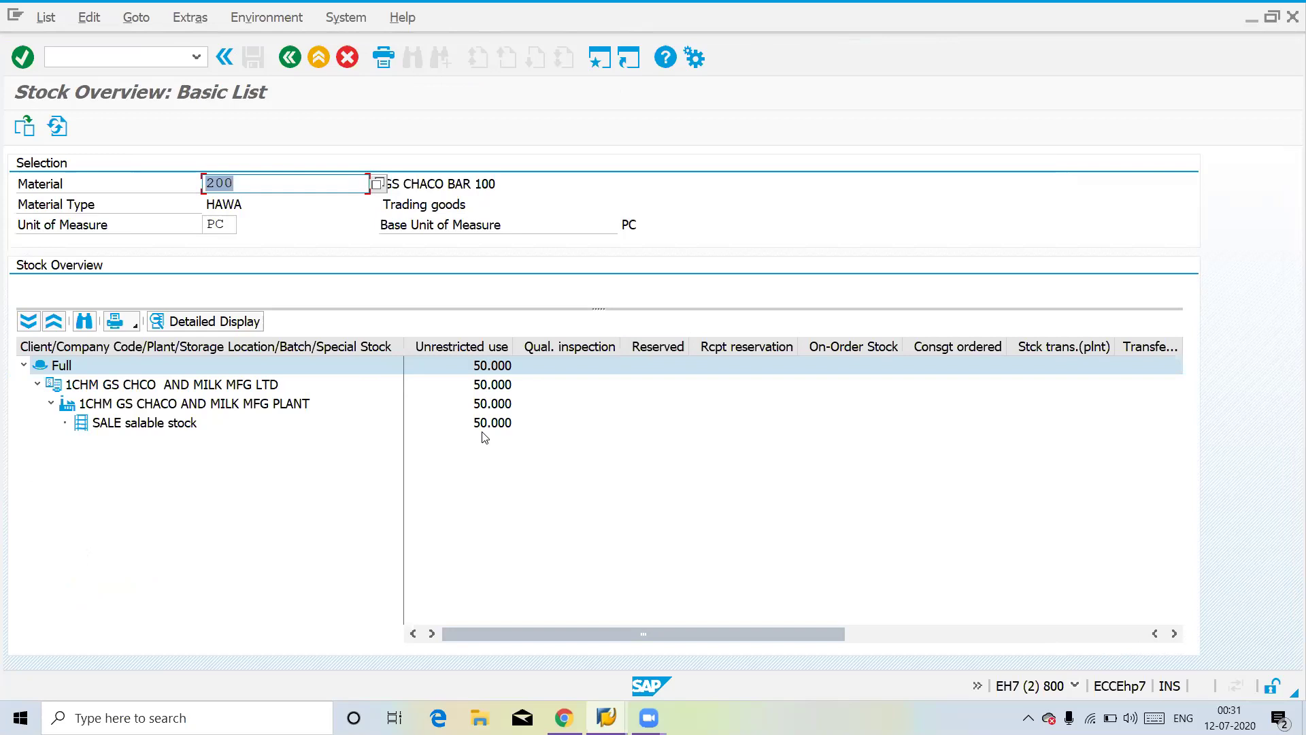
# Open the delivered sales order again with transaction VA02
pyautogui.click(71, 61)
pyautogui.write('/n')
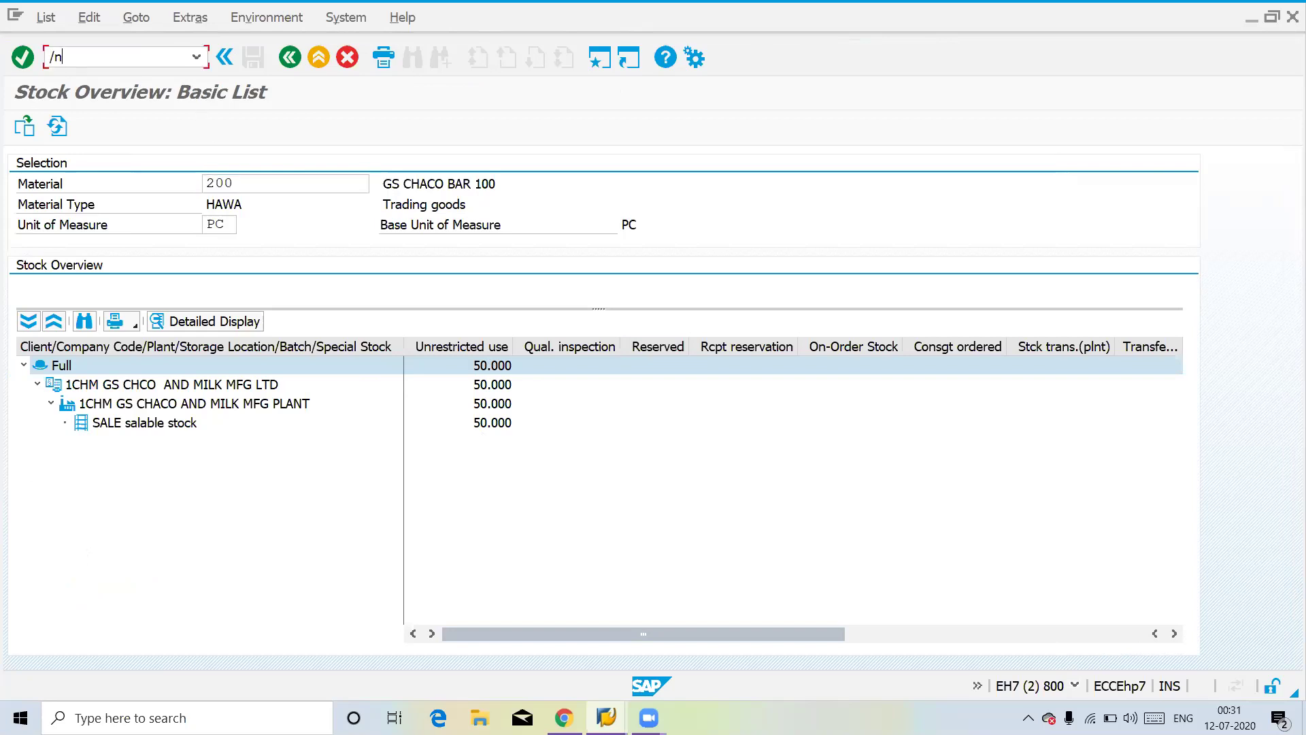
pyautogui.write('mm')
pyautogui.press('BackSpace')
pyautogui.press('BackSpace')
pyautogui.write('va02')
pyautogui.press('Return')
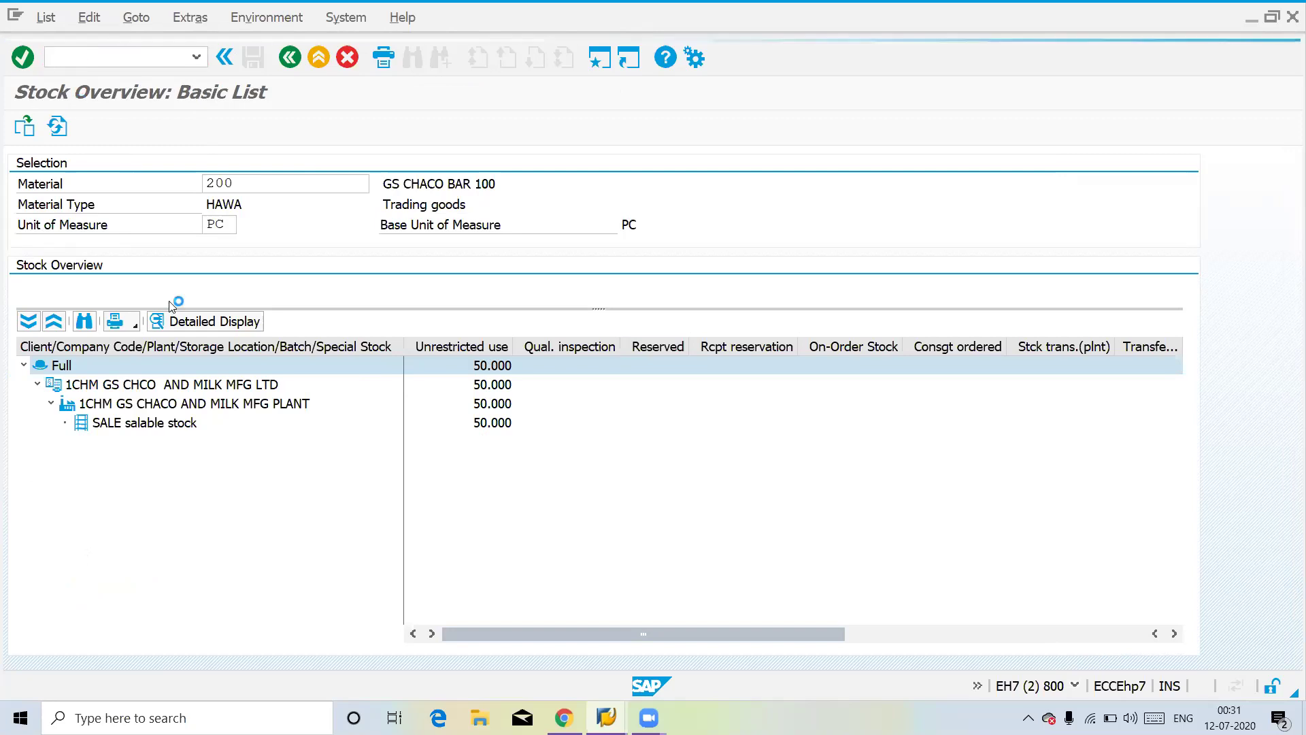
pyautogui.press('Return')
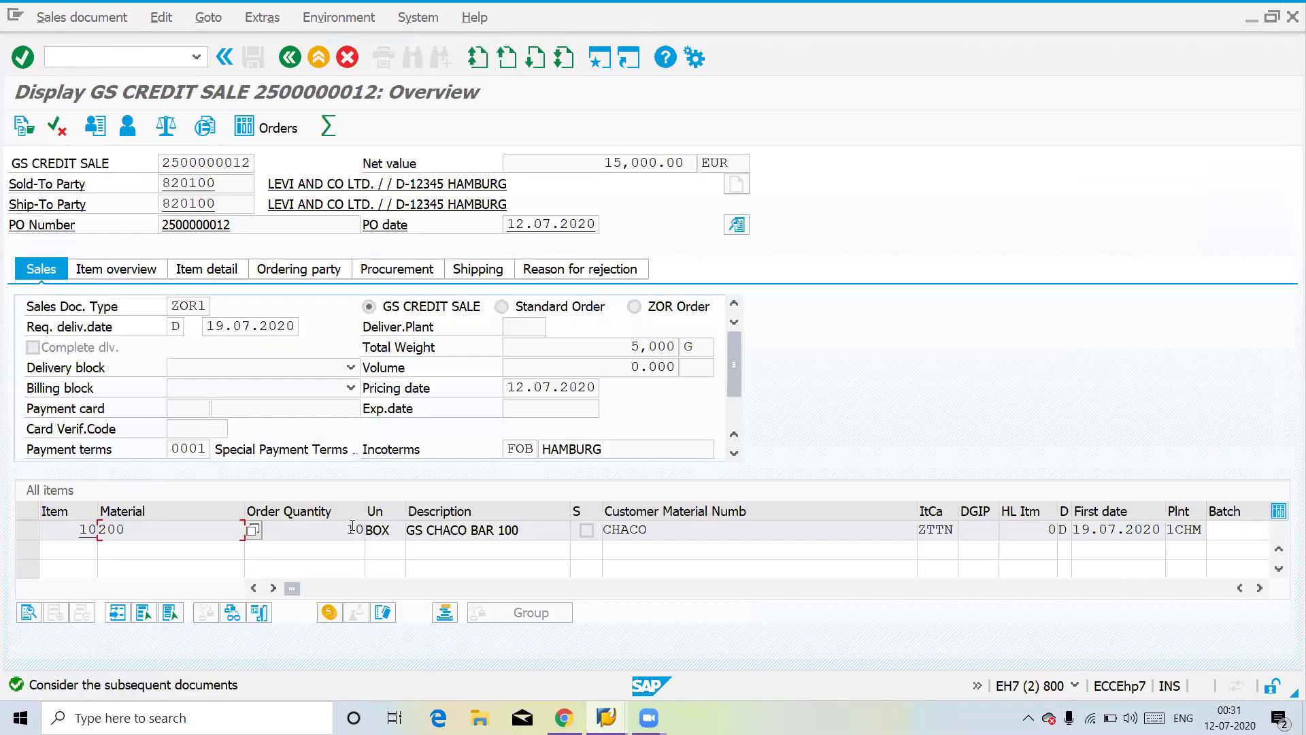
# Examine the BOX-to-PC quantity conversion in the item data of sales order item 10 and return to the order overview
pyautogui.doubleClick(352, 527)
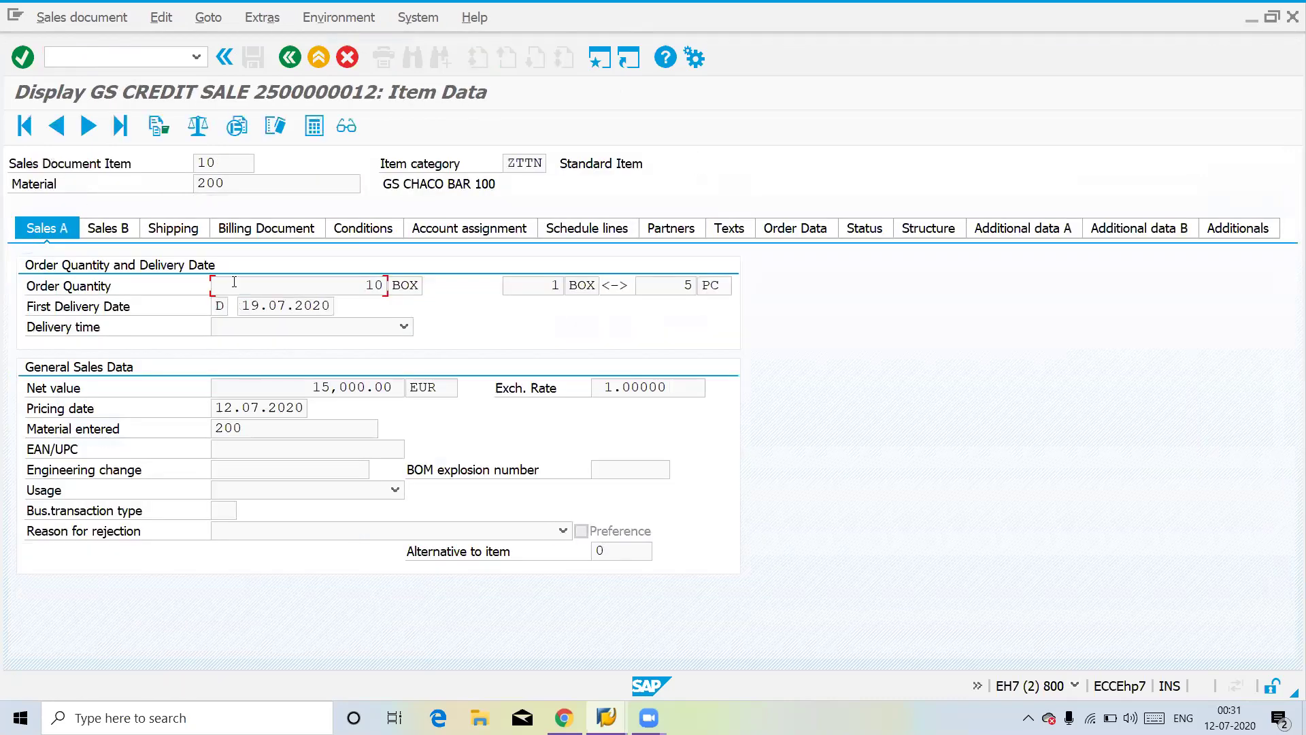
pyautogui.click(689, 286)
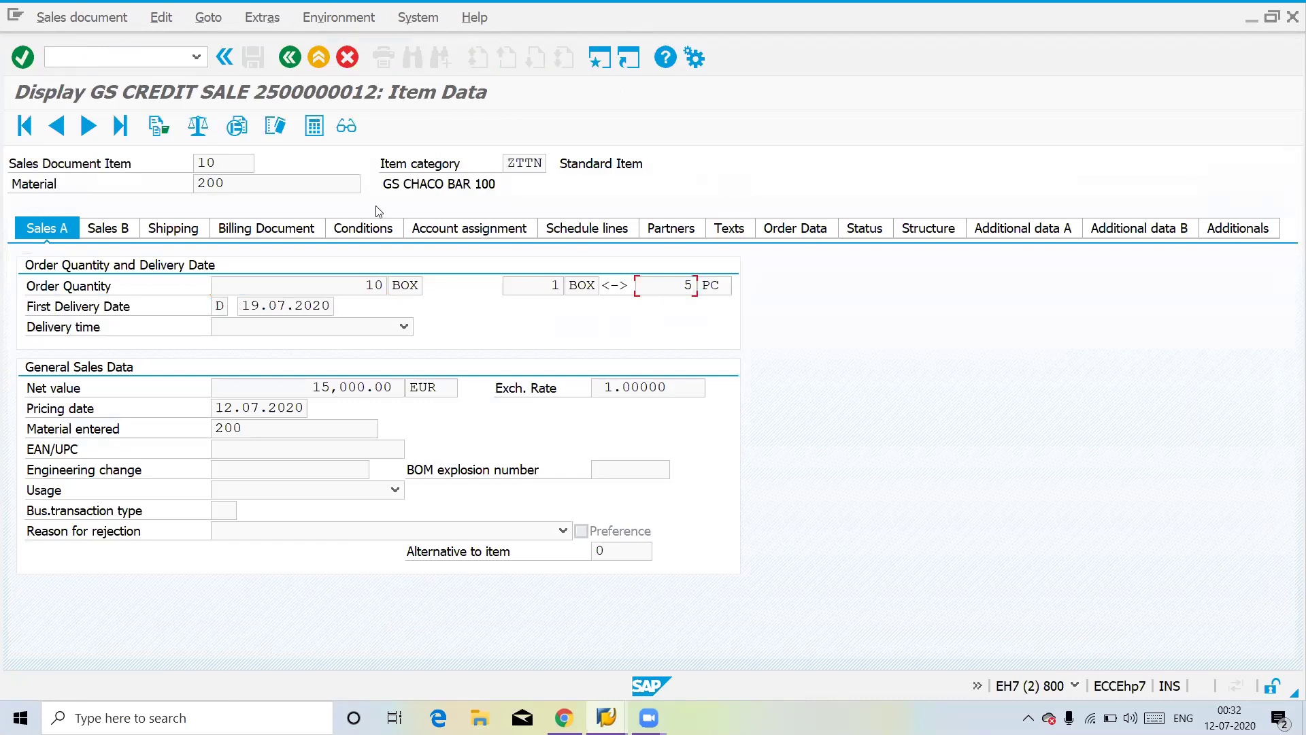
pyautogui.click(291, 58)
# Run the MMBE stock overview for material 200 in plant 1CHM, storage location SALE, to compare the stock in pieces
pyautogui.click(99, 54)
pyautogui.write('/n')
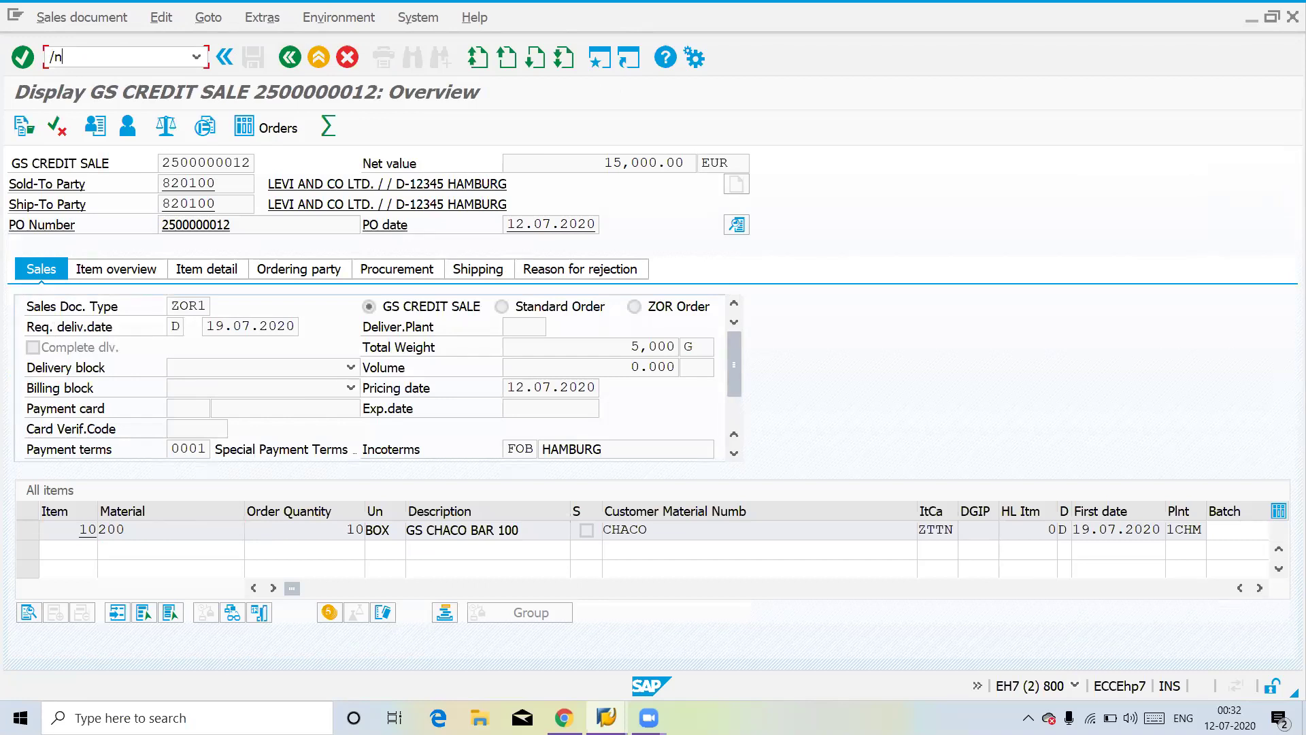
pyautogui.write('mmbe')
pyautogui.press('Return')
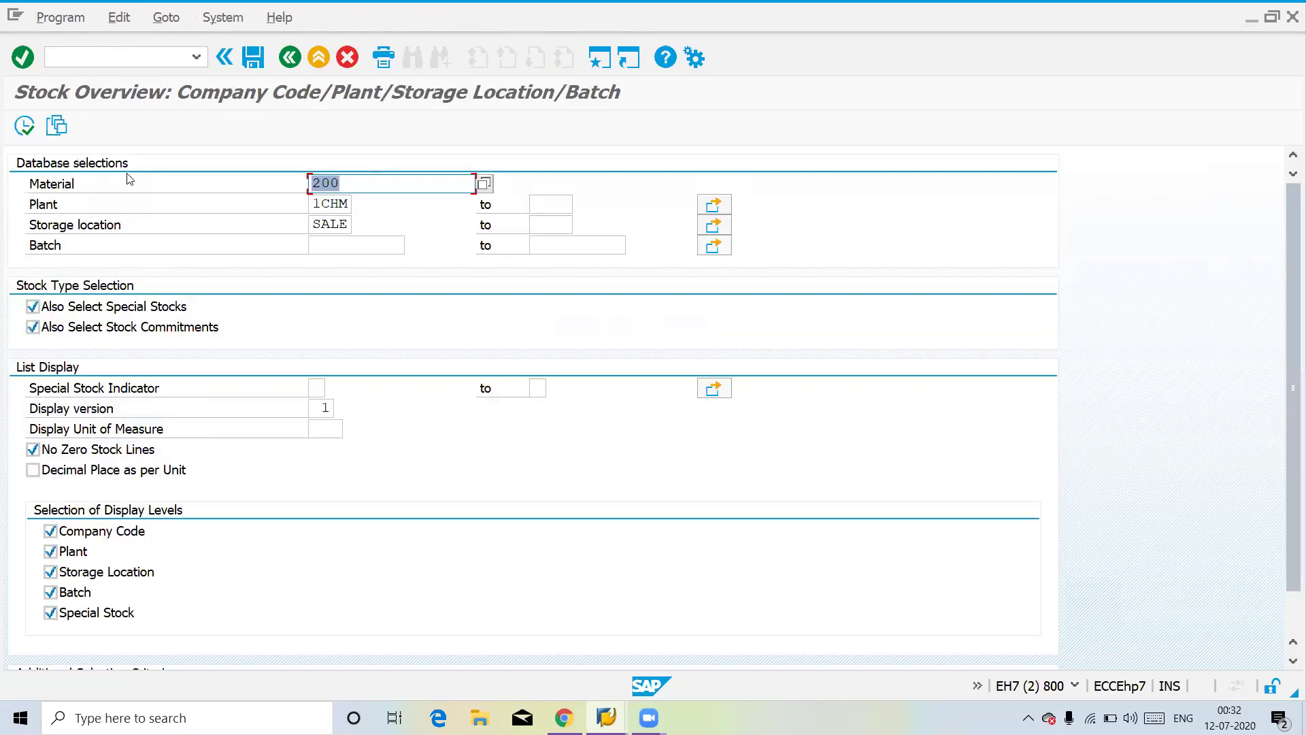
pyautogui.click(23, 126)
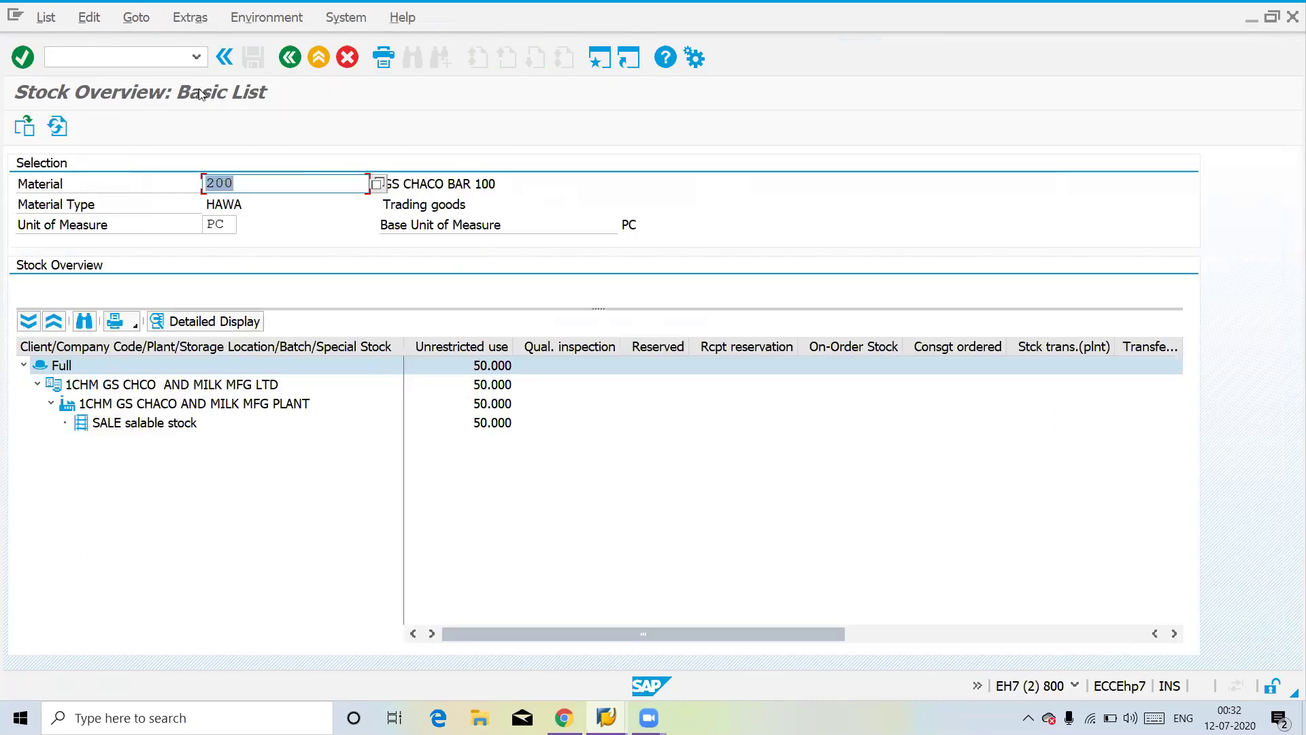
# Try to display the stock/requirements list for material 200 in plant 1CHM with transaction MD04
pyautogui.click(137, 58)
pyautogui.write('/n')
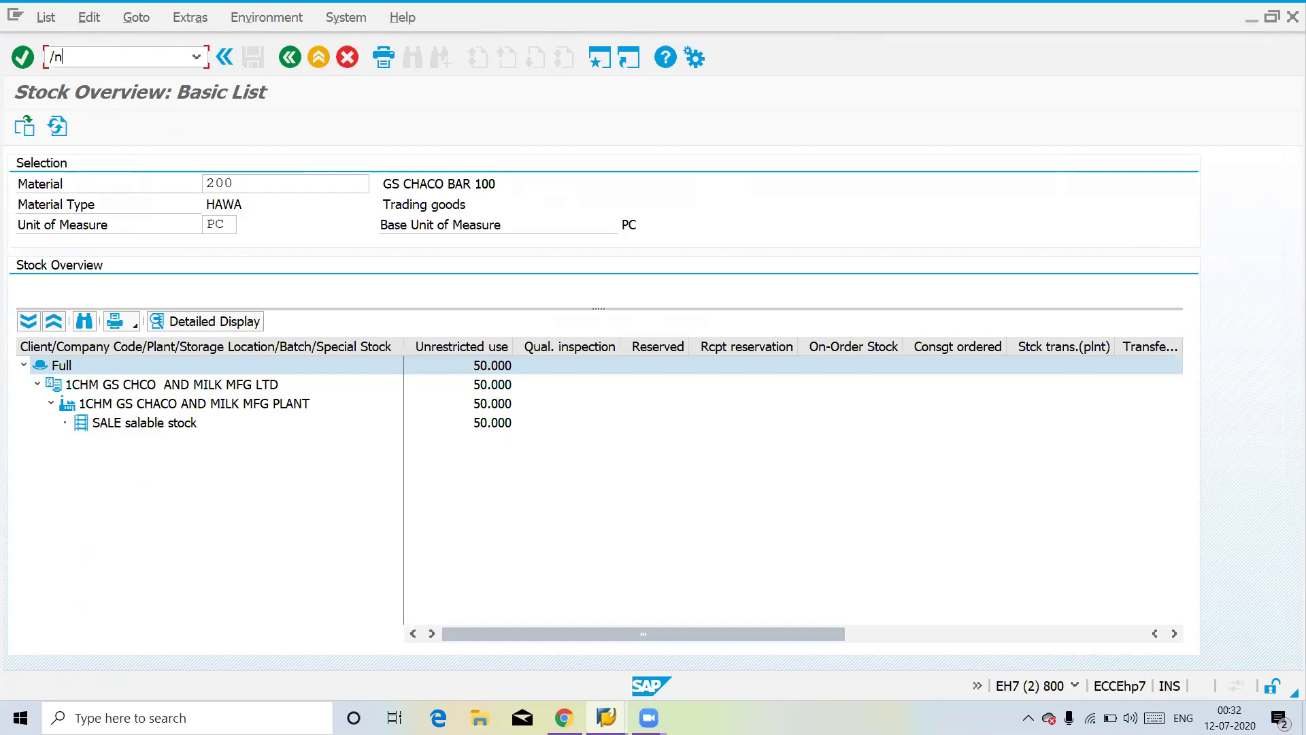
pyautogui.write('md04')
pyautogui.press('Return')
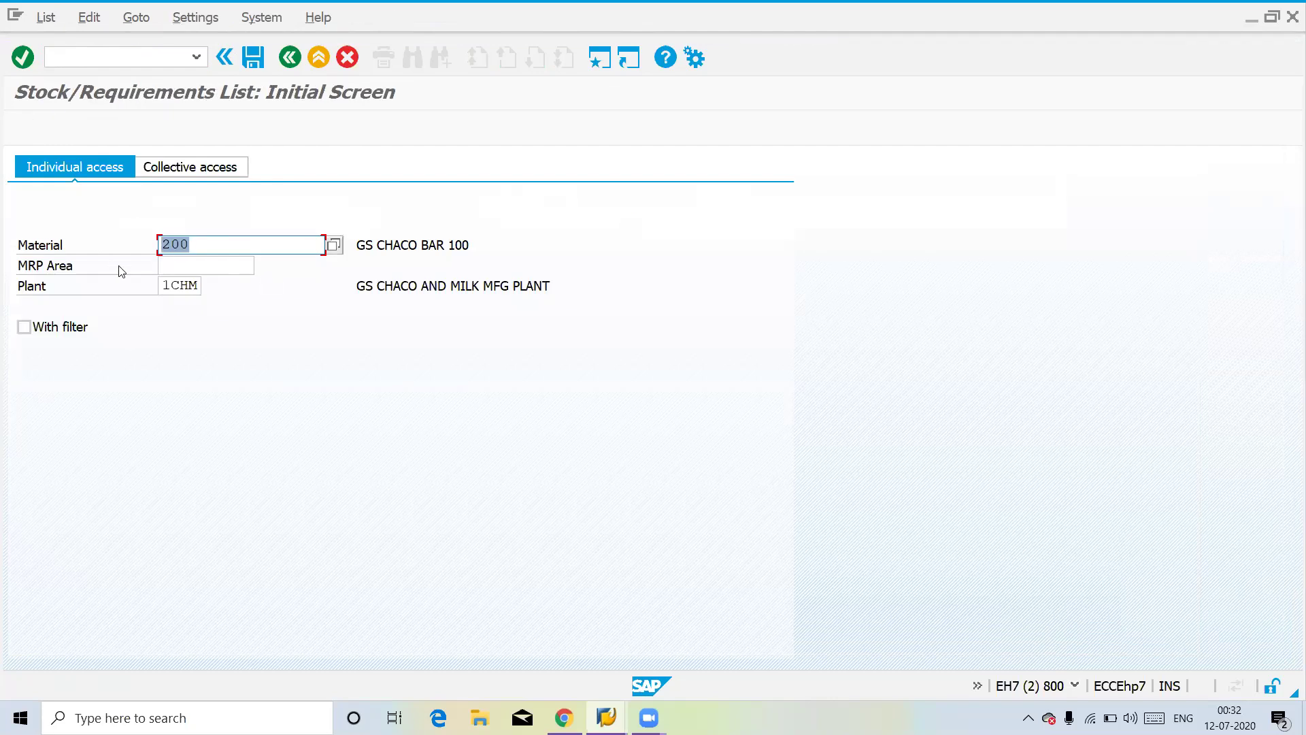
pyautogui.press('Return')
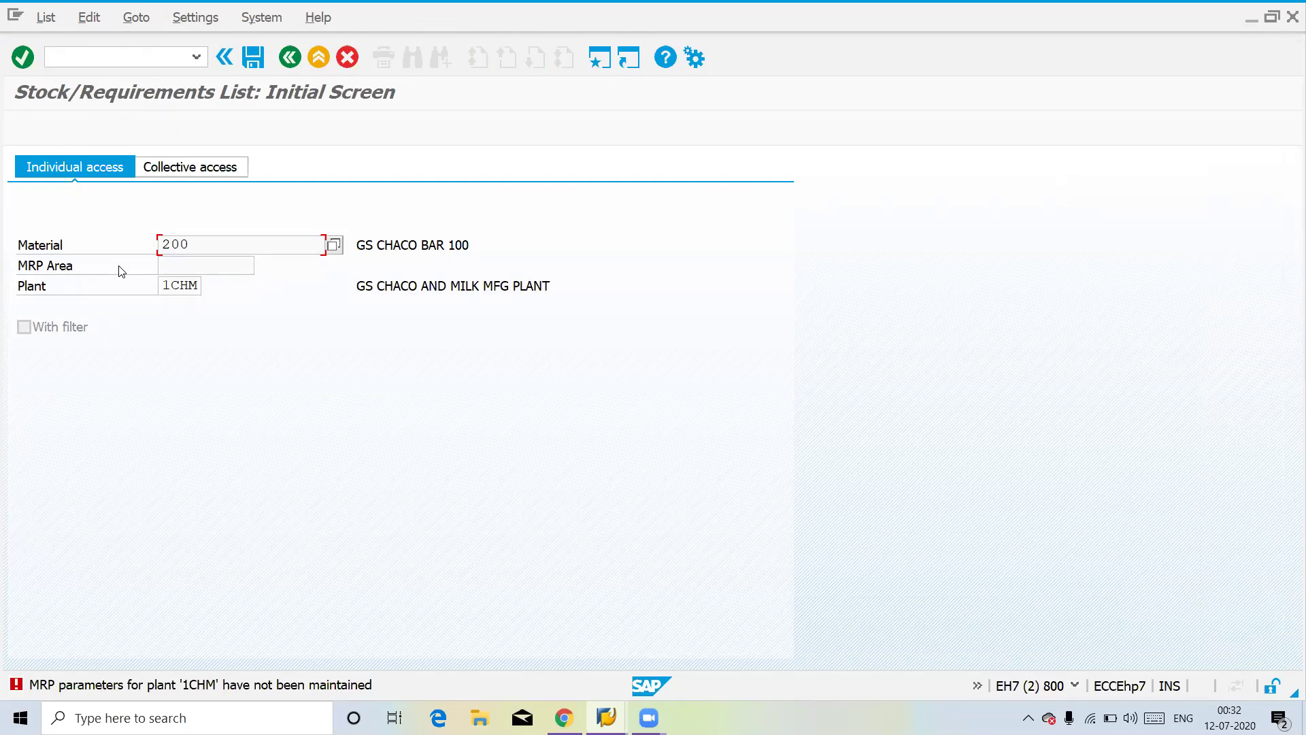
# Open the Reverse Goods Movement transaction and list the posted delivery for shipping point 1CHM, selecting both inbound and outbound deliveries
pyautogui.click(142, 53)
pyautogui.write('/n')
pyautogui.write('vl')
pyautogui.press('Return')
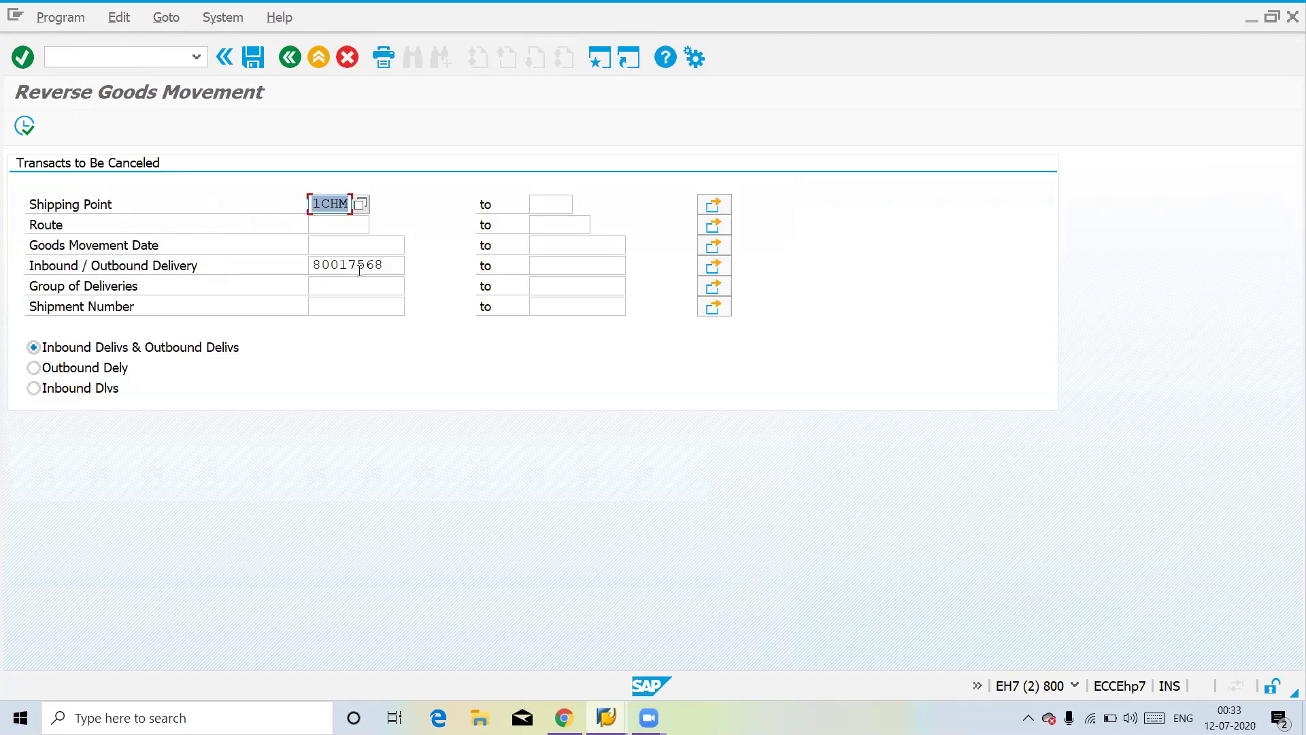
pyautogui.click(52, 371)
pyautogui.click(43, 395)
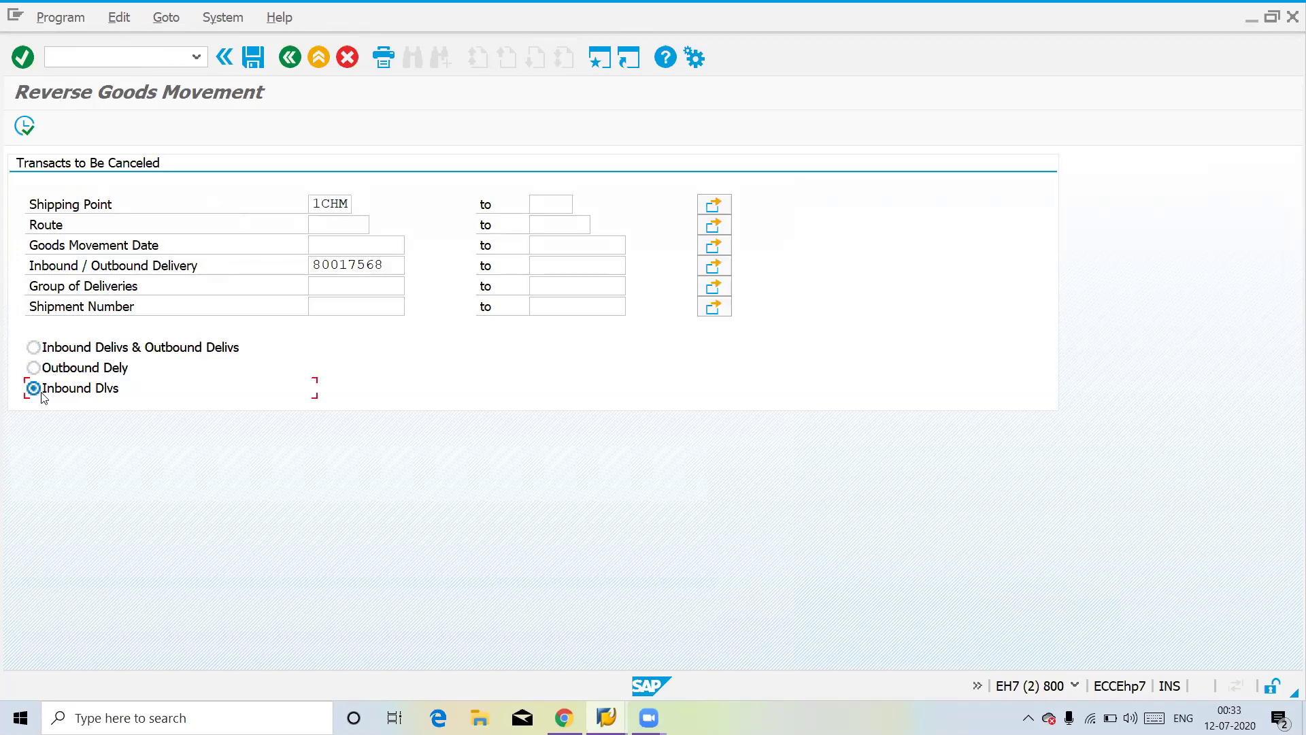
pyautogui.click(33, 368)
pyautogui.click(40, 389)
pyautogui.click(40, 349)
pyautogui.click(18, 131)
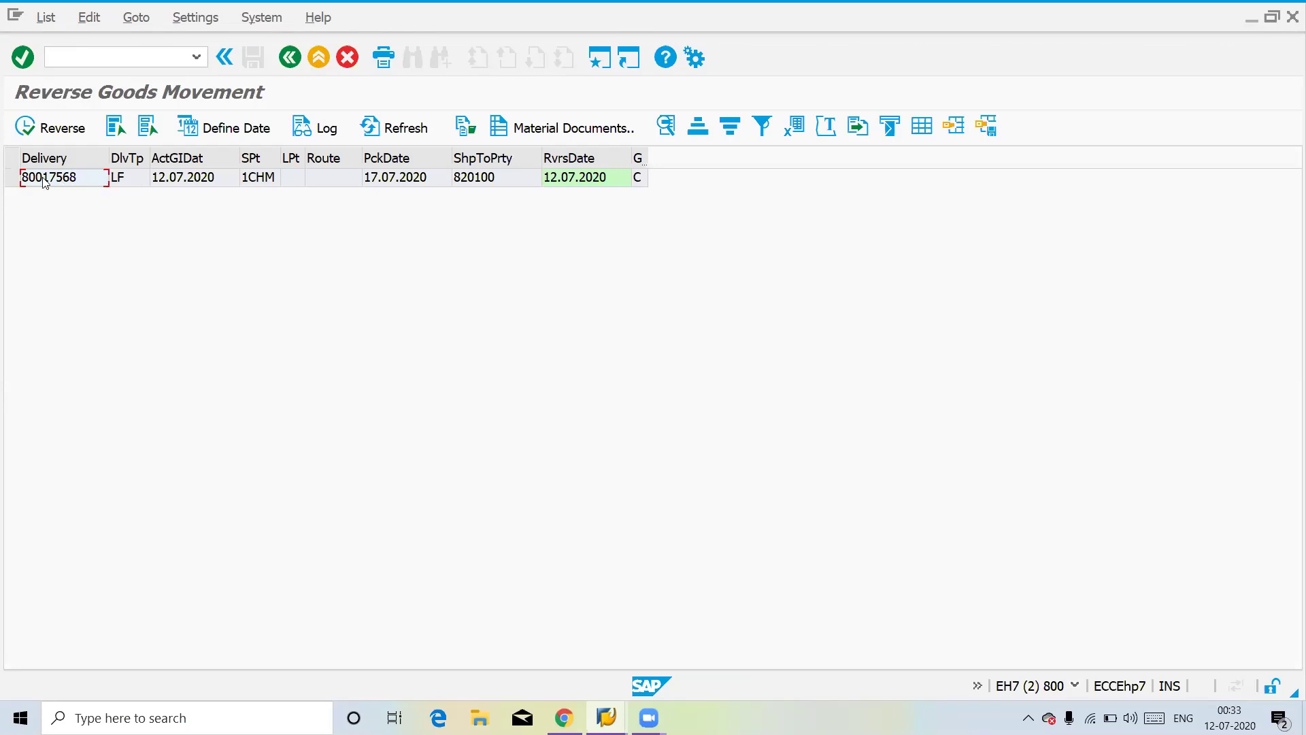
# Reverse the goods movement of the listed delivery and close the reversal log
pyautogui.click(13, 176)
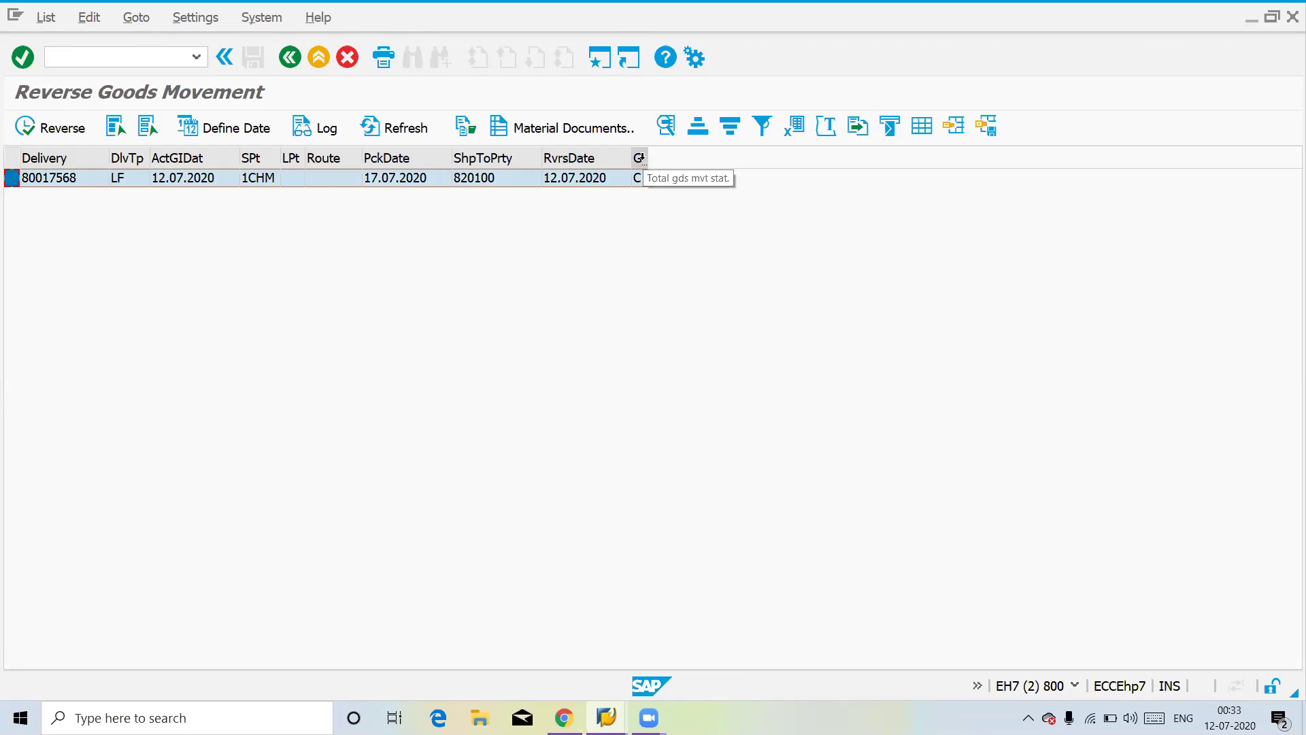
pyautogui.click(59, 137)
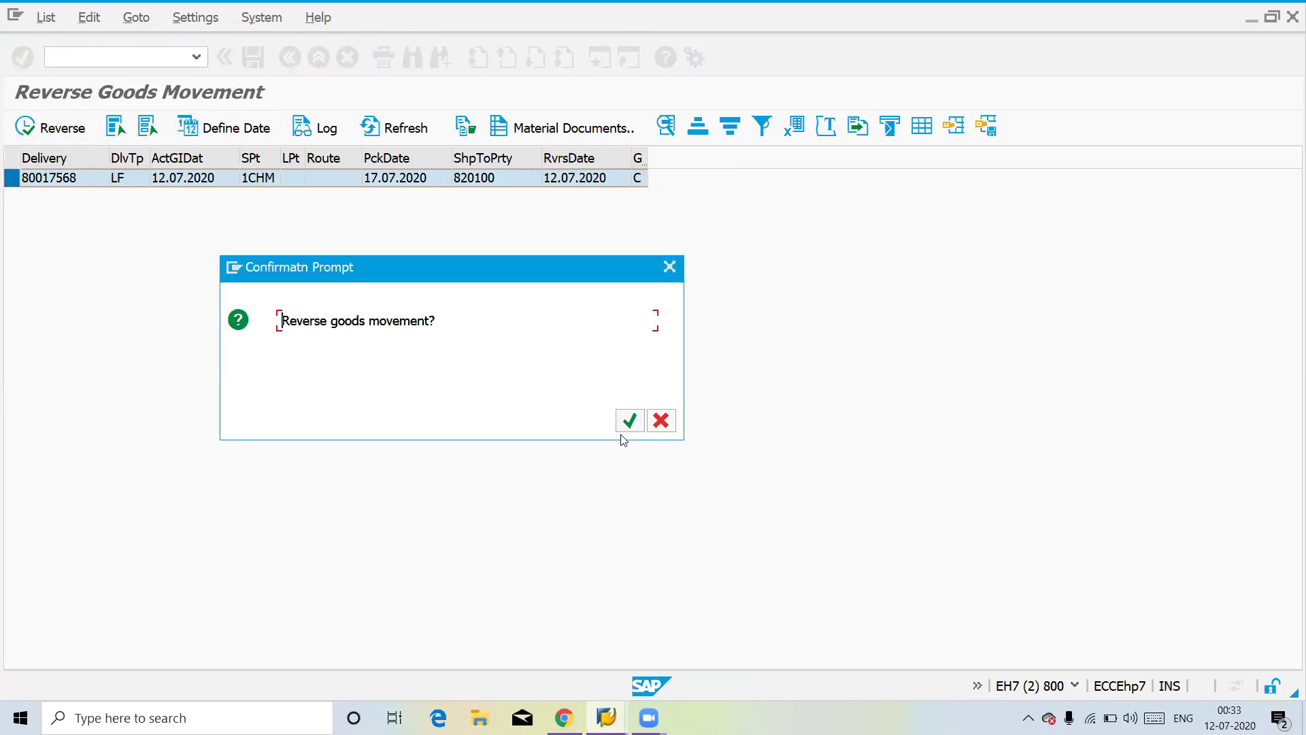
pyautogui.click(627, 422)
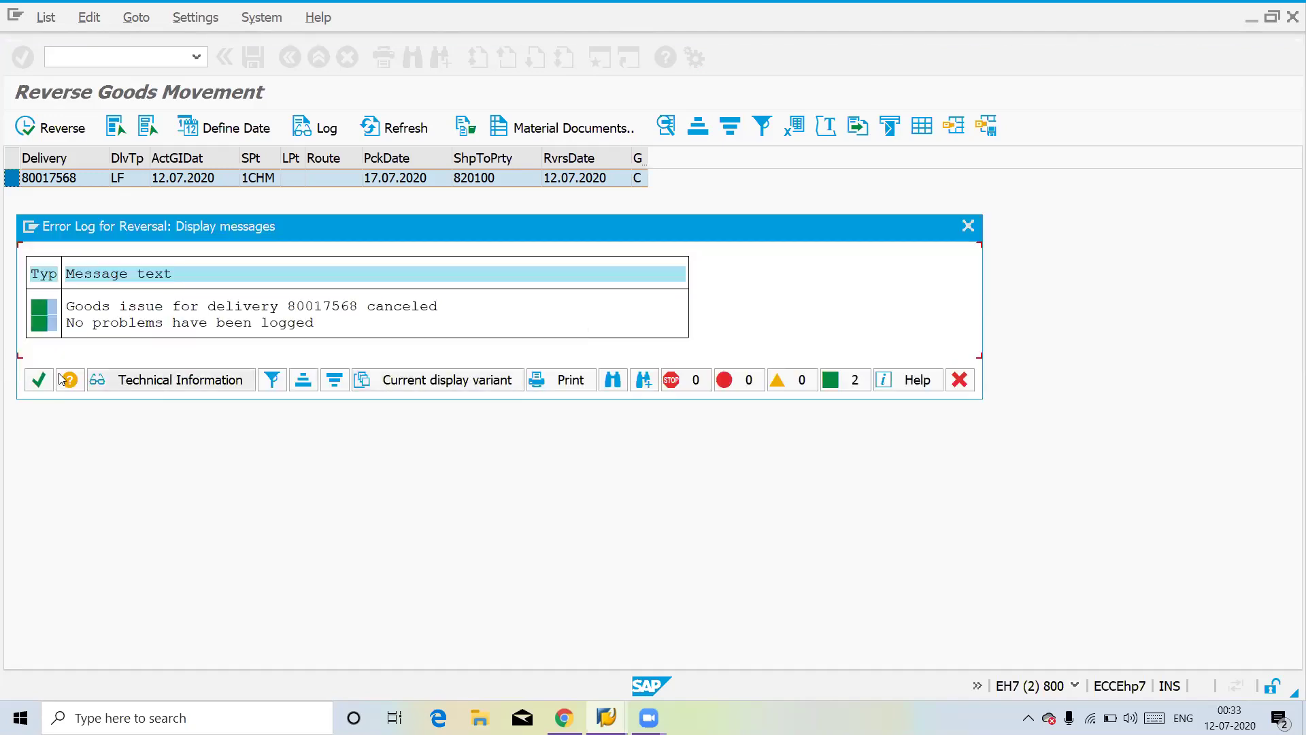
pyautogui.click(35, 380)
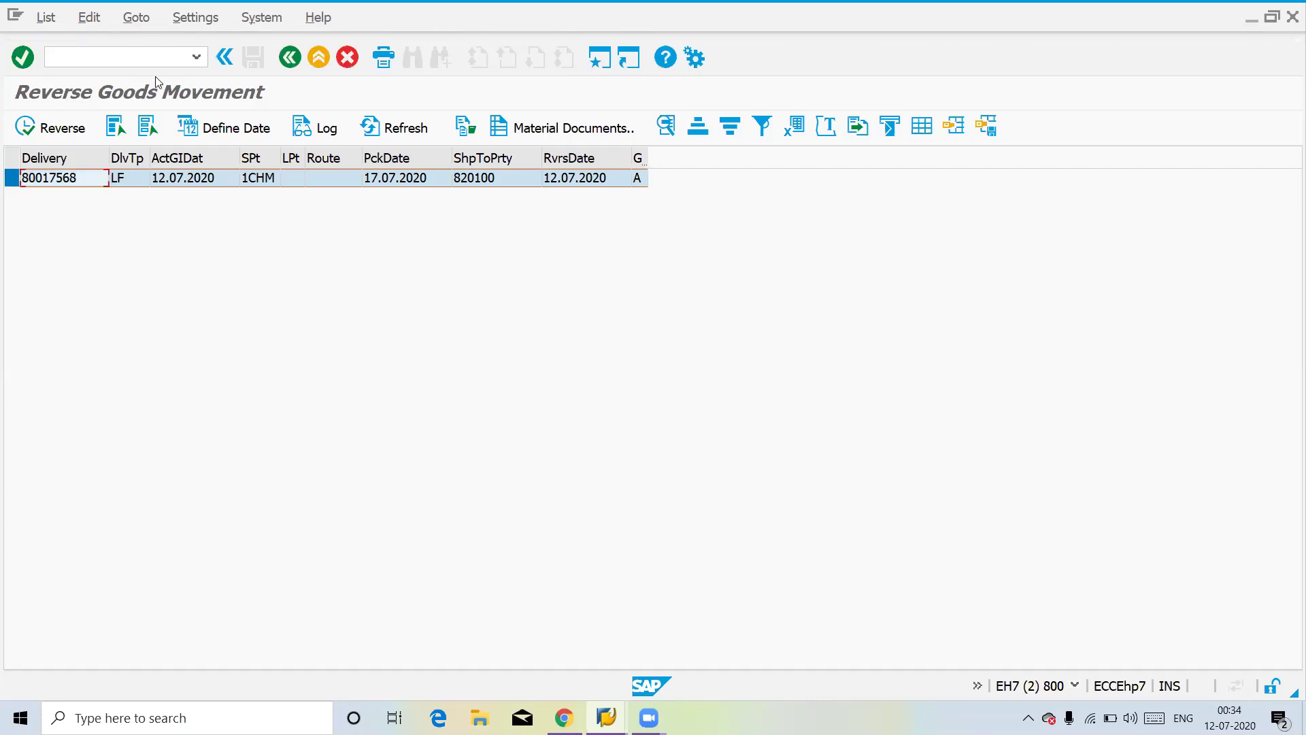
# Rerun the MMBE stock overview for material 200 to check the stock after the goods issue reversal
pyautogui.write('/nmmbe')
pyautogui.press('Return')
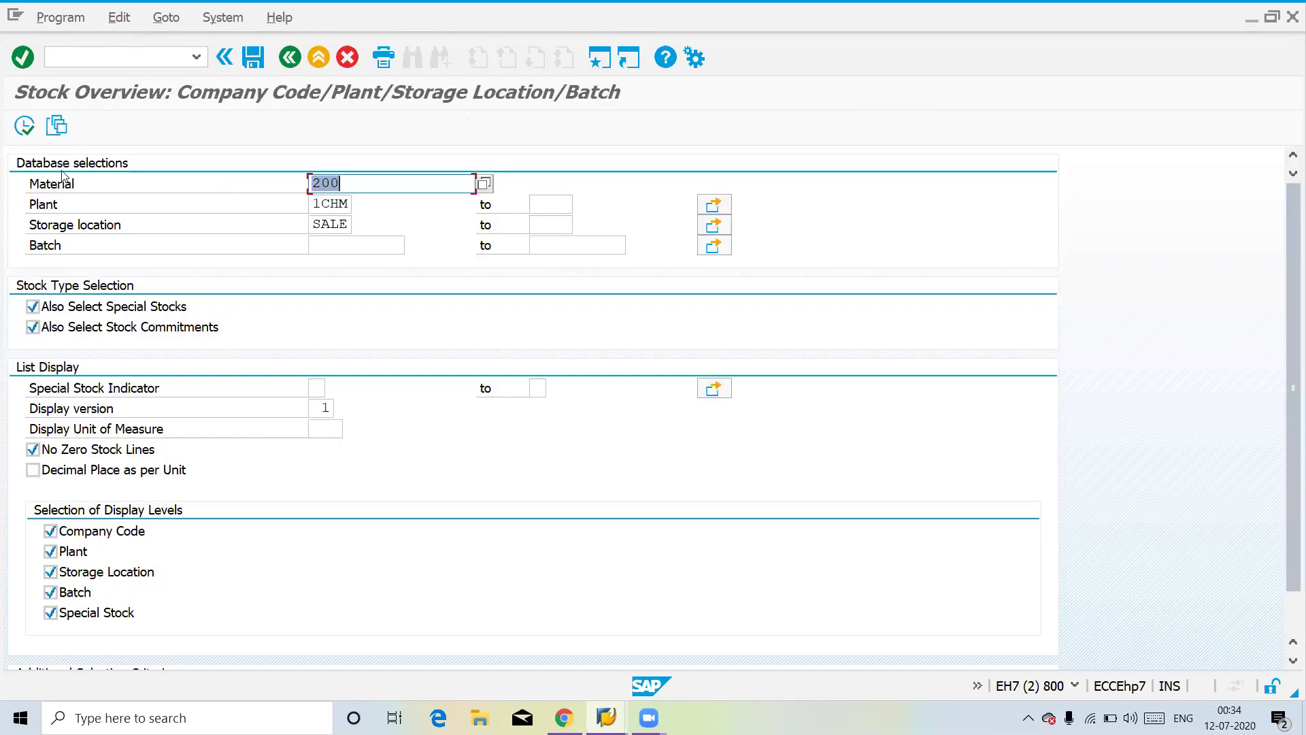
pyautogui.click(25, 126)
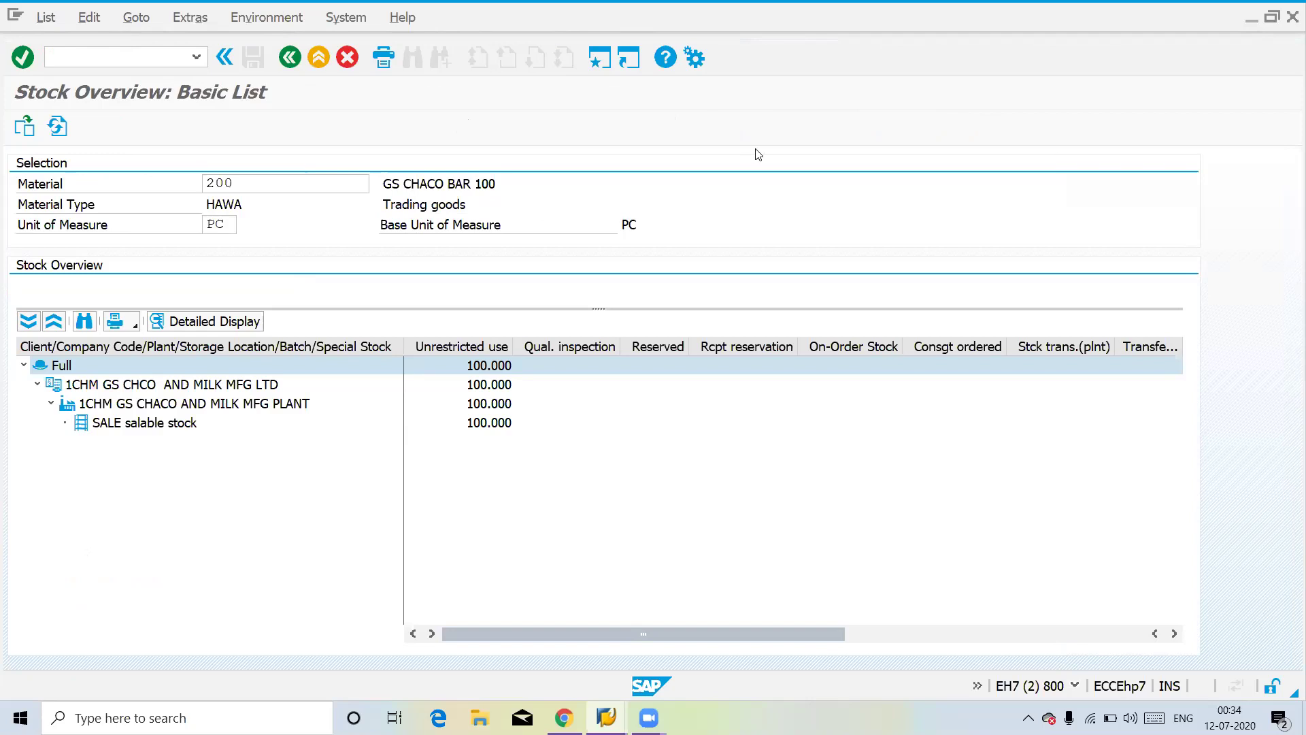
# Open transaction OMWD and position on valuation area 1CHM to examine the valuation grouping codes of the company's plants
pyautogui.click(107, 54)
pyautogui.write('/n')
pyautogui.write('om')
pyautogui.write('od')
pyautogui.press('Return')
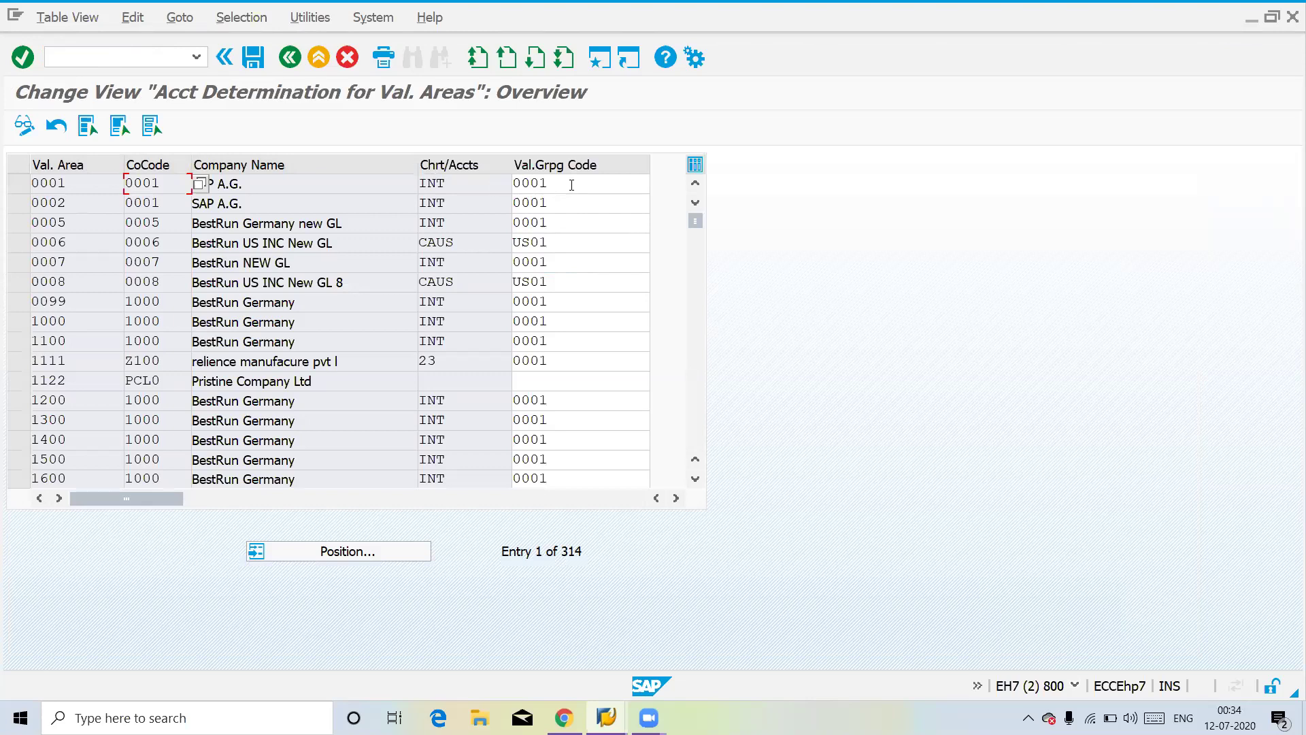
pyautogui.click(313, 552)
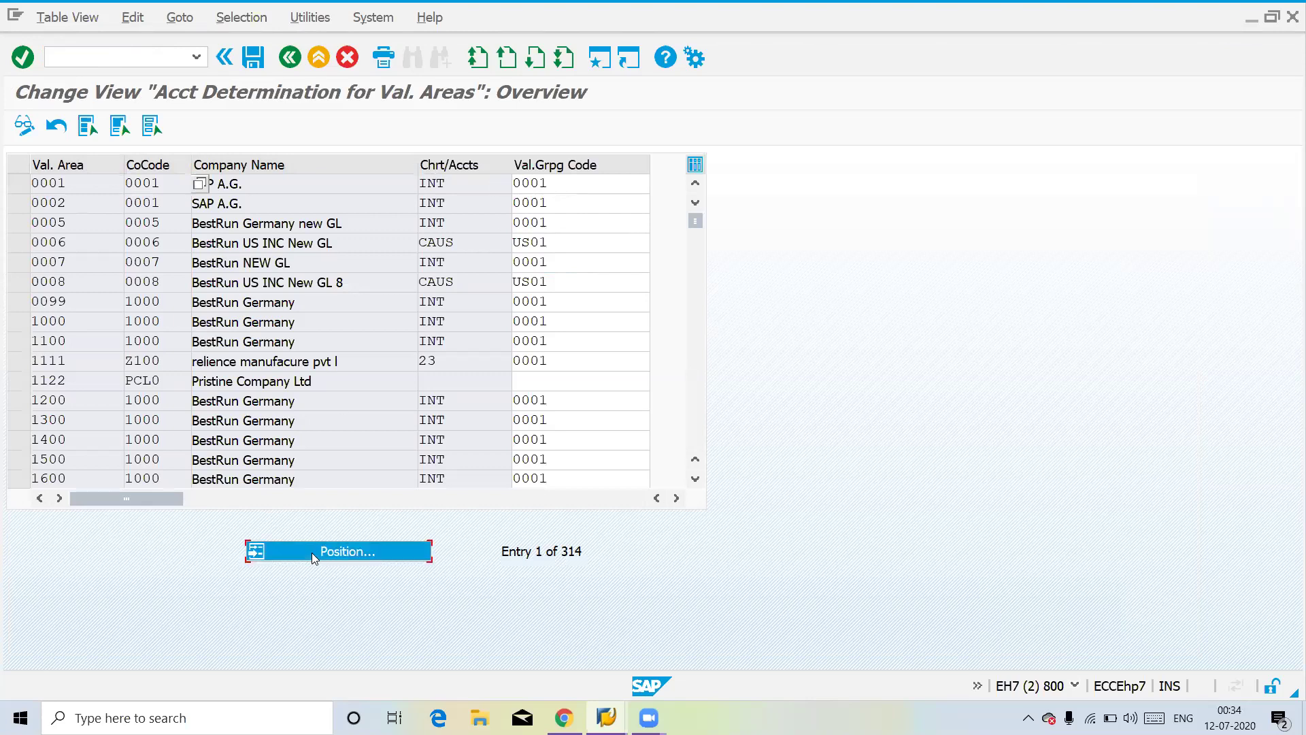
pyautogui.write('1100')
pyautogui.press('Return')
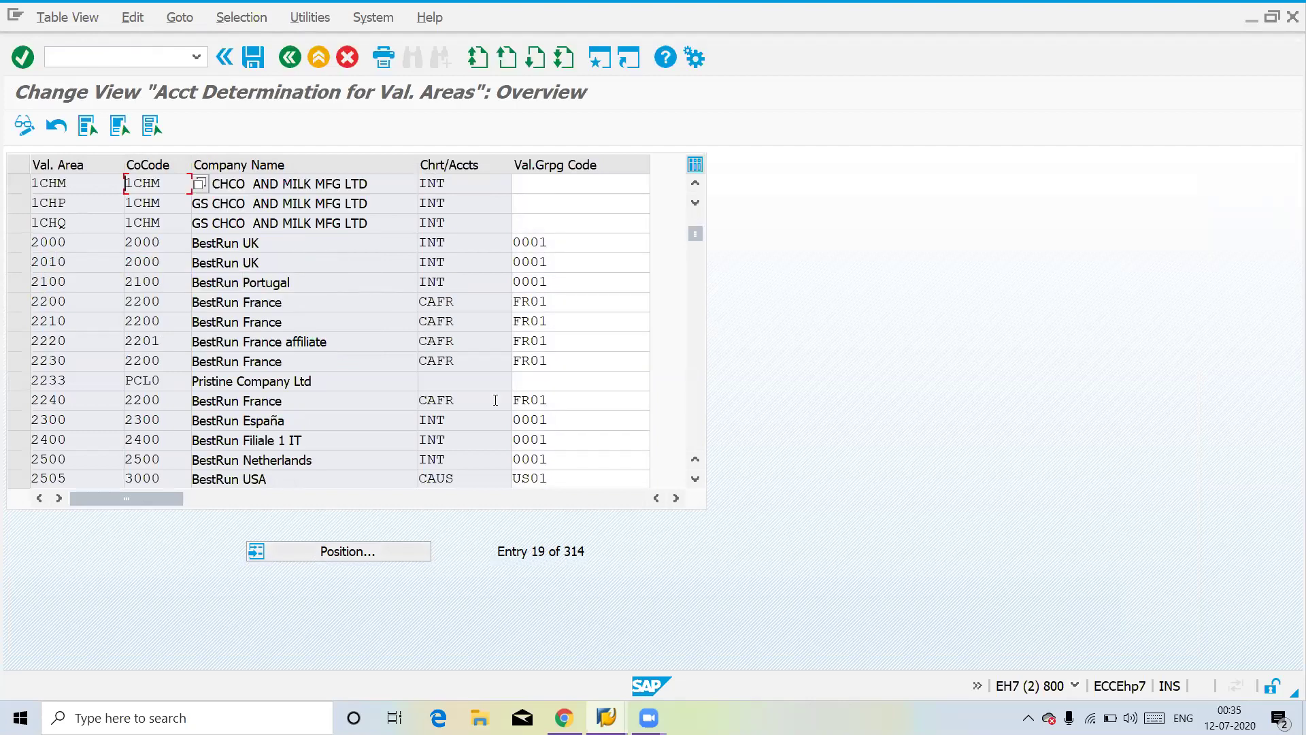
pyautogui.click(518, 187)
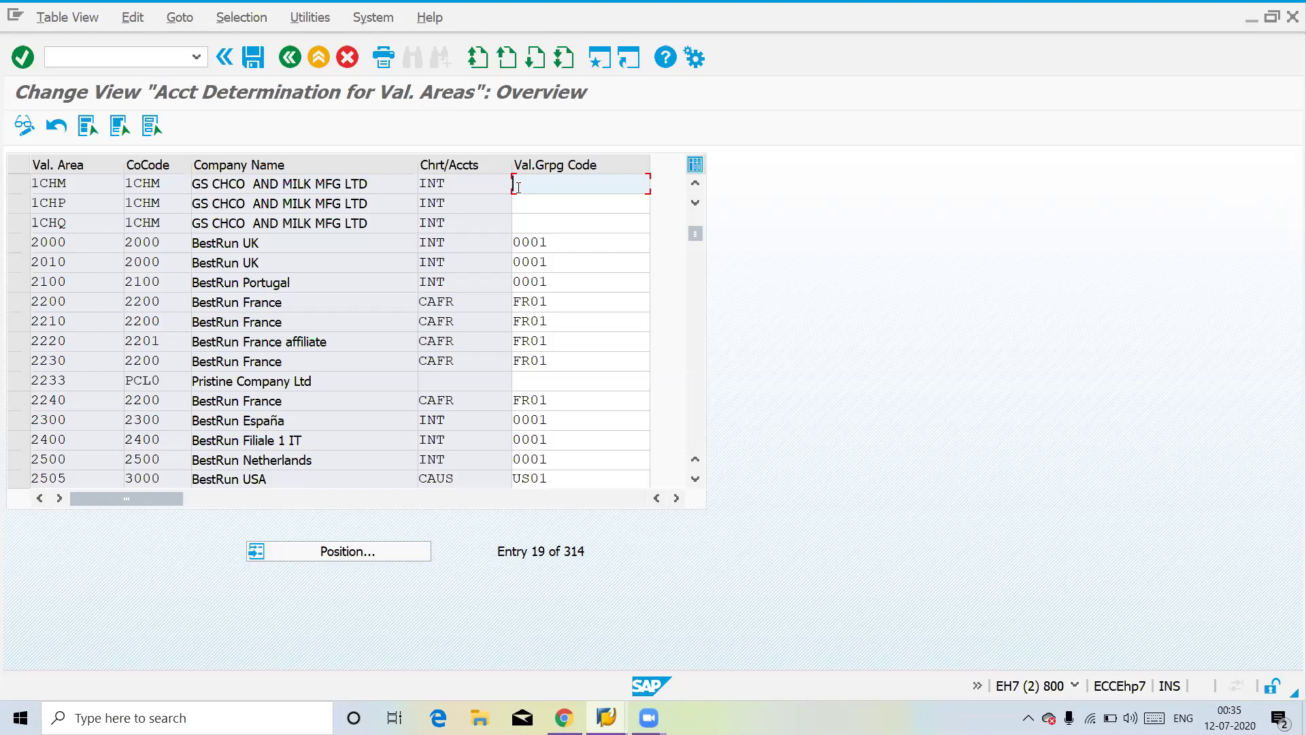
pyautogui.click(524, 226)
pyautogui.click(527, 184)
# Open central G/L account maintenance with transaction FS00
pyautogui.click(112, 59)
pyautogui.write('/')
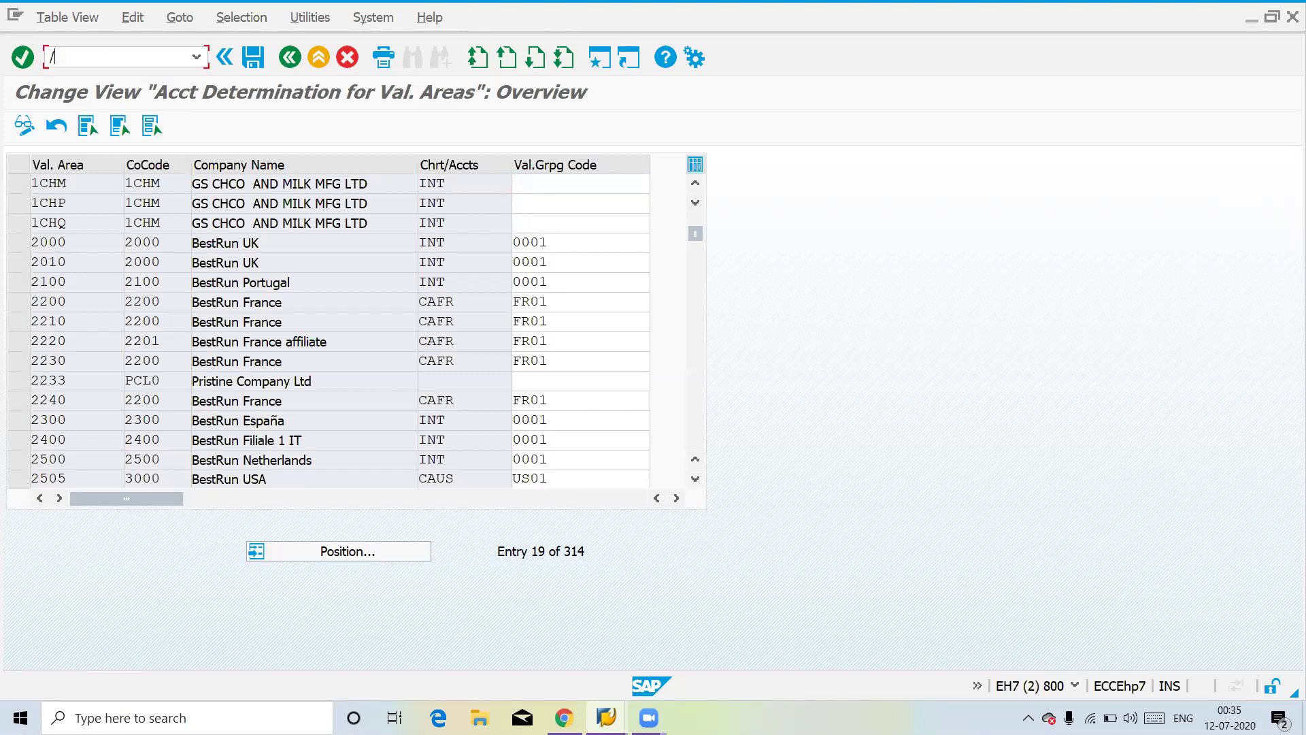
pyautogui.write('n')
pyautogui.write('fs')
pyautogui.press('BackSpace')
pyautogui.write('s00')
pyautogui.press('Return')
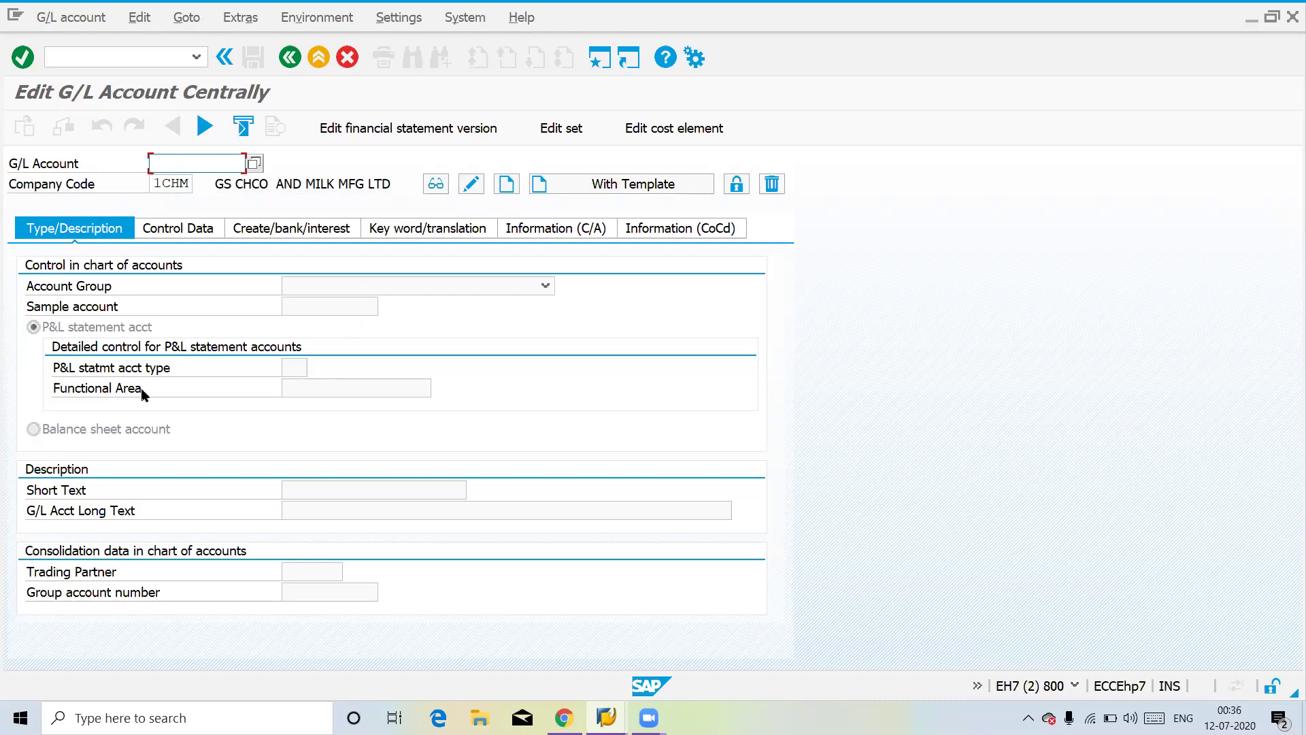
# Open the posting period intervals with transaction OB52 and look through the entries of the different variants
pyautogui.click(131, 58)
pyautogui.write('/n')
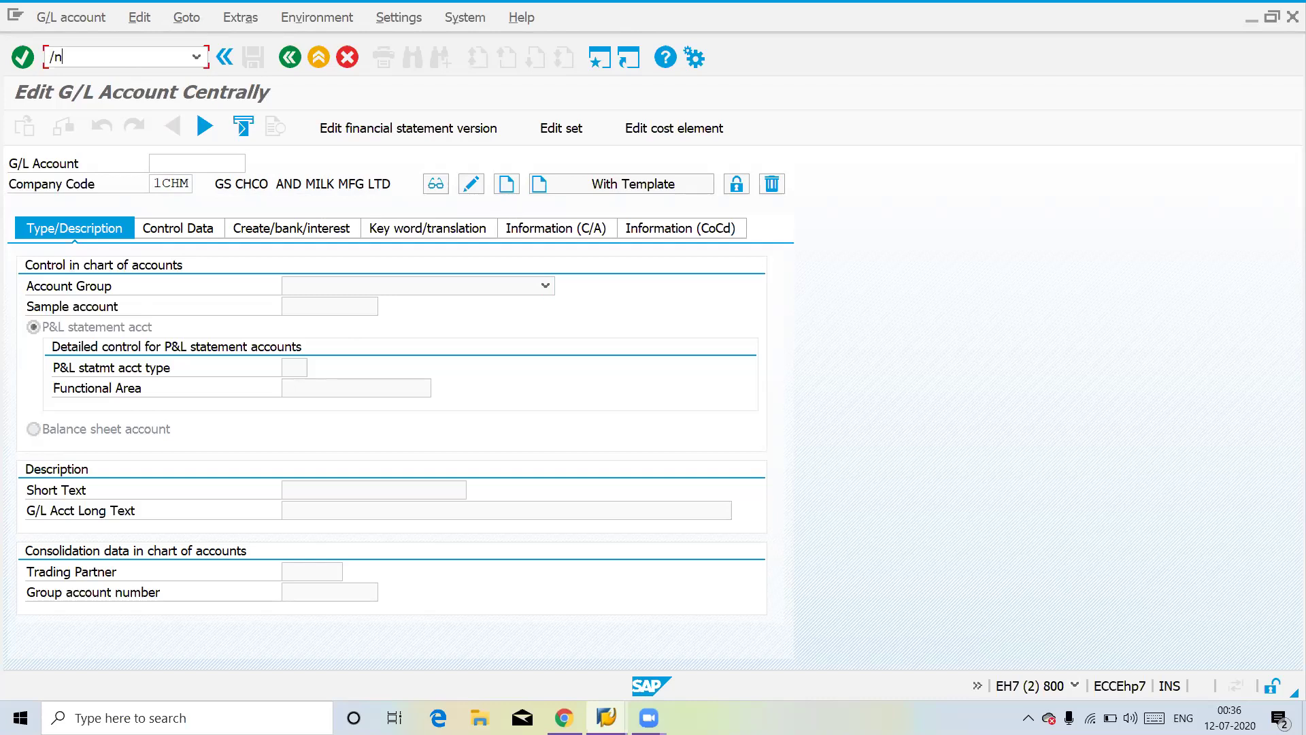
pyautogui.write('ob52')
pyautogui.press('Return')
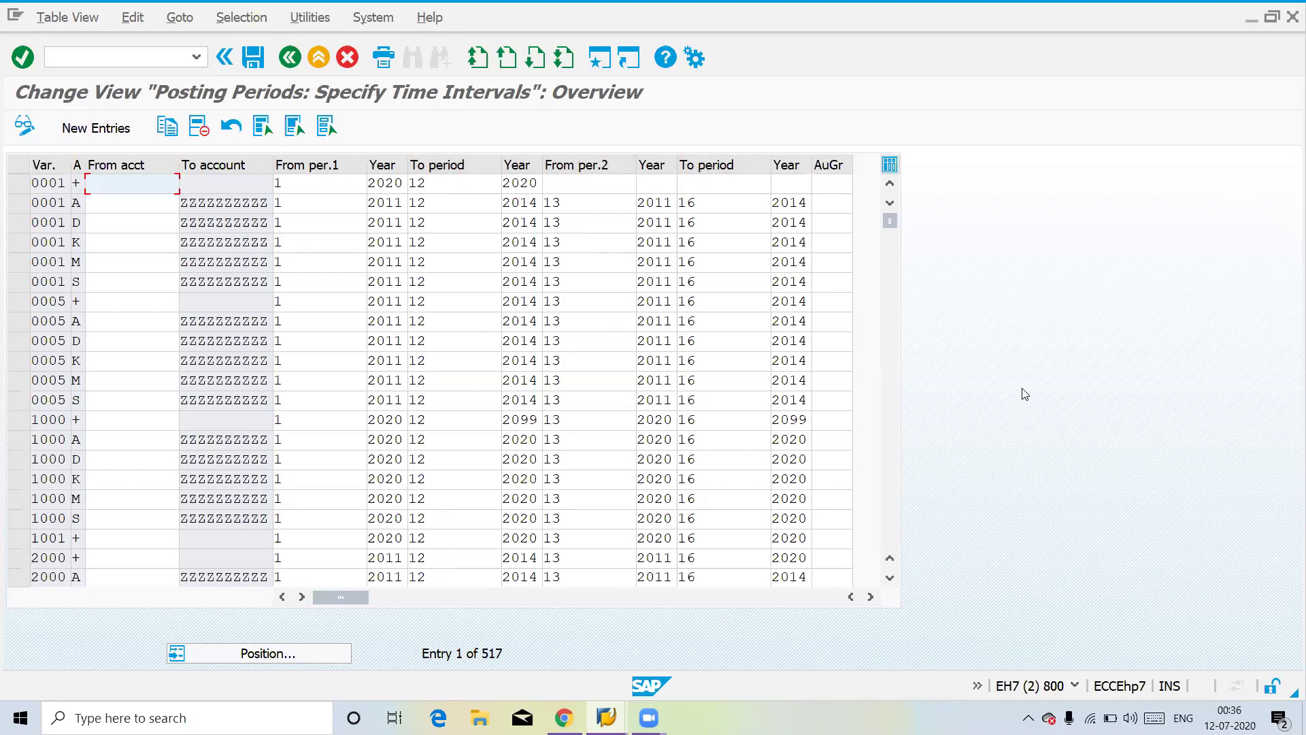
pyautogui.click(888, 501)
pyautogui.click(889, 503)
pyautogui.doubleClick(888, 503)
pyautogui.doubleClick(888, 504)
pyautogui.doubleClick(888, 503)
pyautogui.click(889, 503)
pyautogui.doubleClick(888, 507)
pyautogui.click(889, 507)
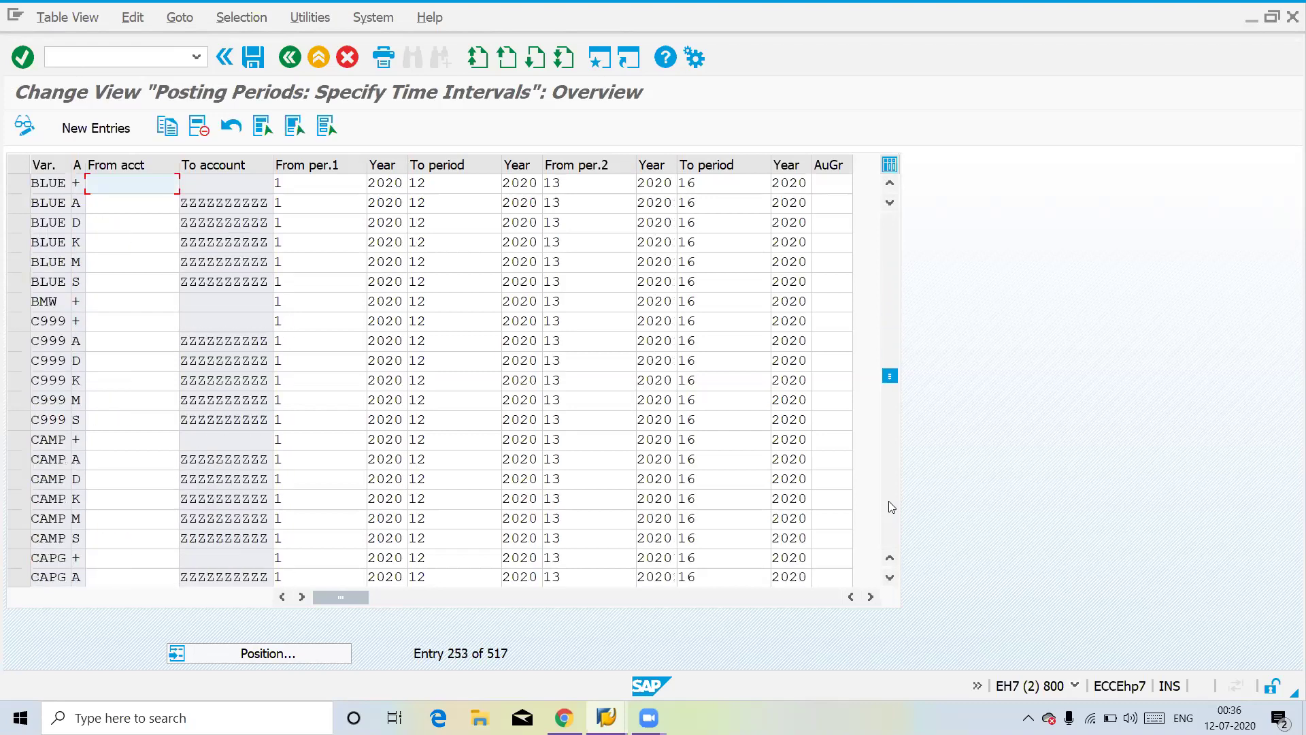
# Read the field help for the posting period variant BLUE and close it
pyautogui.click(50, 183)
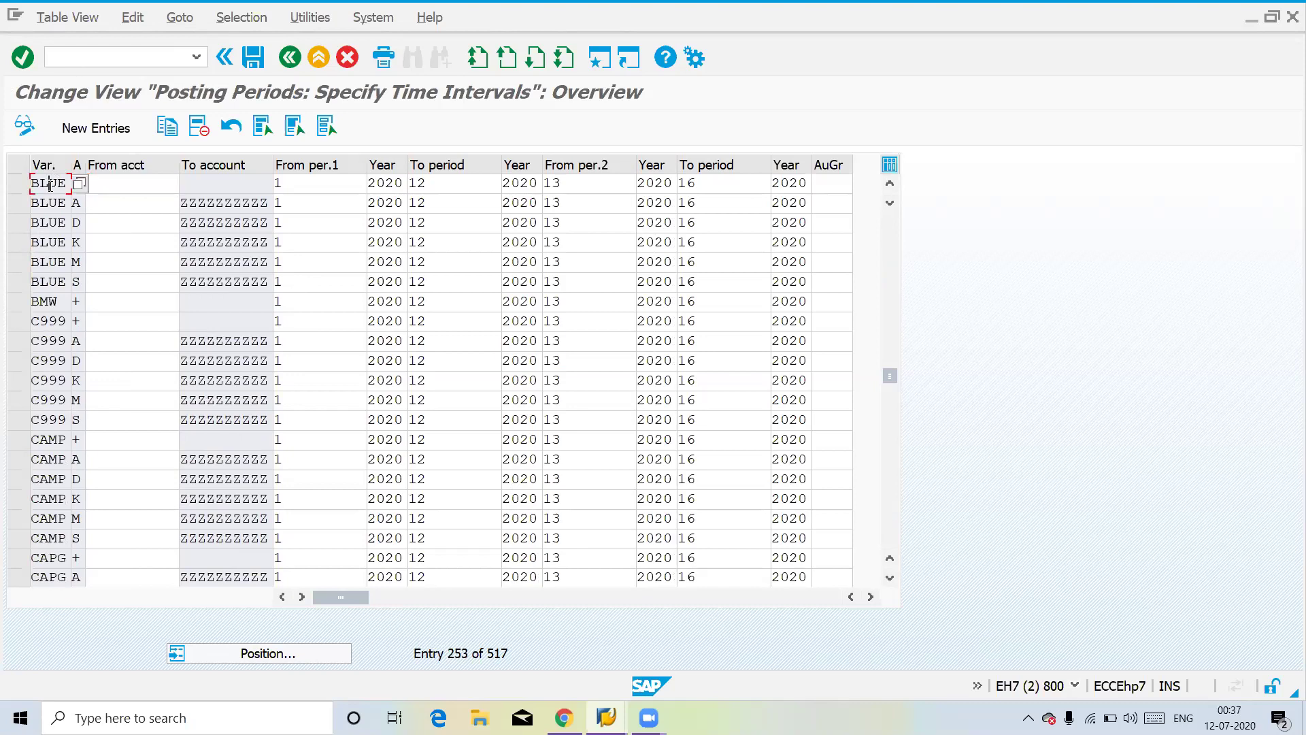
pyautogui.press('F1')
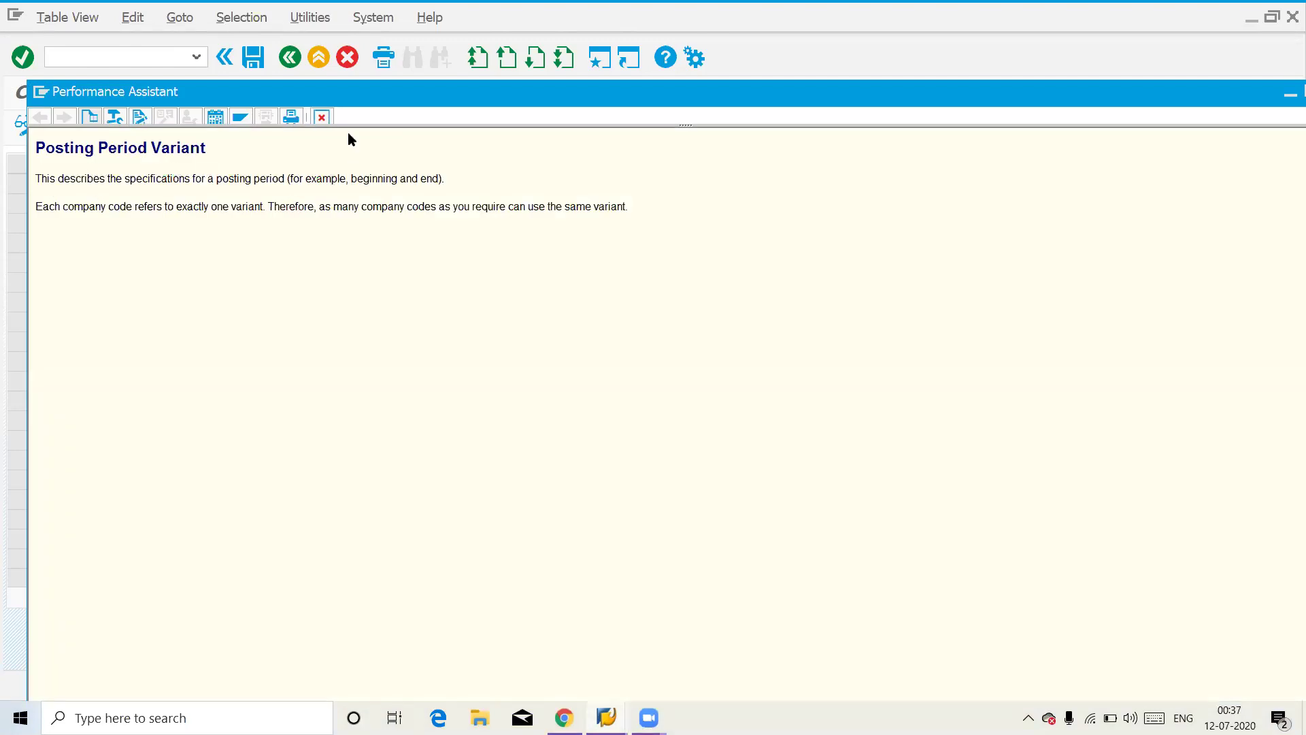
pyautogui.click(327, 115)
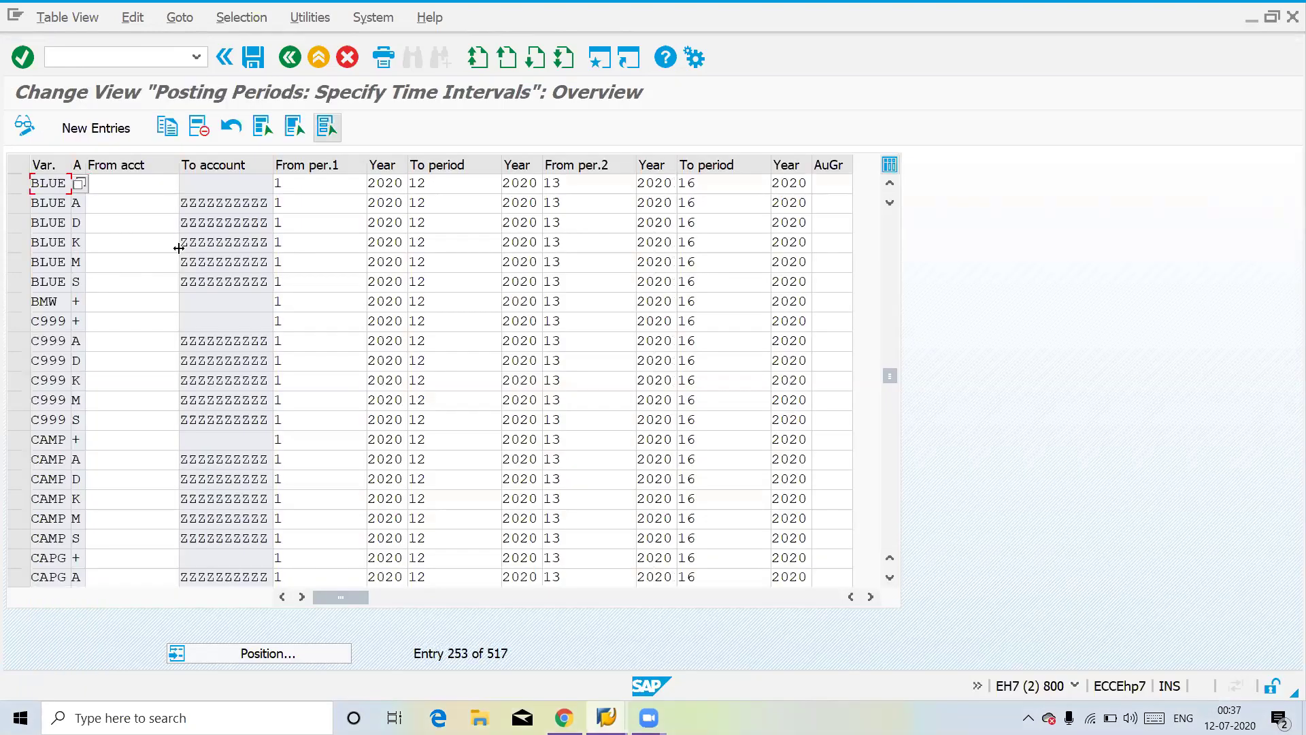
# Reopen transaction OMWD to review the valuation grouping code of valuation area 0001, and leave the view
pyautogui.click(129, 60)
pyautogui.write('/n')
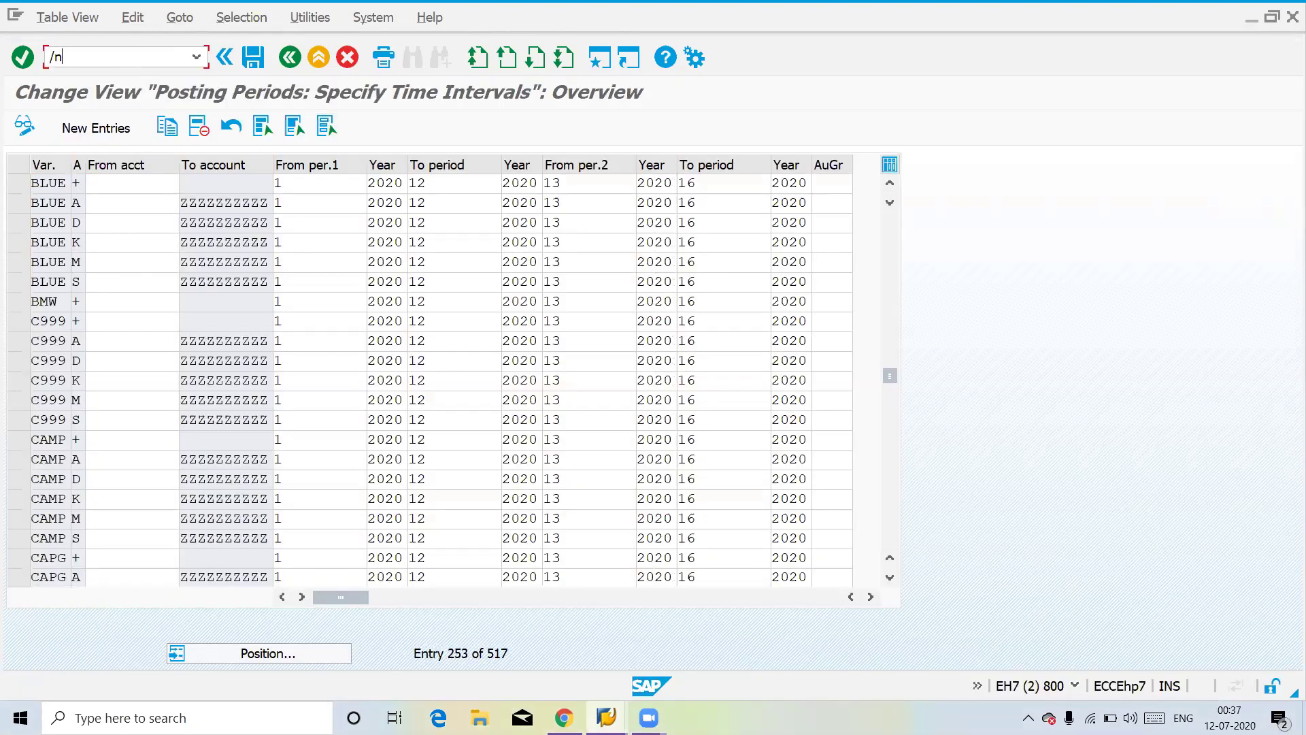
pyautogui.write('omwd')
pyautogui.press('Return')
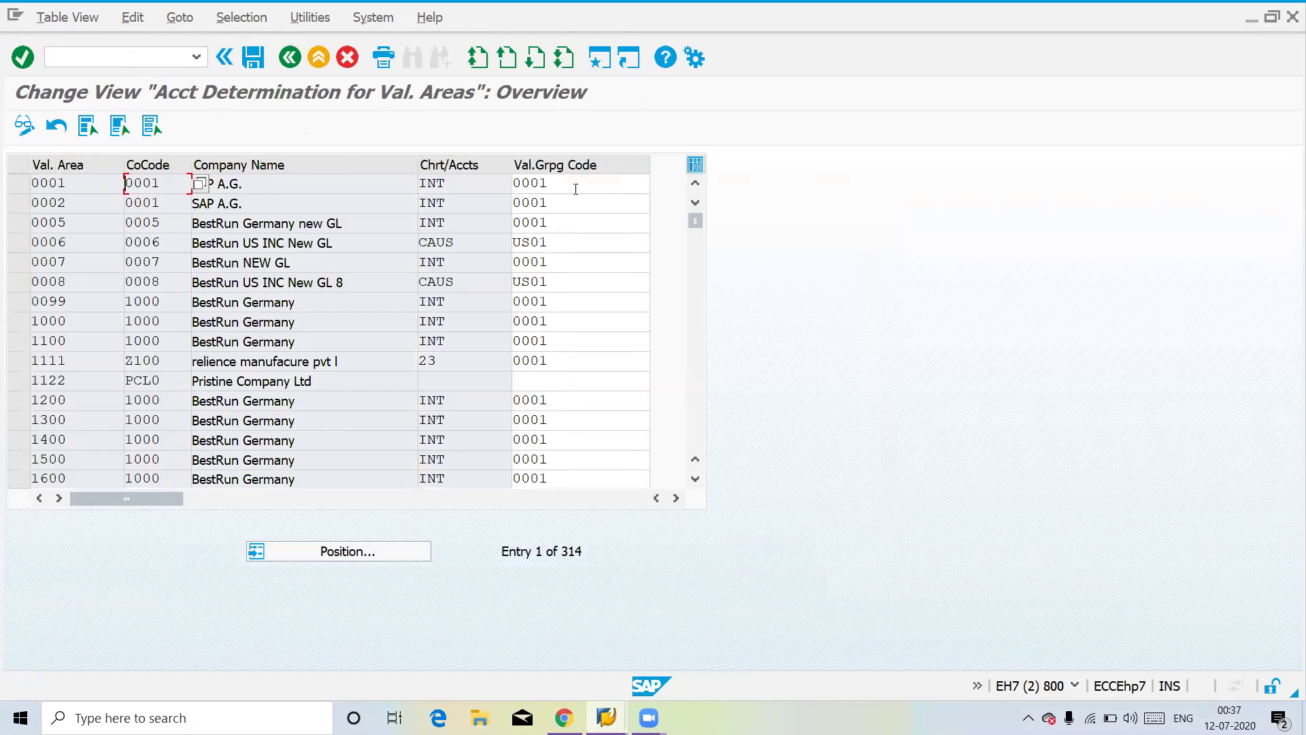
pyautogui.click(576, 189)
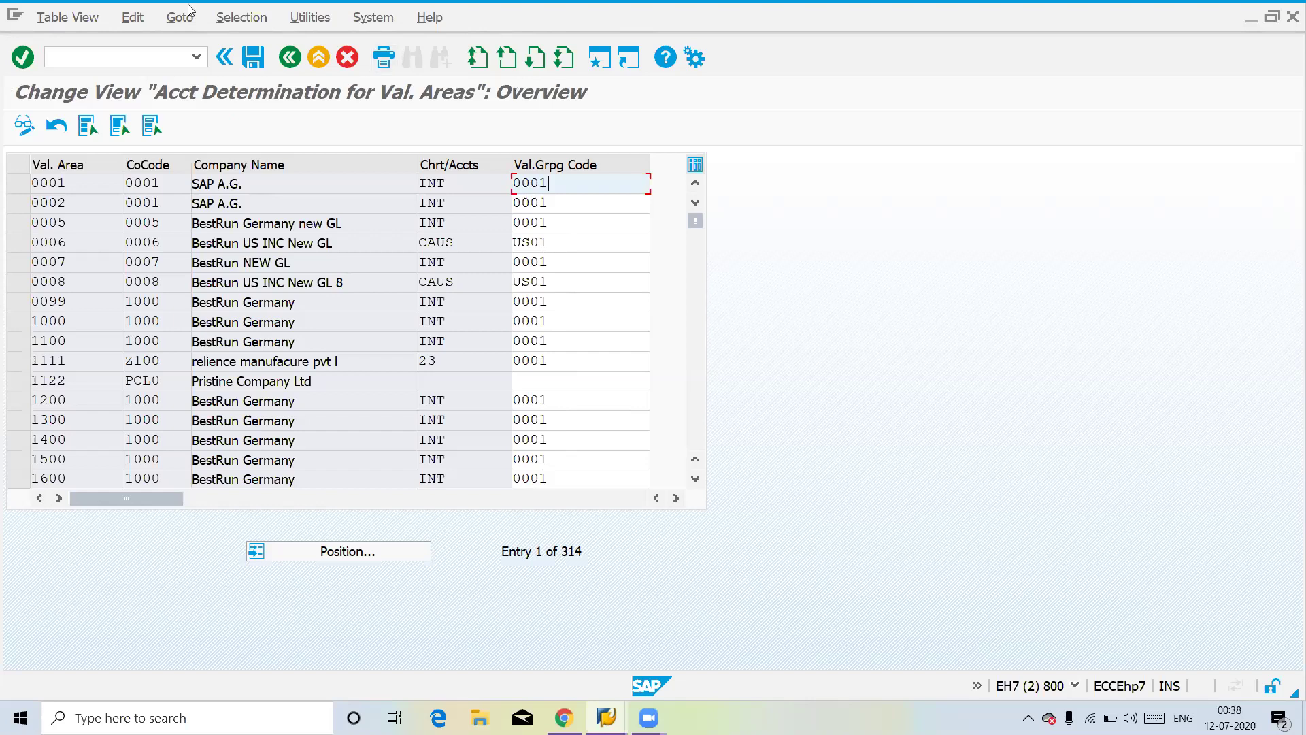
pyautogui.click(290, 57)
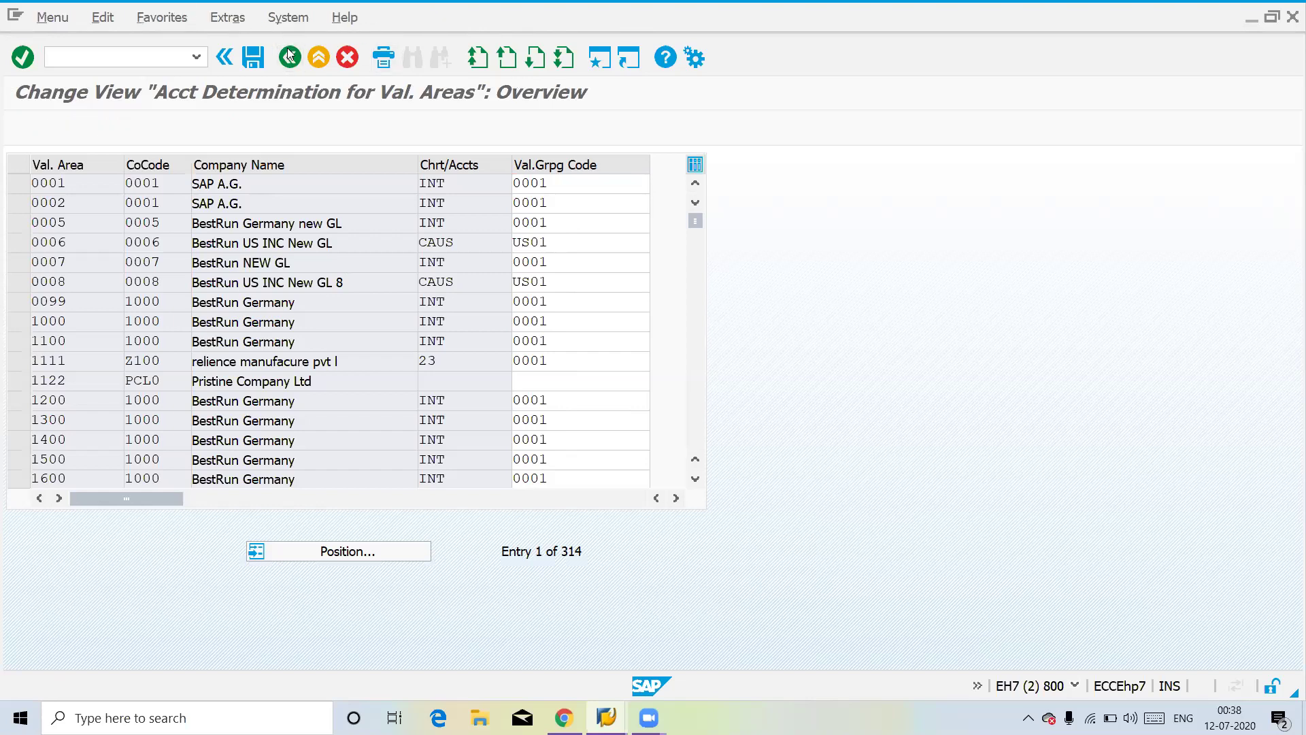